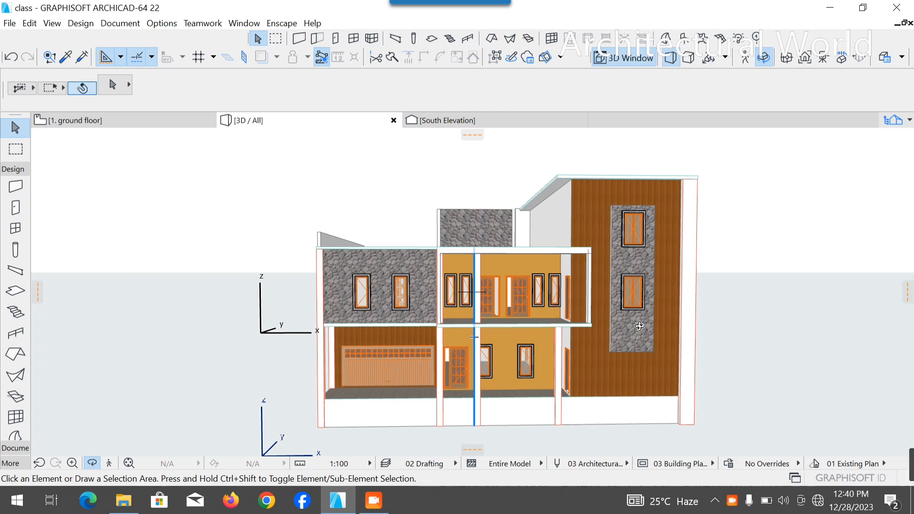
Step: Examine the house's front and side facades, focusing on how the columns meet the walls and roof edges
drag(519, 187, 340, 190)
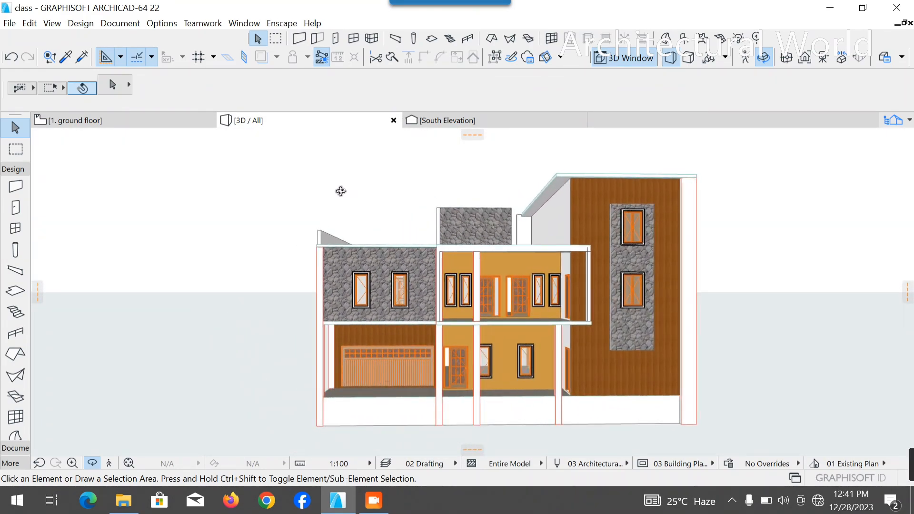
drag(351, 224, 366, 344)
scroll(367, 344, up, 1)
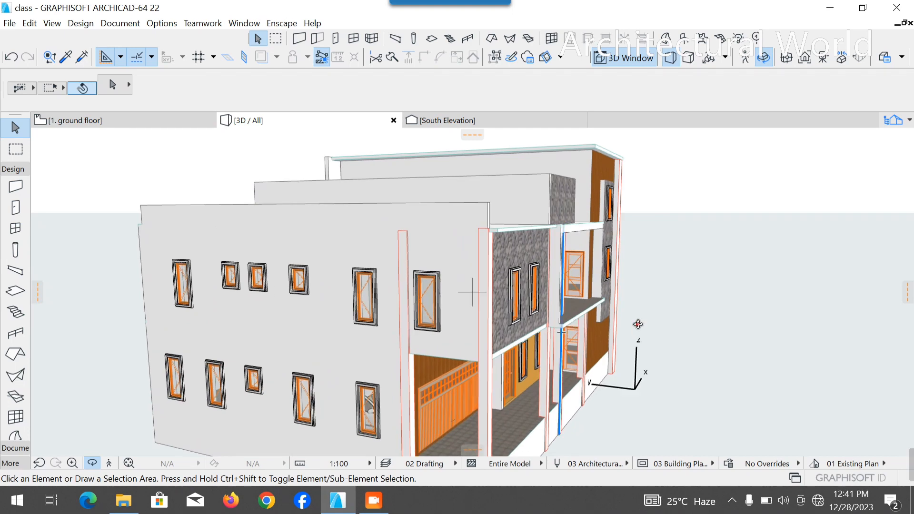
drag(637, 324, 376, 280)
scroll(376, 280, down, 5)
scroll(439, 291, up, 5)
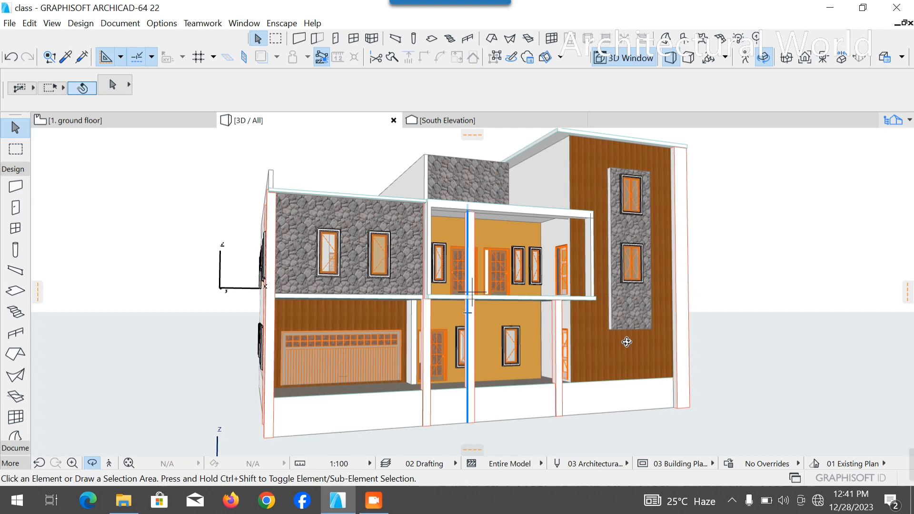
drag(486, 290, 329, 264)
scroll(330, 263, up, 3)
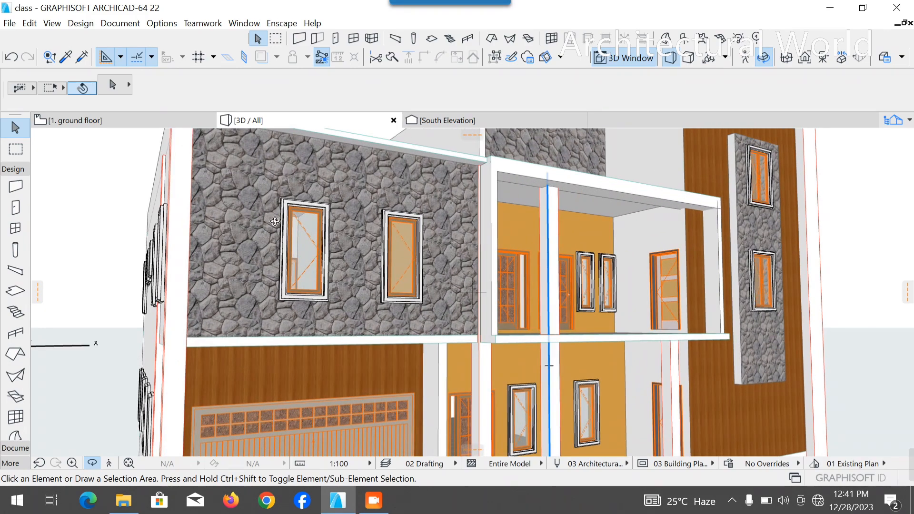
scroll(538, 304, down, 4)
drag(342, 300, 646, 303)
scroll(645, 304, down, 3)
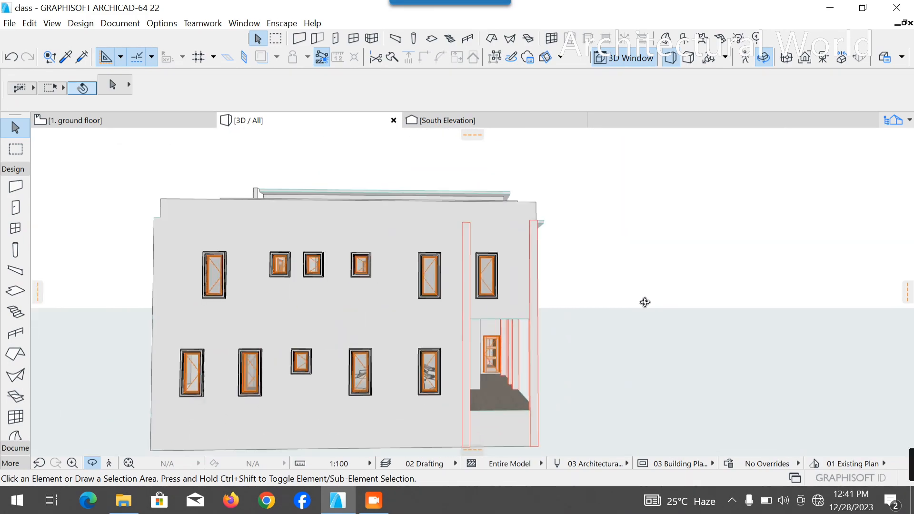
scroll(306, 266, up, 2)
scroll(349, 275, up, 1)
scroll(349, 276, down, 1)
scroll(349, 276, down, 3)
scroll(535, 207, up, 2)
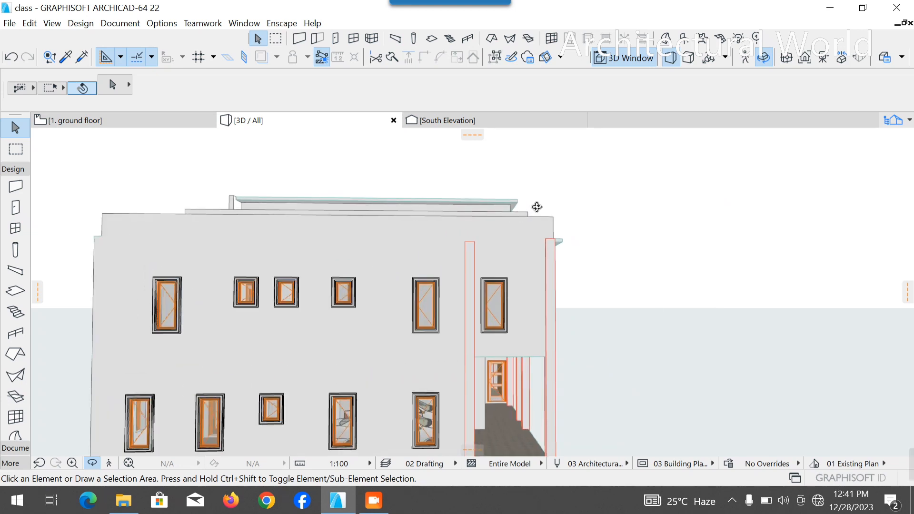
drag(435, 250, 436, 250)
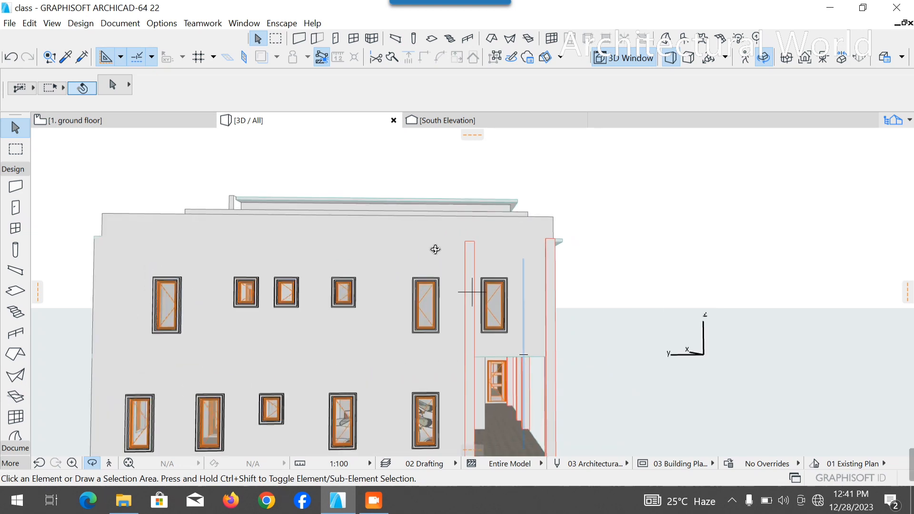
Step: Set the top offset of the side-wall column between the two upper windows to 9100
click(471, 251)
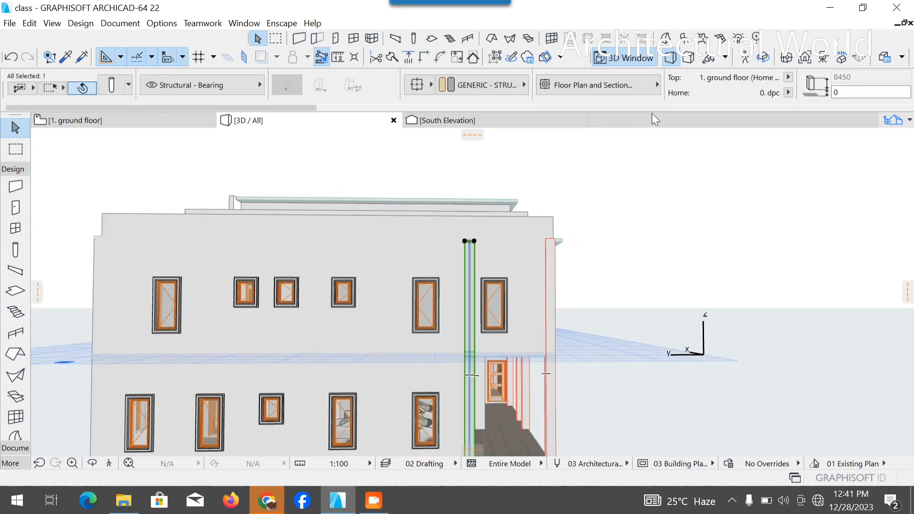
scroll(638, 97, down, 6)
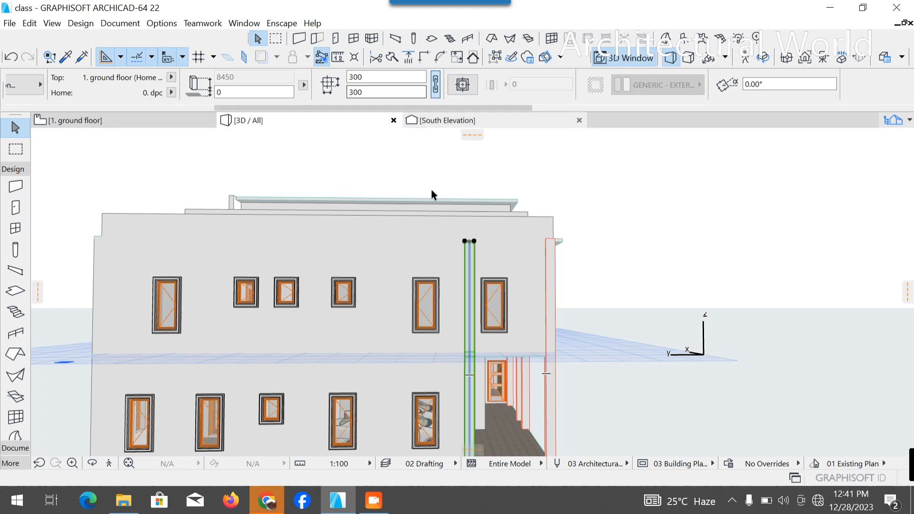
scroll(309, 170, up, 4)
scroll(390, 179, down, 4)
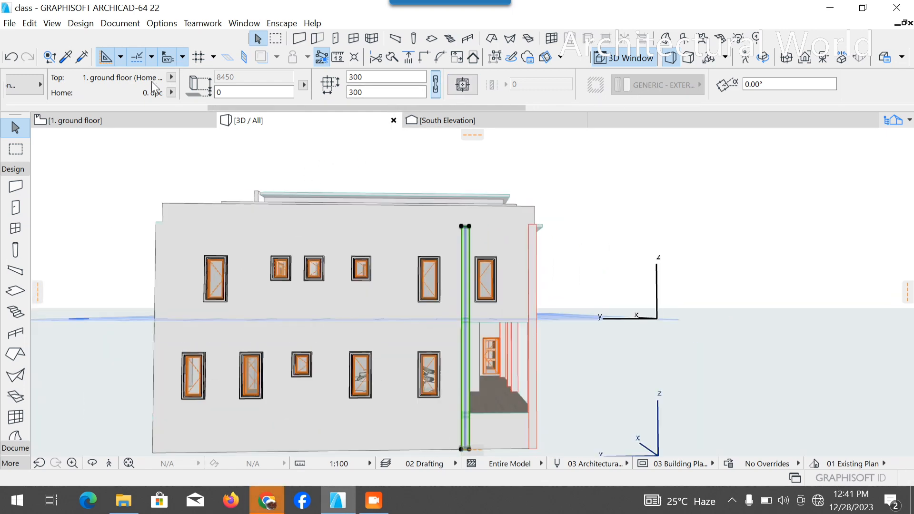
scroll(105, 84, up, 6)
click(105, 84)
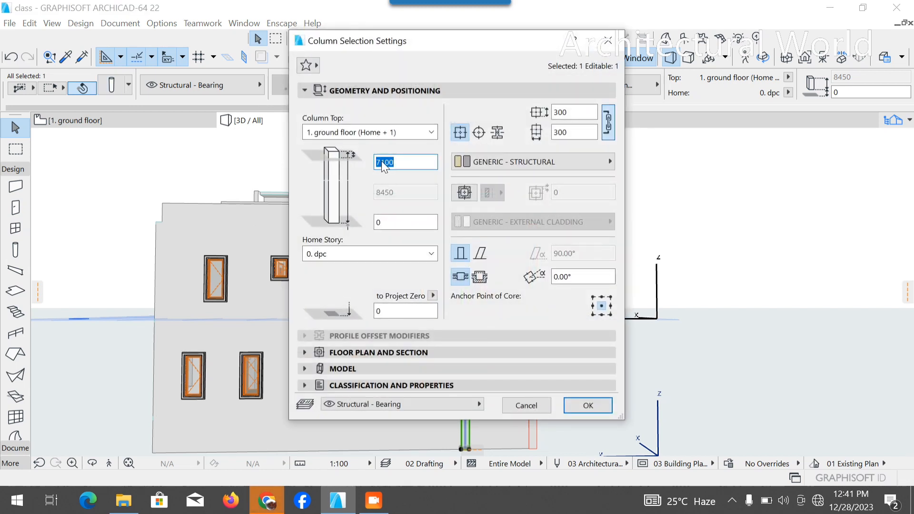
click(382, 162)
text(2)
key(Return)
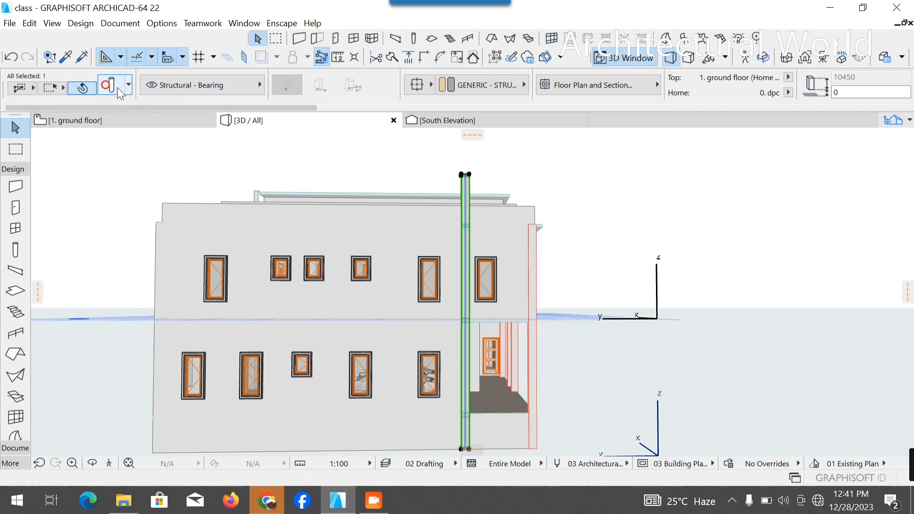
Step: Reduce the selected side-wall column's top offset to 8100 and then to 8050
click(382, 164)
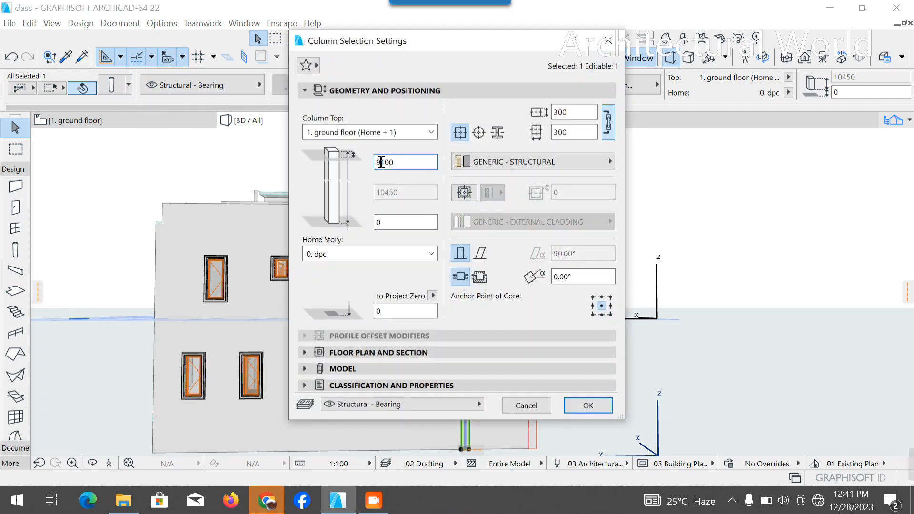
key(BackSpace)
key(Return)
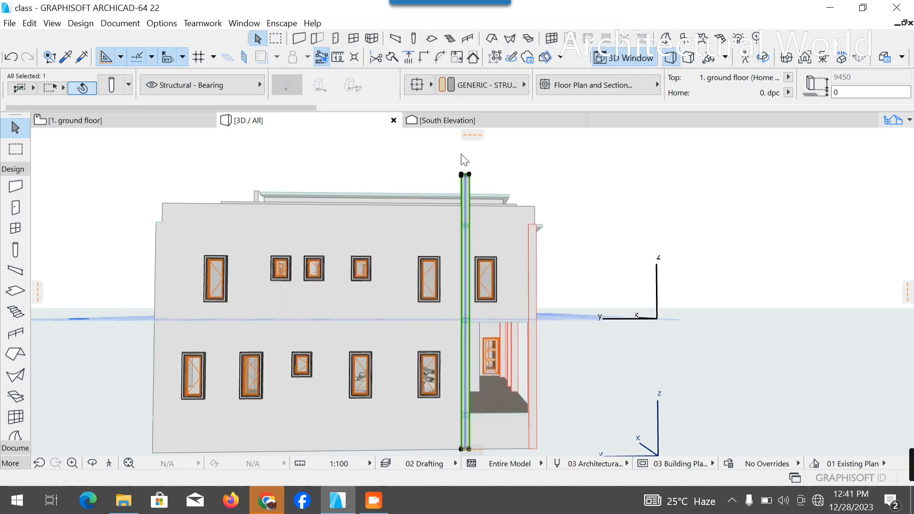
click(110, 86)
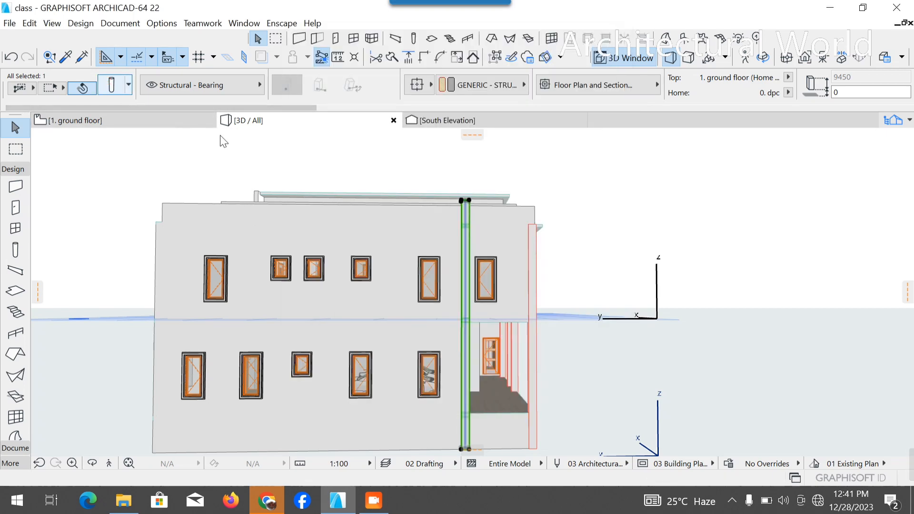
click(392, 164)
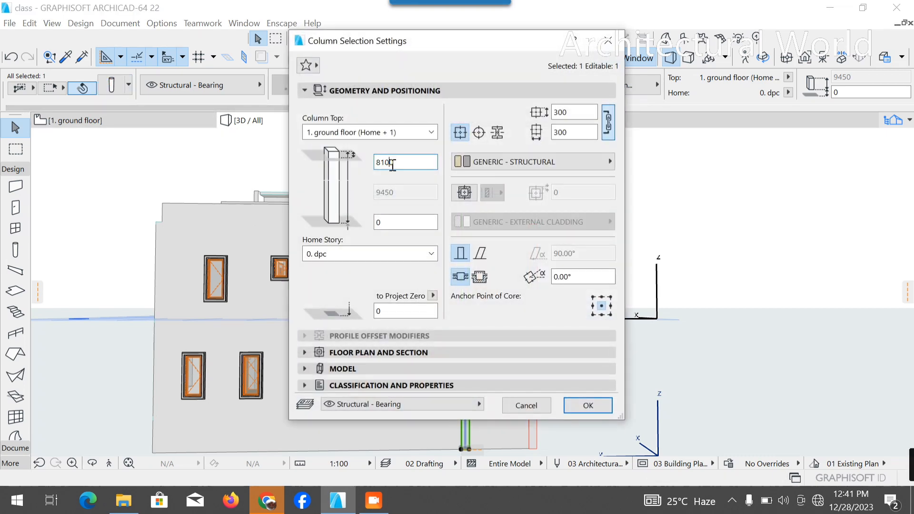
key(BackSpace)
key(Return)
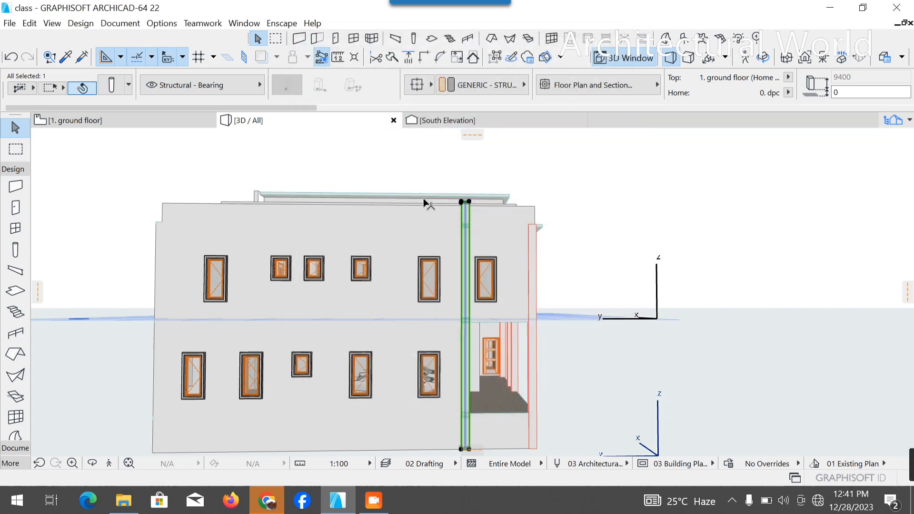
Step: Lower the same side-wall column's top offset to 8020 and then to 8000
click(651, 189)
scroll(461, 202, up, 2)
scroll(460, 204, up, 2)
click(461, 206)
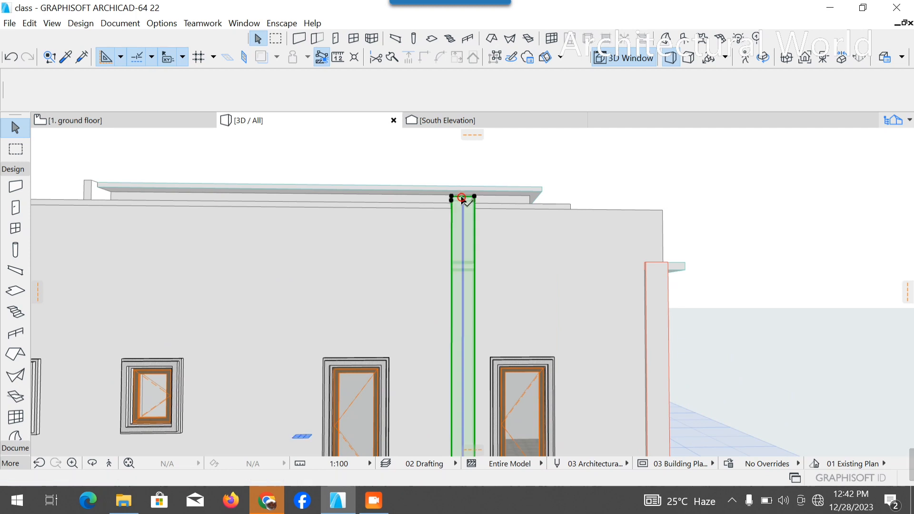
key(ctrl+t)
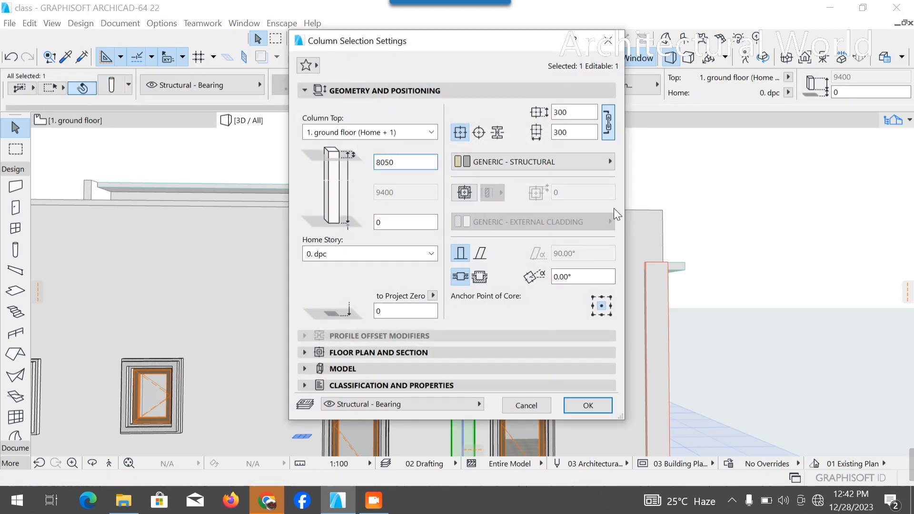
text(8020)
key(Return)
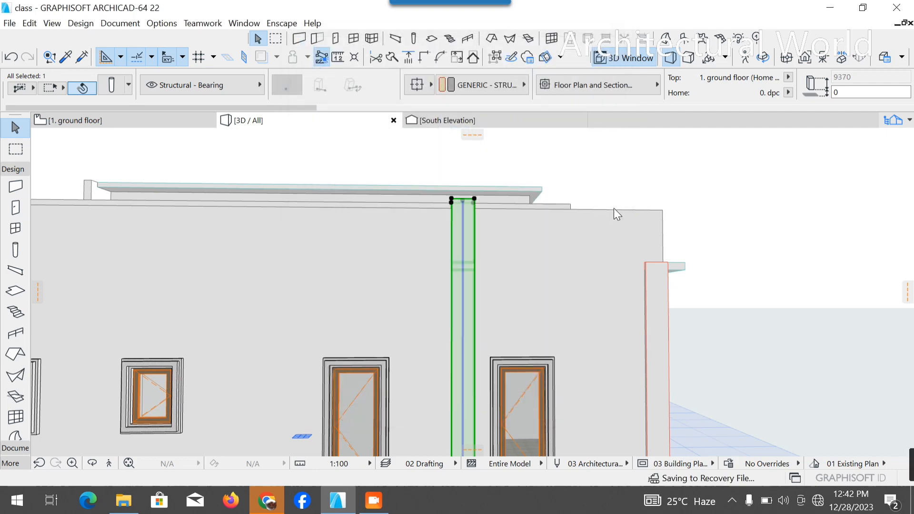
click(112, 89)
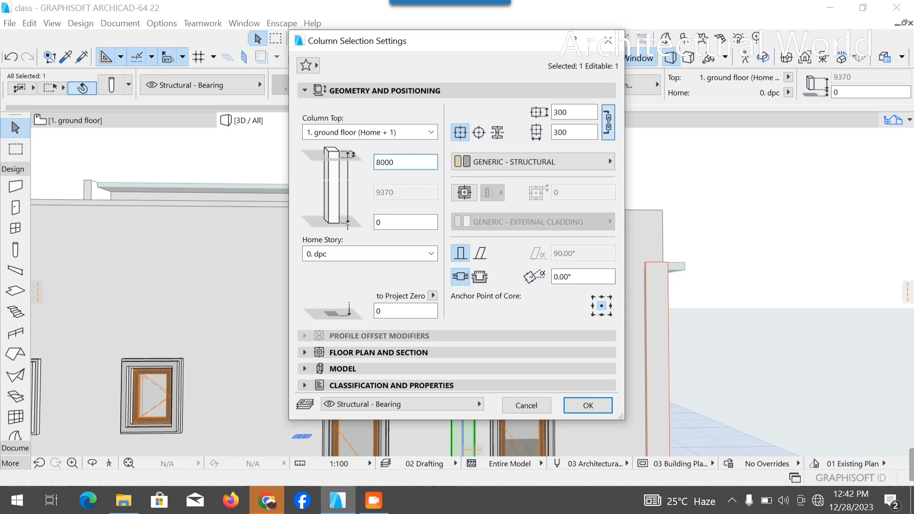
key(Return)
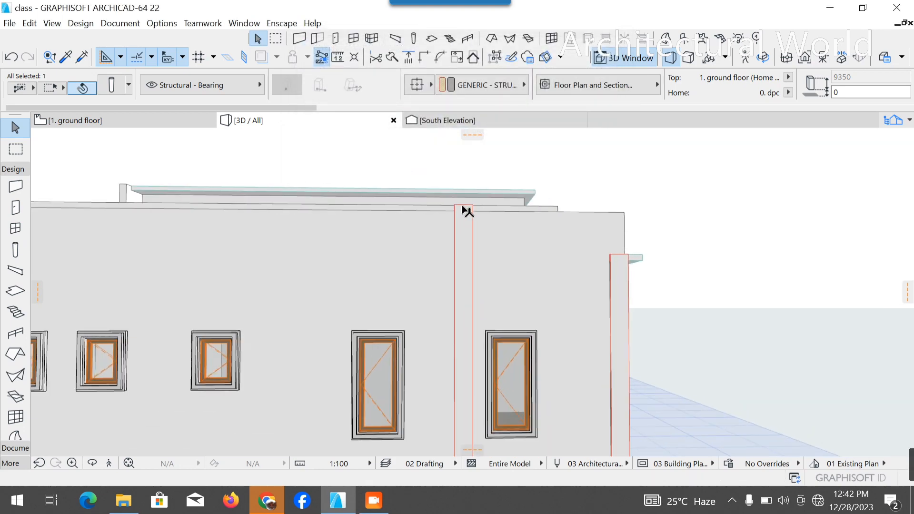
Step: Inspect the column's top against the parapet from above and set its top offset to 7970
click(92, 463)
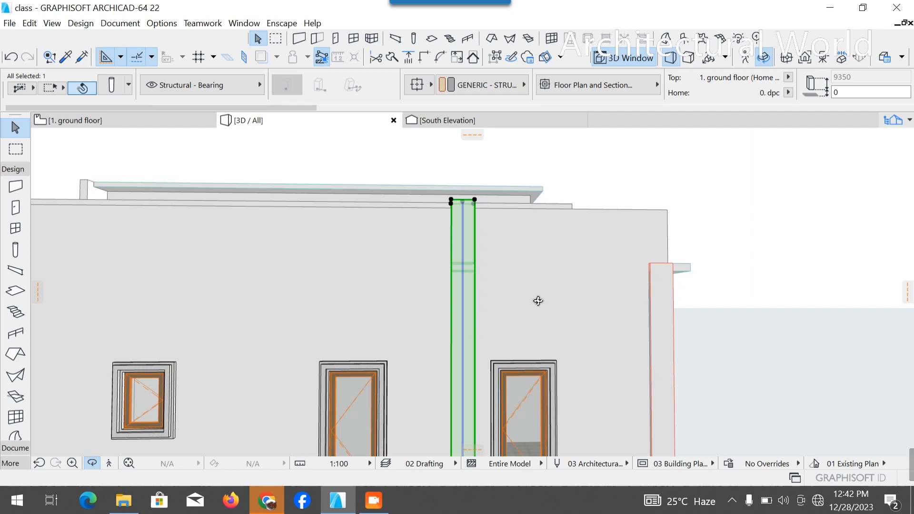
drag(538, 300, 482, 193)
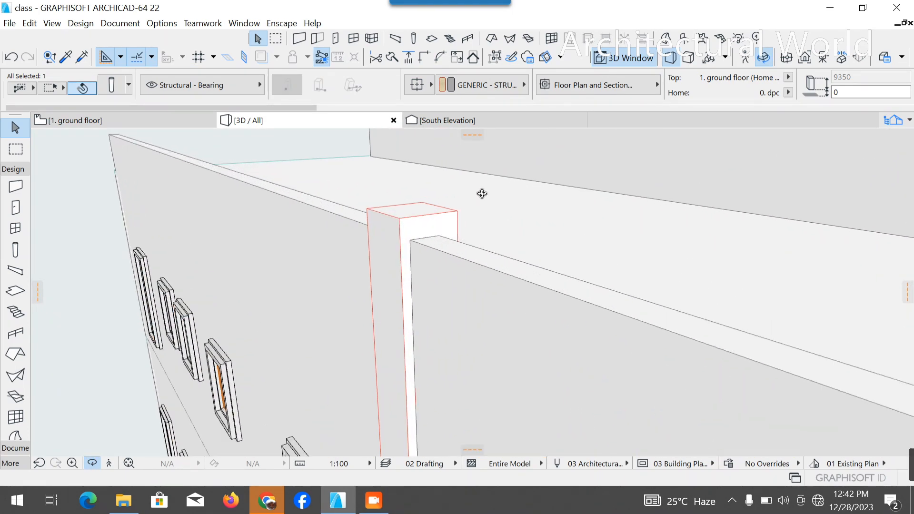
click(93, 464)
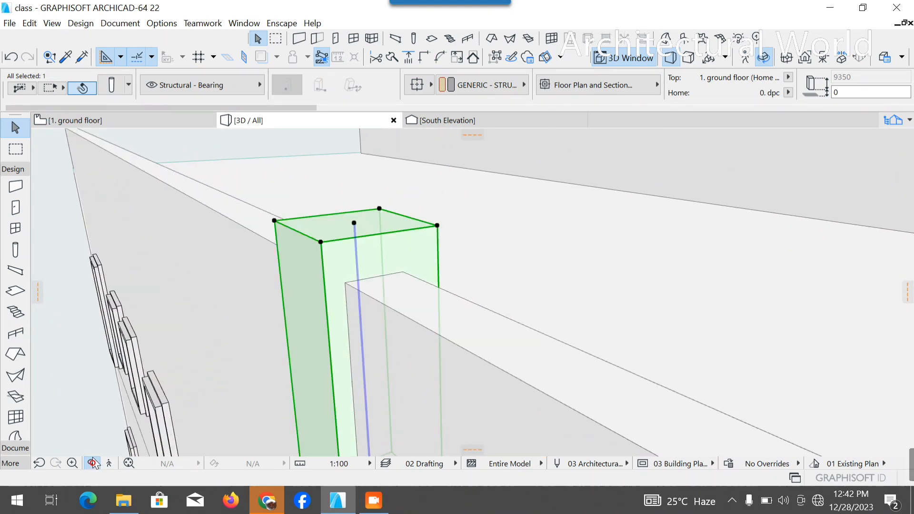
click(83, 90)
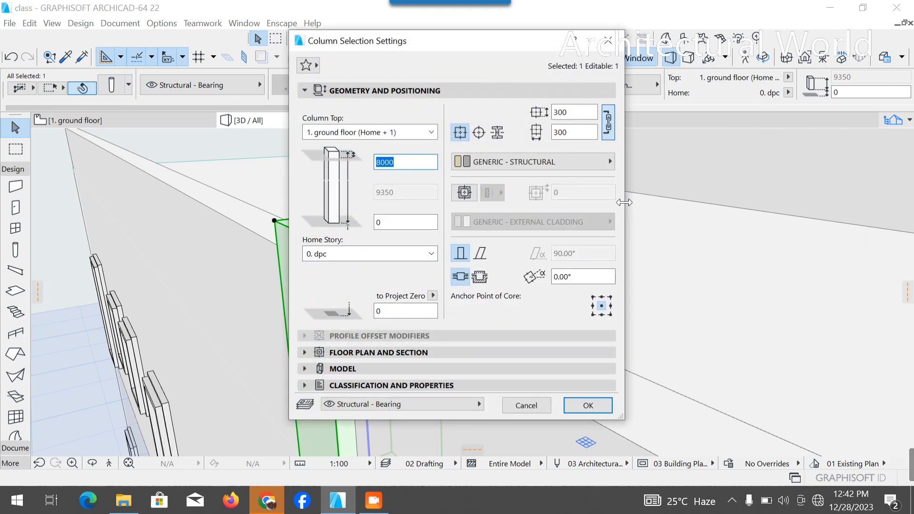
text(7970)
key(Return)
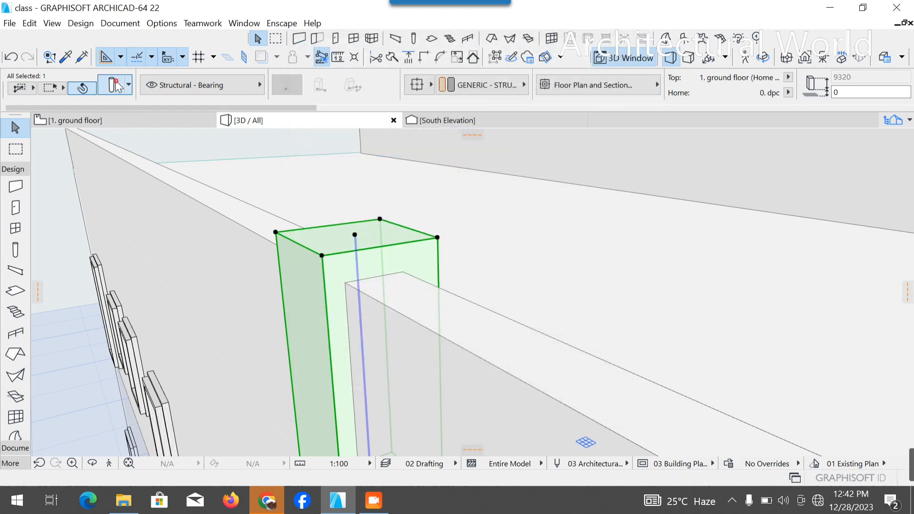
Step: Bring the column's top down towards the parapet with a top offset of 7920 and then 7900
key(ctrl+t)
click(387, 162)
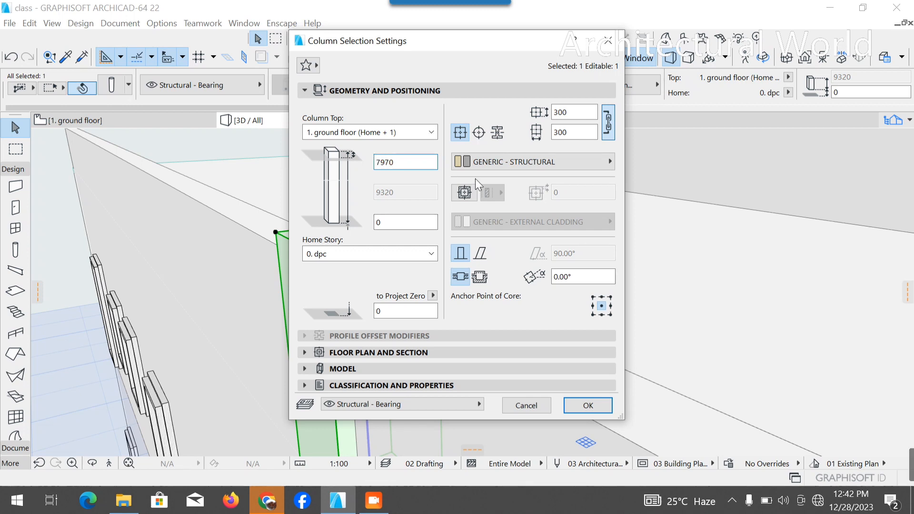
key(BackSpace)
text(2)
key(Return)
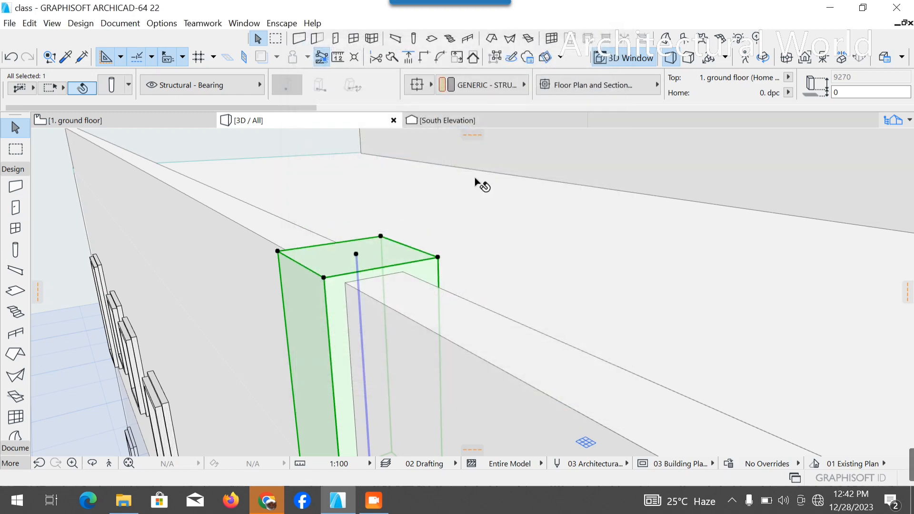
key(ctrl+t)
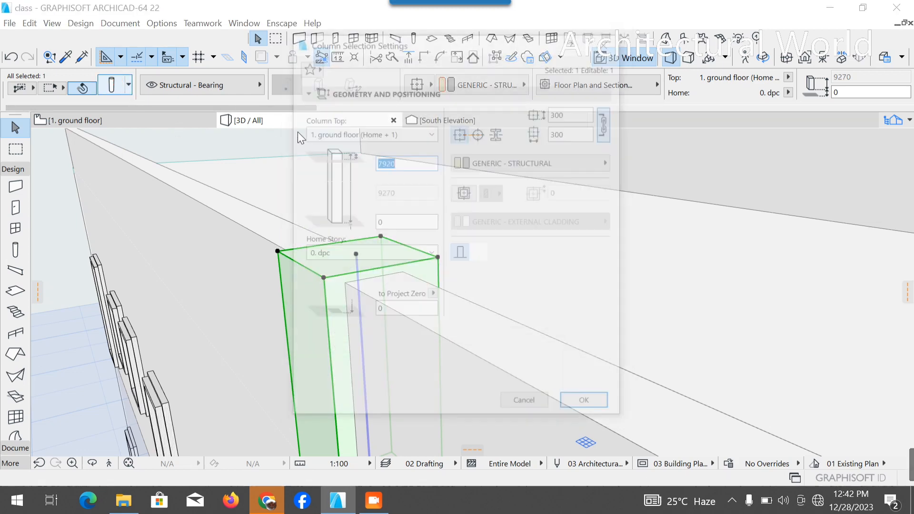
click(392, 163)
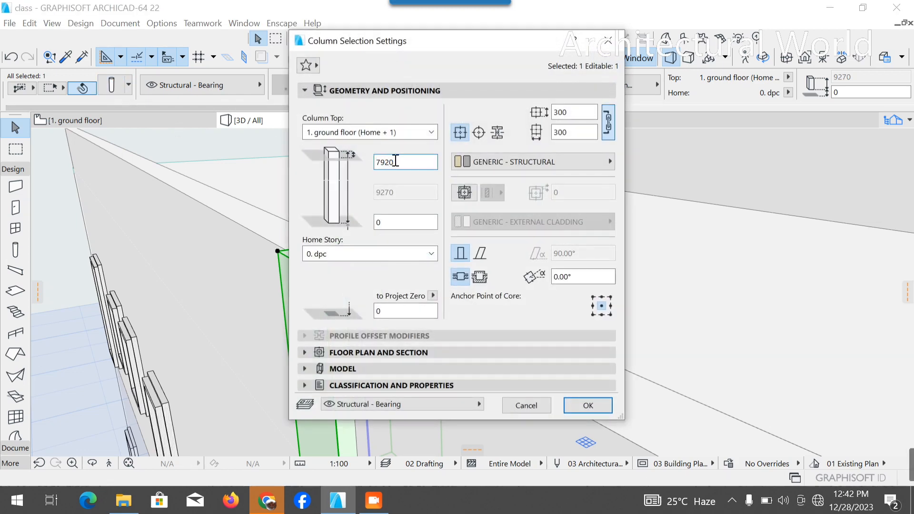
key(Return)
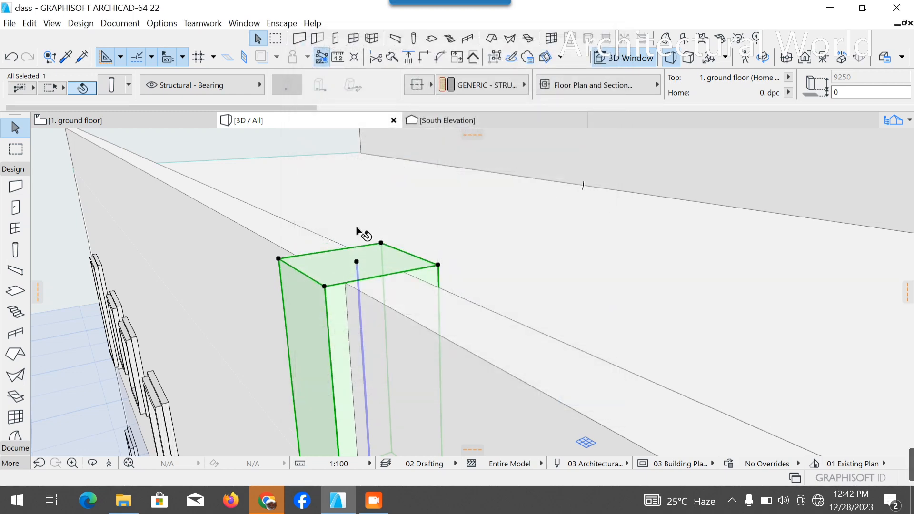
Step: Set the top offset of the corner column beside the stone-clad front wall to 7900
scroll(357, 227, down, 5)
scroll(410, 259, down, 3)
scroll(467, 298, up, 4)
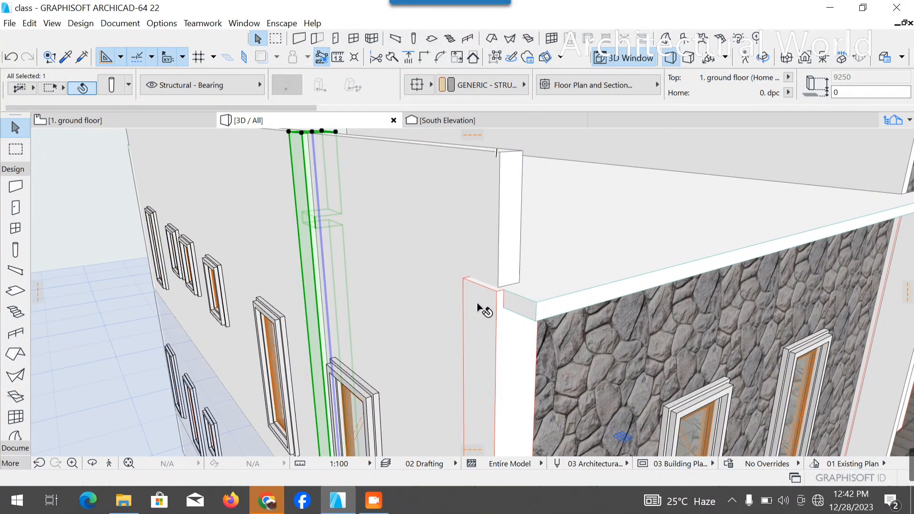
click(478, 305)
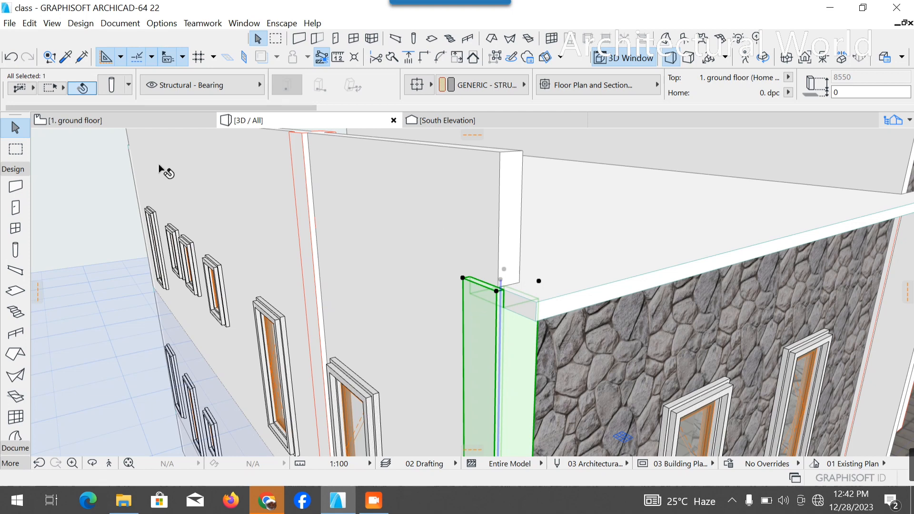
key(ctrl+t)
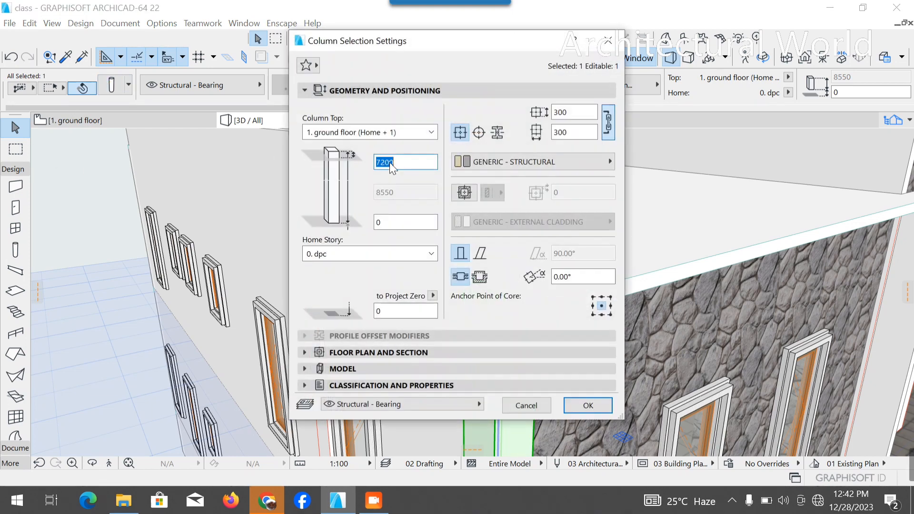
text(7)
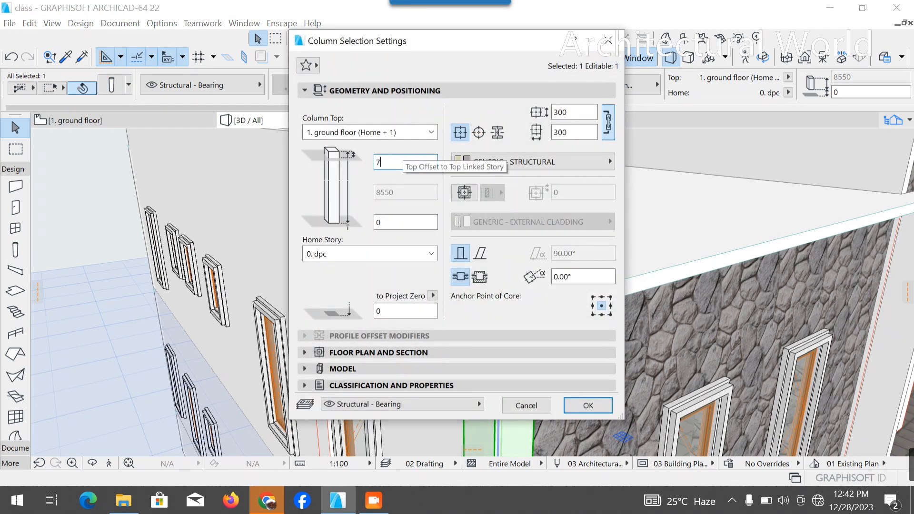
text(900)
key(Return)
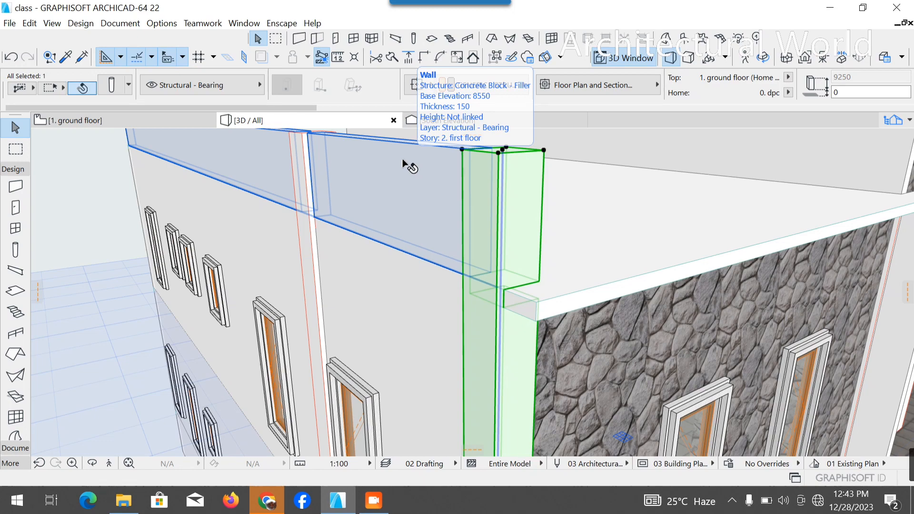
Step: Clear the column selection and examine the column tops, parapets and front roof edge from several angles in 3D
scroll(388, 247, down, 10)
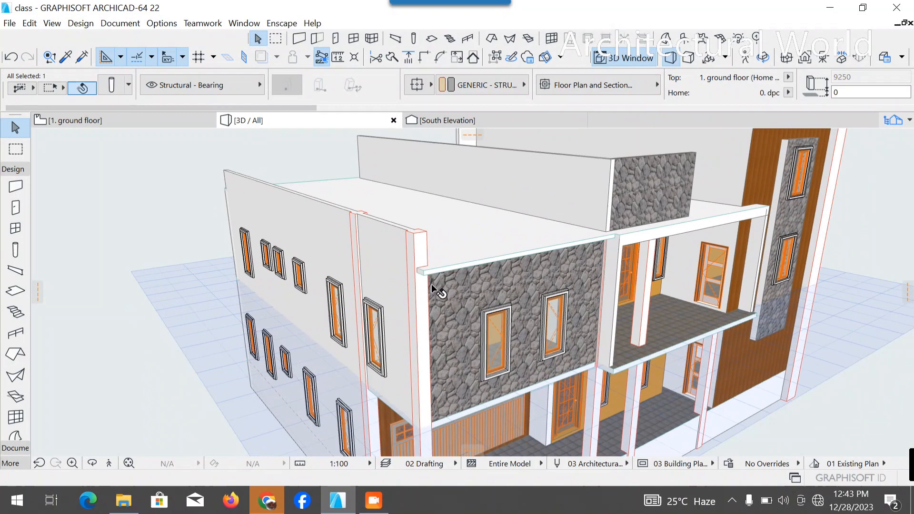
shift+middle_drag(434, 288, 144, 180)
click(144, 180)
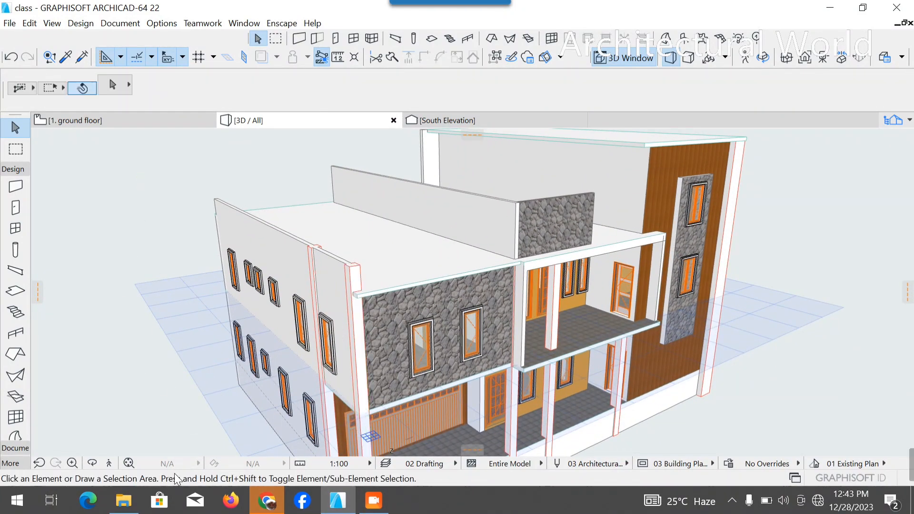
click(91, 463)
drag(202, 438, 284, 352)
scroll(284, 352, up, 6)
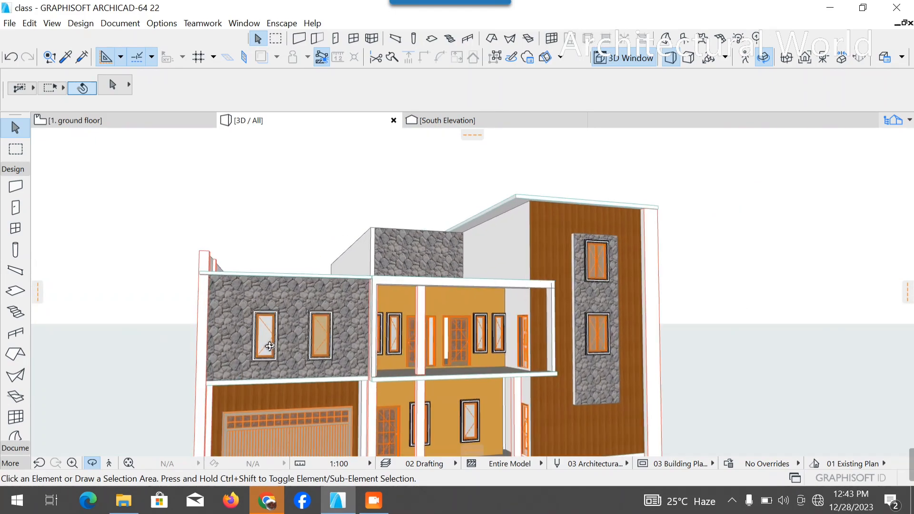
drag(270, 282, 471, 292)
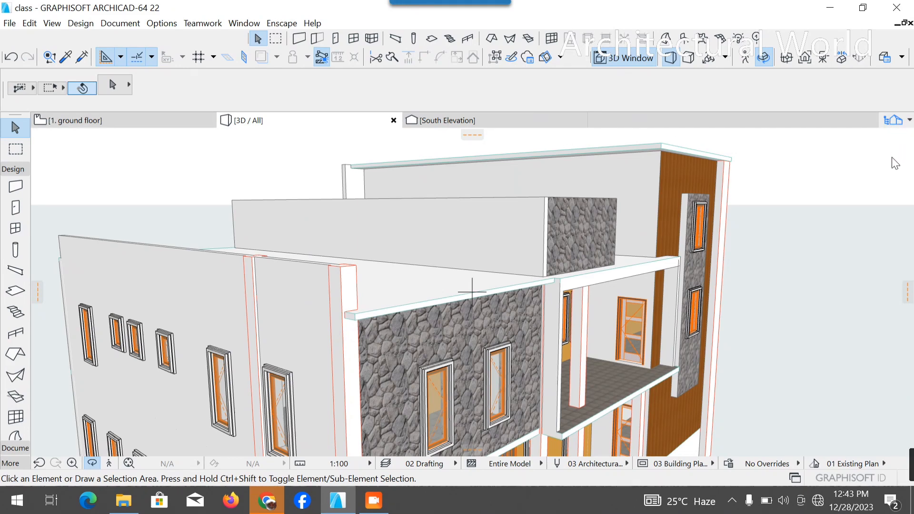
Step: Open the first floor plan at the front wall and choose the Timber Fencing style for the Railing tool
click(894, 121)
double_click(790, 193)
scroll(542, 216, down, 6)
scroll(524, 273, up, 5)
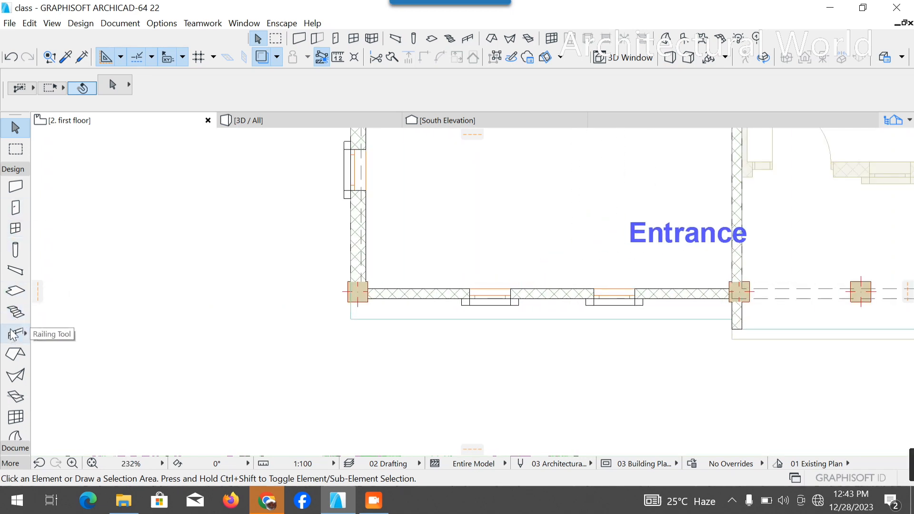
click(26, 333)
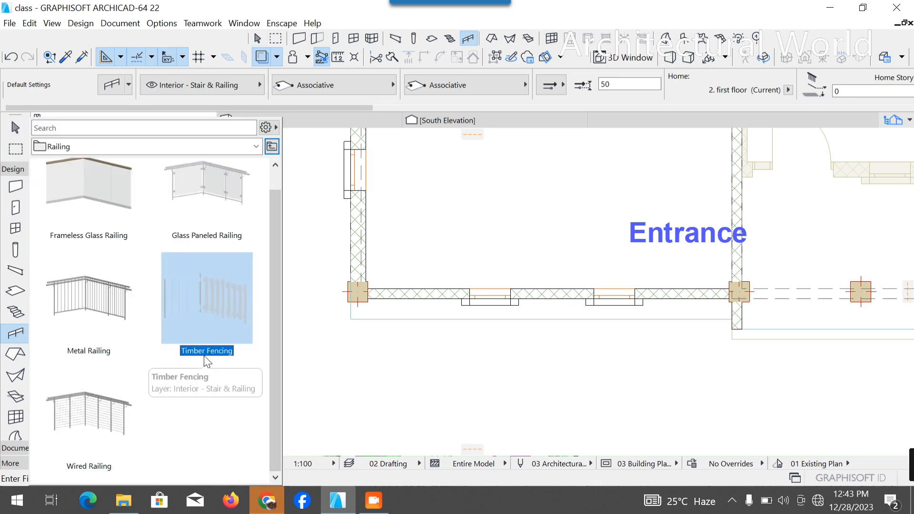
Step: Set the handrail height to 400 in the railing default settings, keep Rail 22 and open the handrail component settings
click(107, 88)
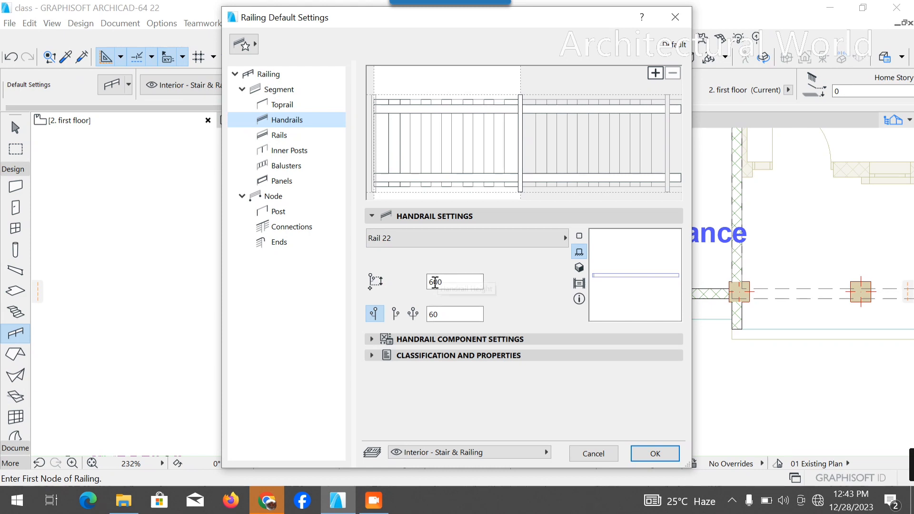
click(436, 282)
key(BackSpace)
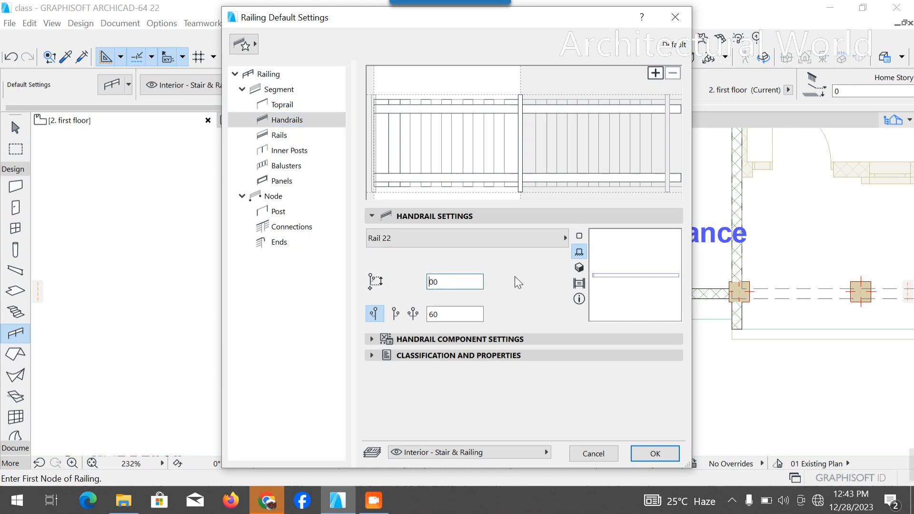
text(4)
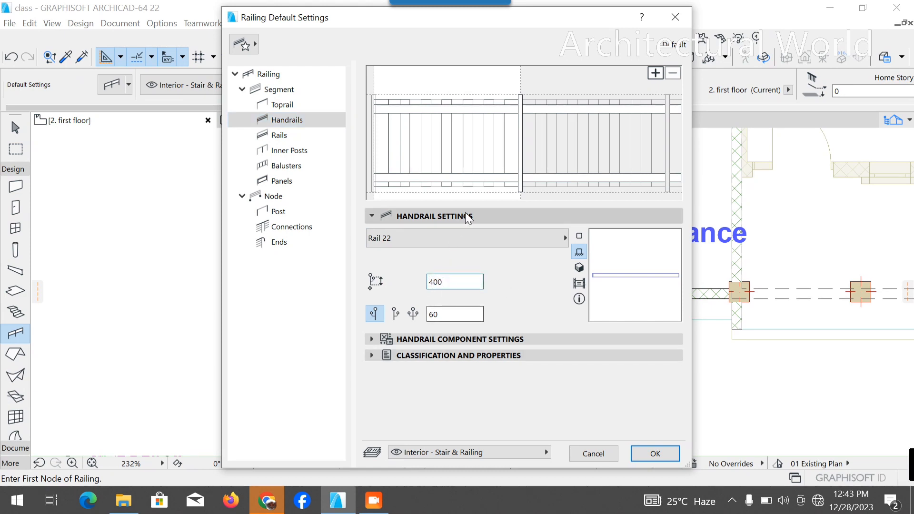
click(558, 239)
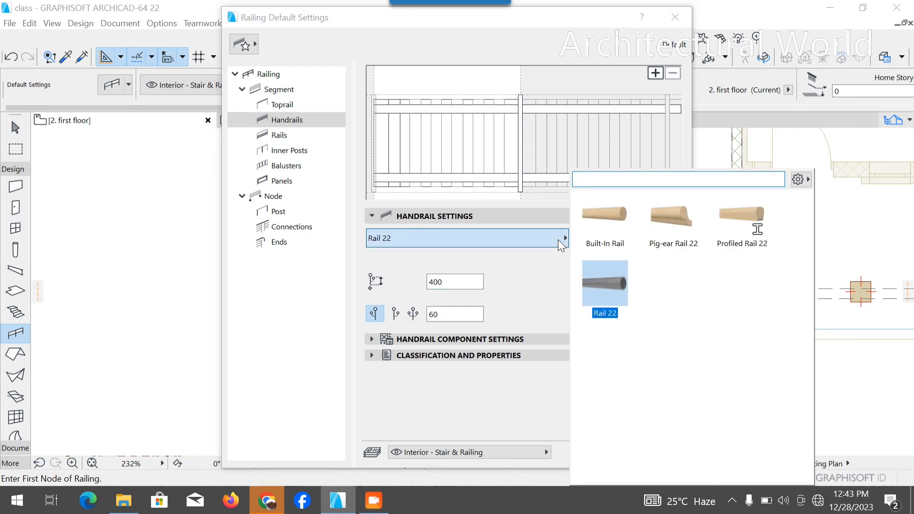
click(558, 239)
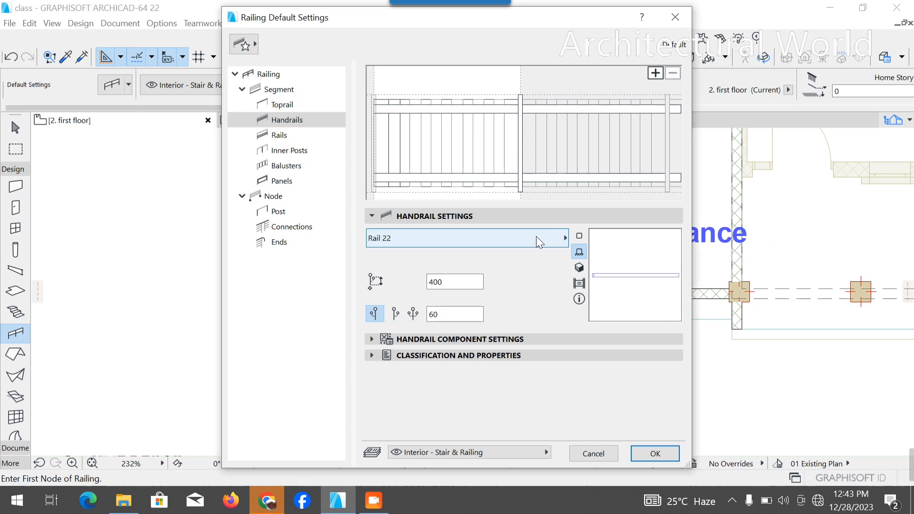
click(435, 338)
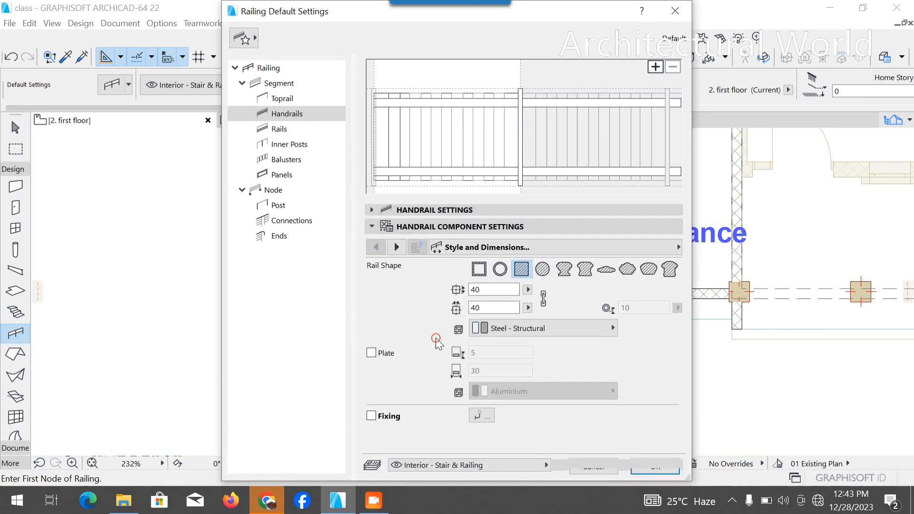
Step: Open the lower rail's absolute height for editing and accept the railing default settings
click(282, 129)
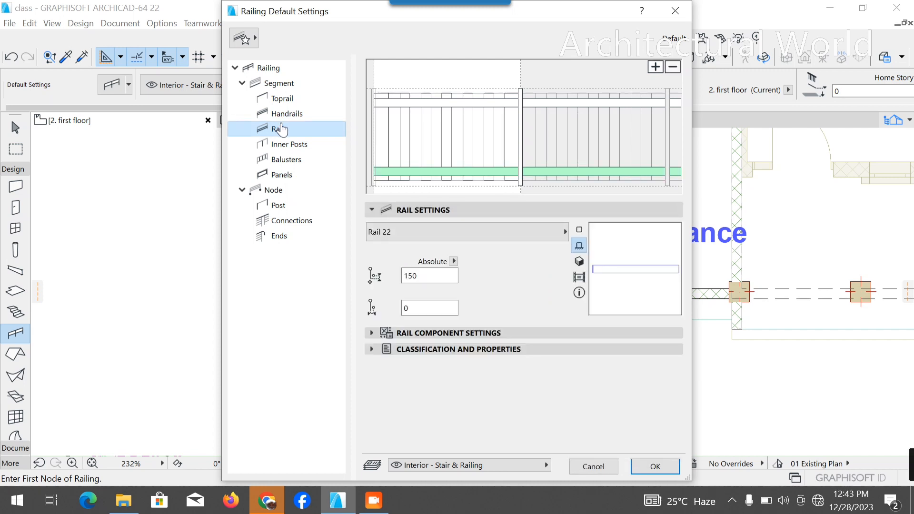
click(408, 276)
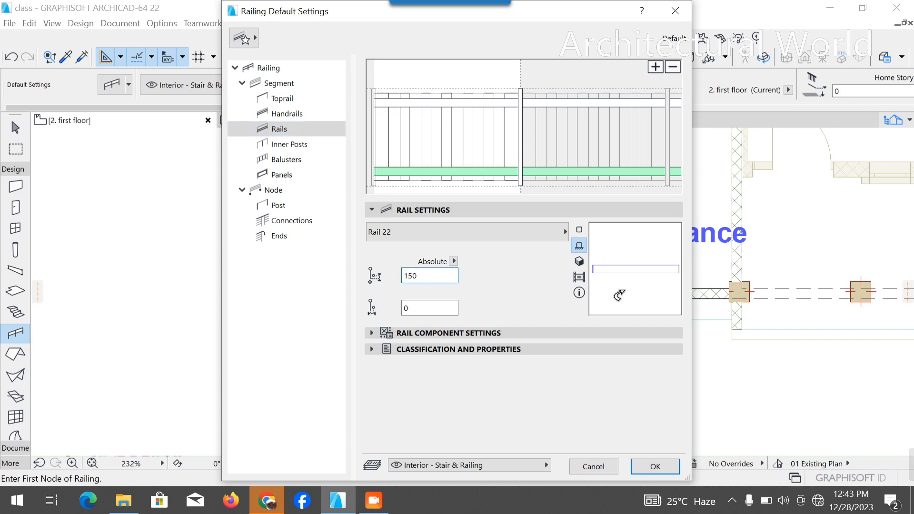
key(BackSpace)
click(648, 466)
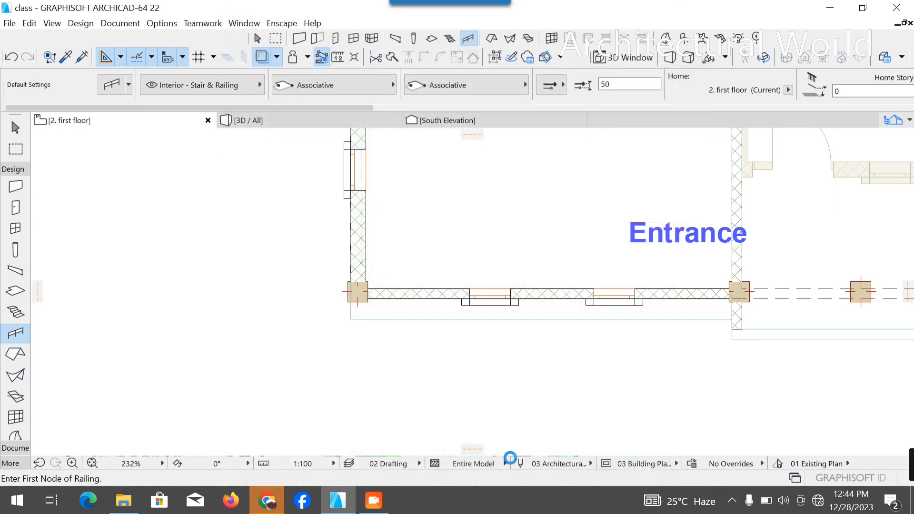
Step: Draw a straight railing along the front wall from the outer corner column to the column at the entrance wall
click(367, 292)
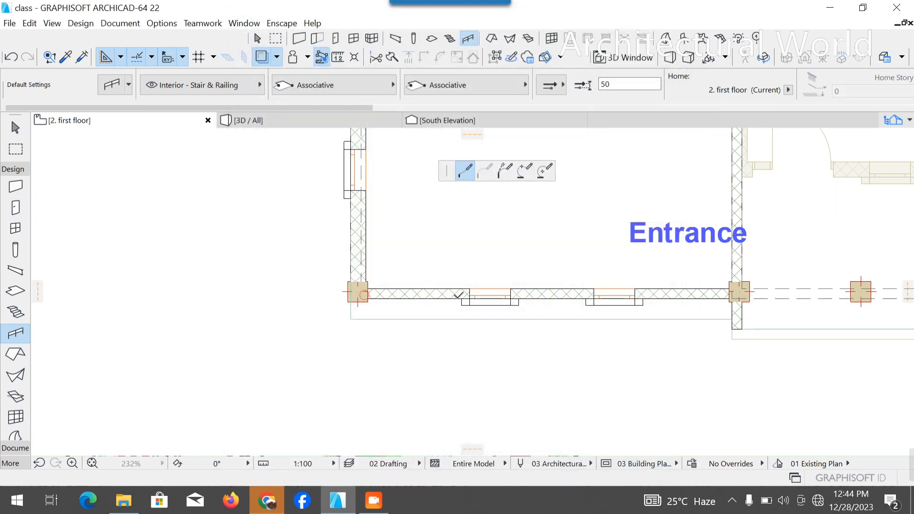
right_click(741, 290)
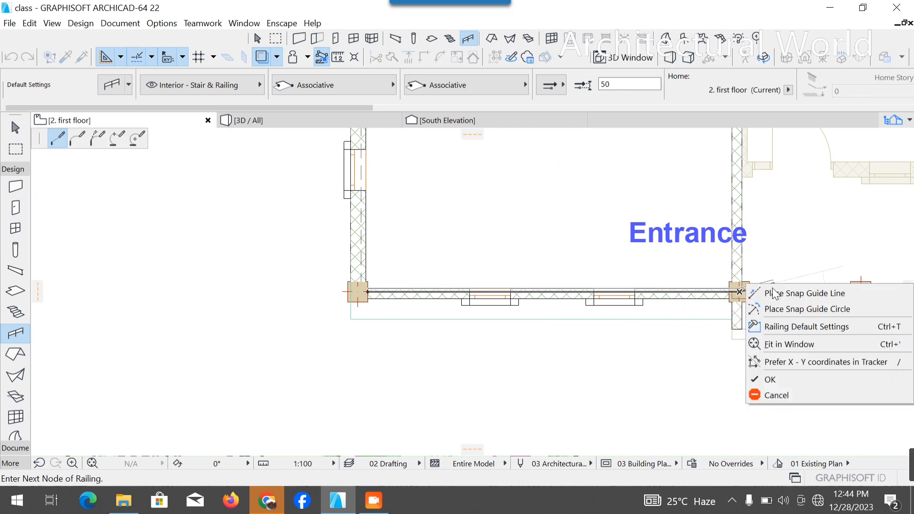
click(786, 378)
key(Escape)
scroll(666, 285, up, 8)
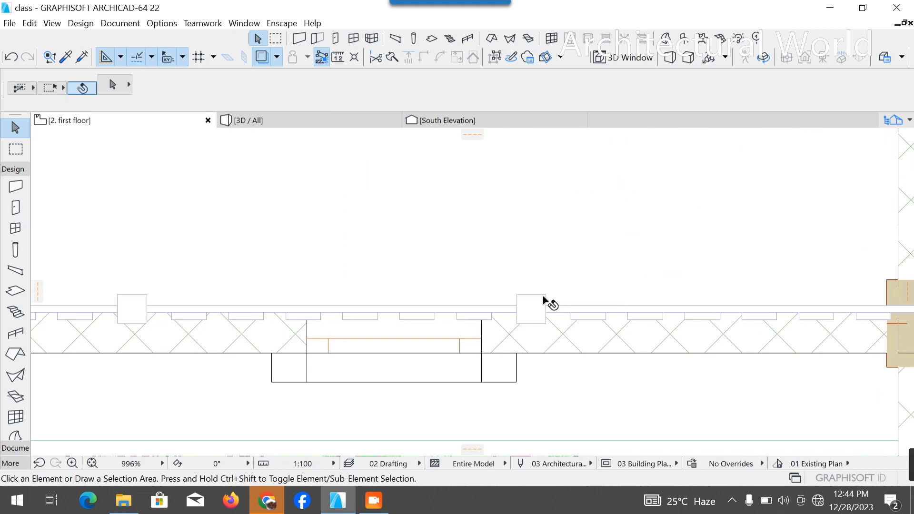
Step: Move the railing outward by one post depth so it lines up with the front wall's outer face
click(544, 300)
click(544, 300)
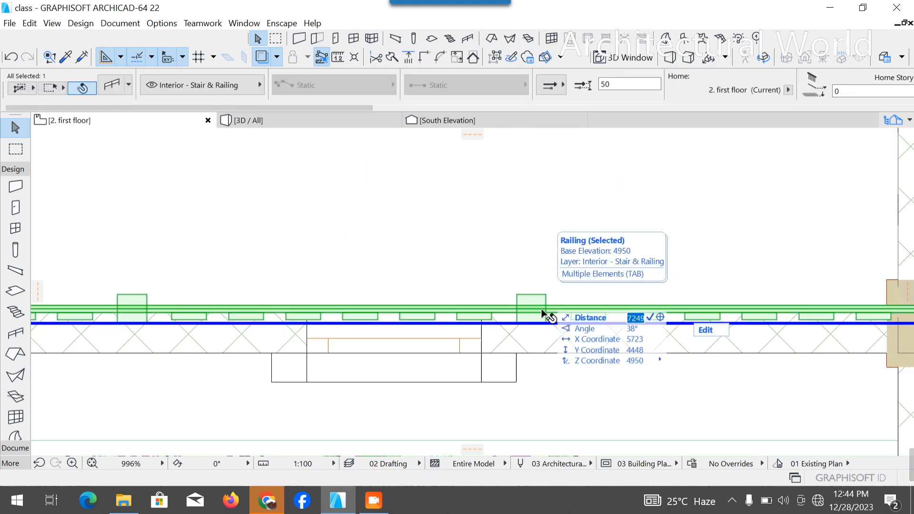
key(Escape)
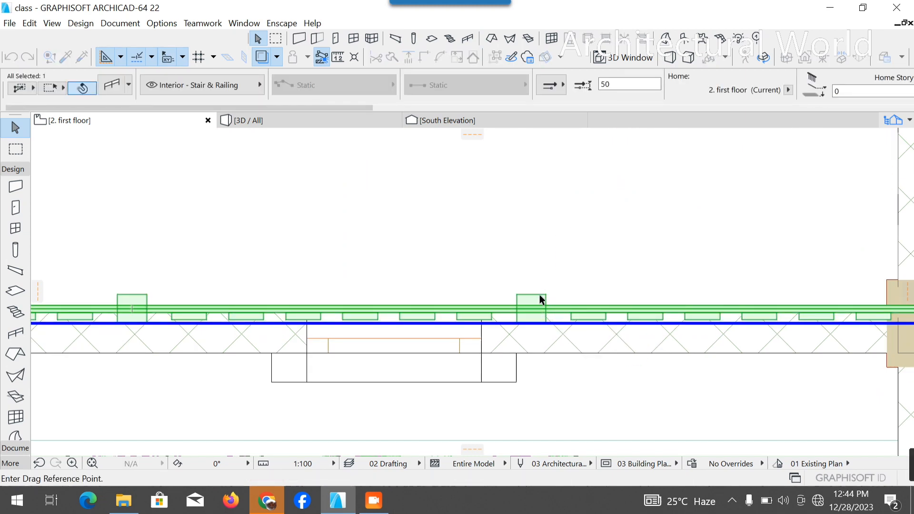
drag(540, 296, 540, 324)
click(540, 325)
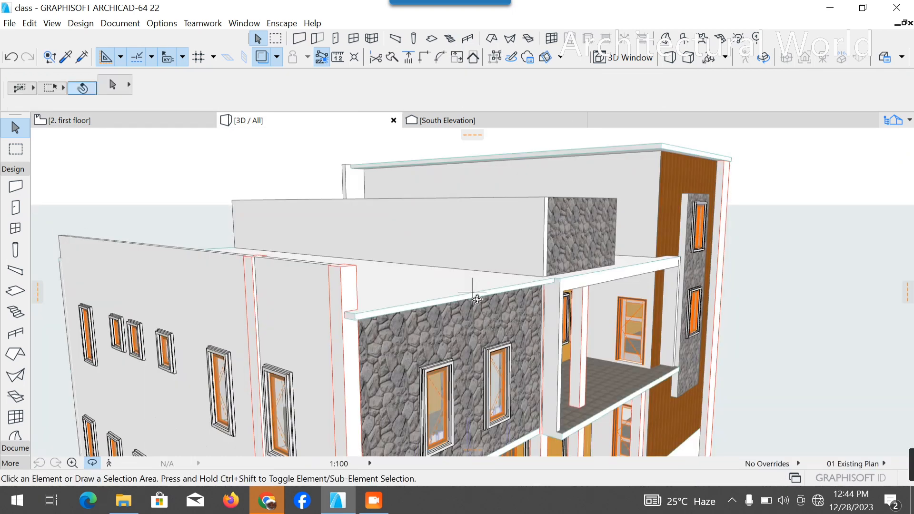
Step: Set the railing's base offset from its home story to 3600 and check its position on the roof in 3D
drag(473, 290, 305, 150)
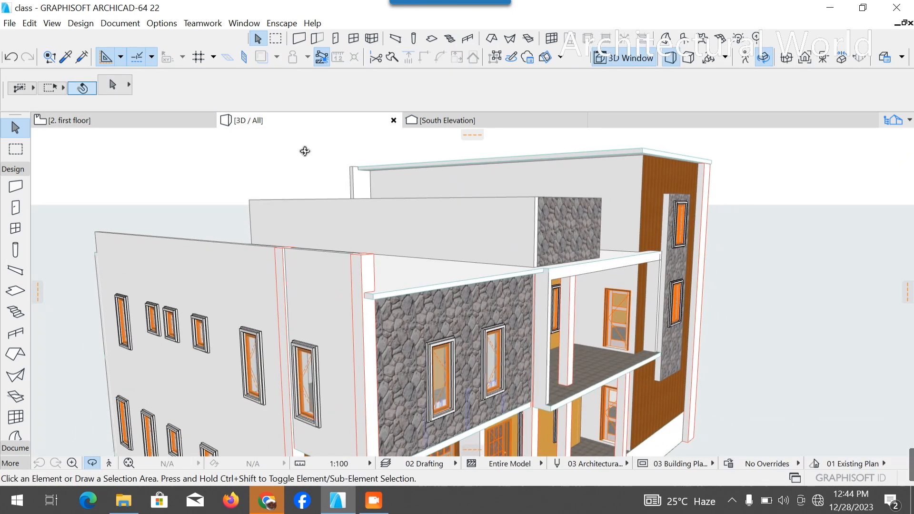
click(143, 122)
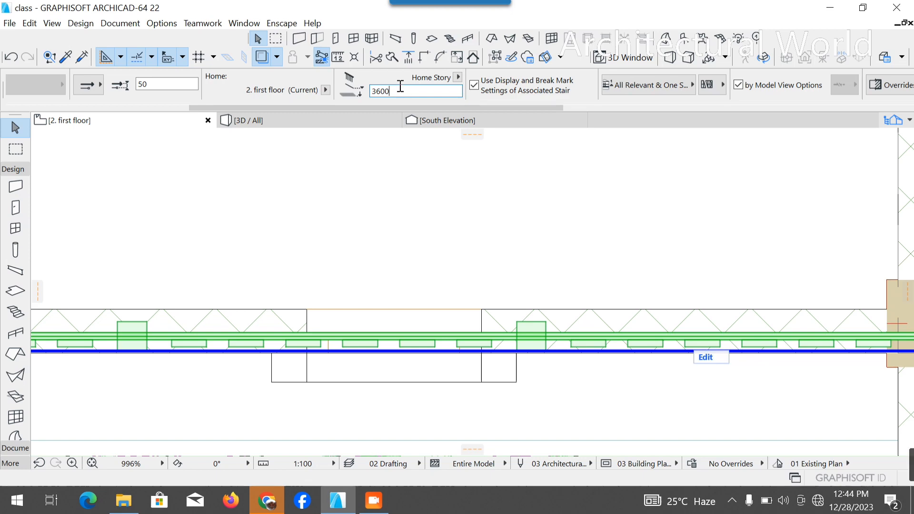
click(264, 120)
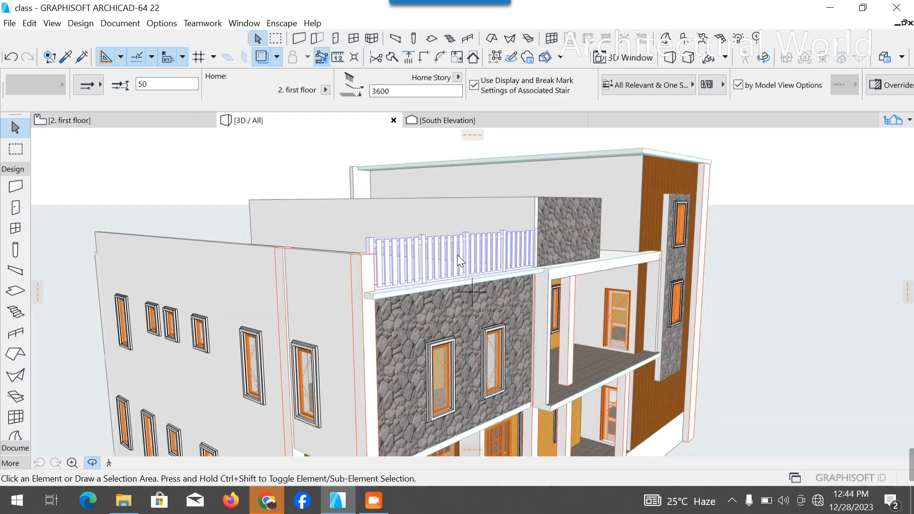
Step: Lower the roof-edge railing's home story offset to 3200, raise it to 3300, and clear the selection
scroll(410, 267, up, 5)
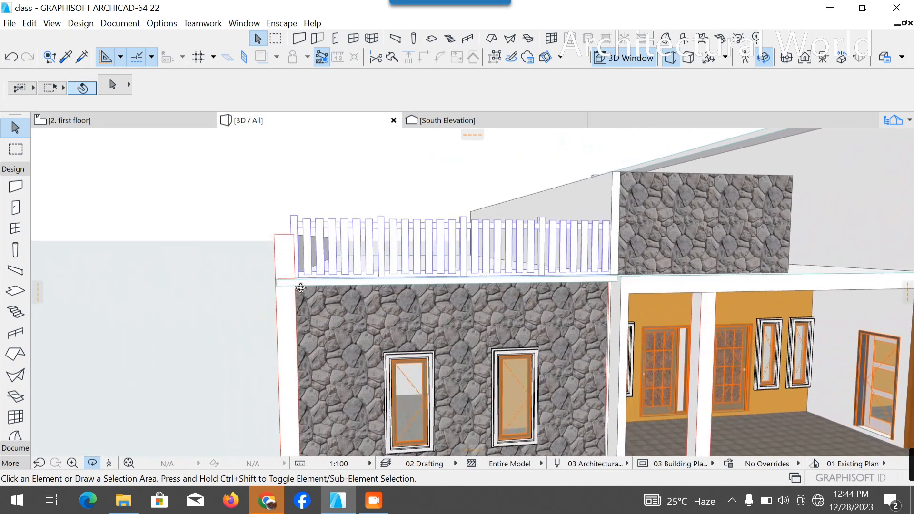
drag(301, 288, 343, 269)
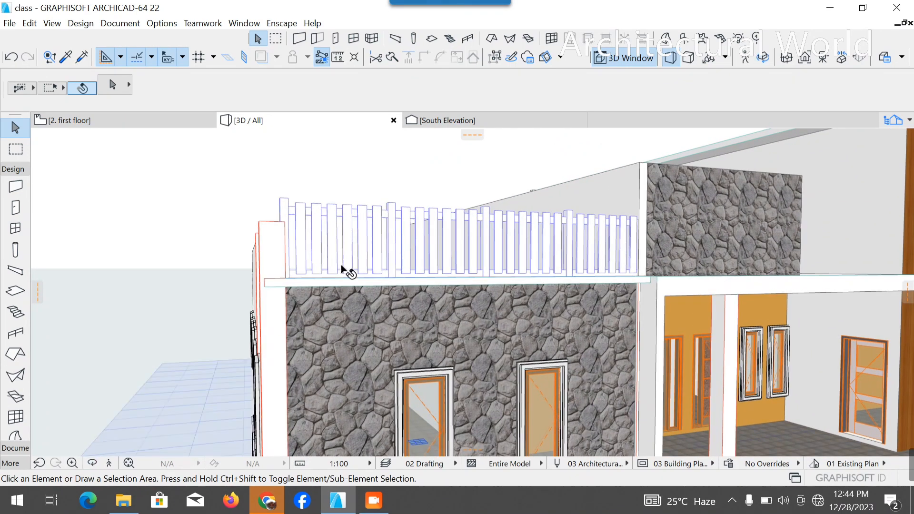
click(347, 230)
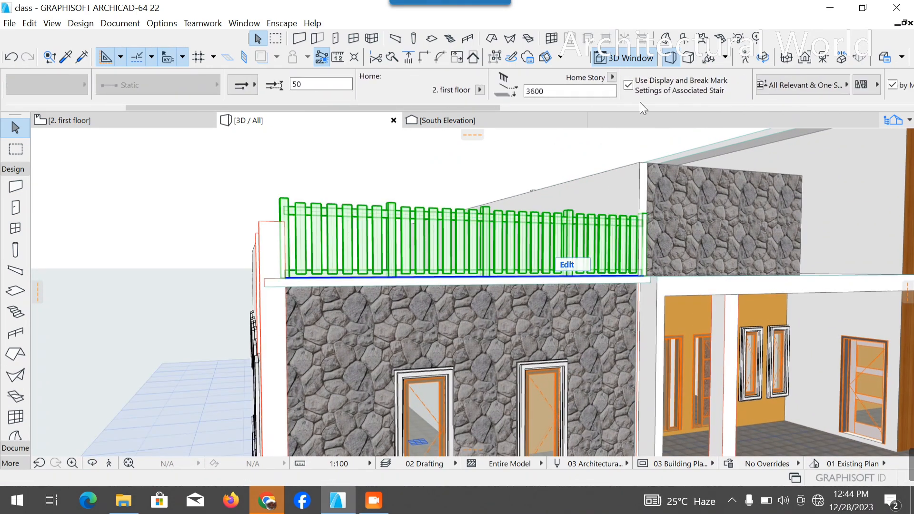
click(535, 92)
key(BackSpace)
text(2)
key(Return)
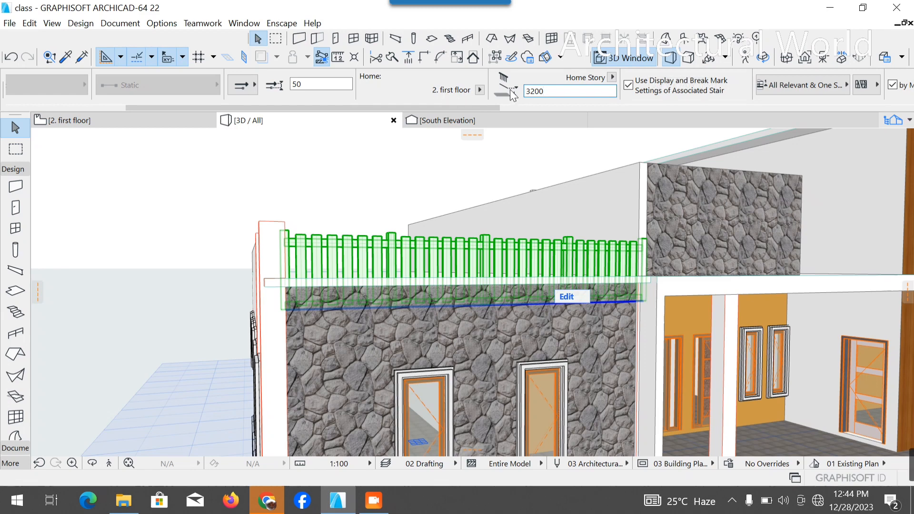
key(BackSpace)
text(3)
key(Return)
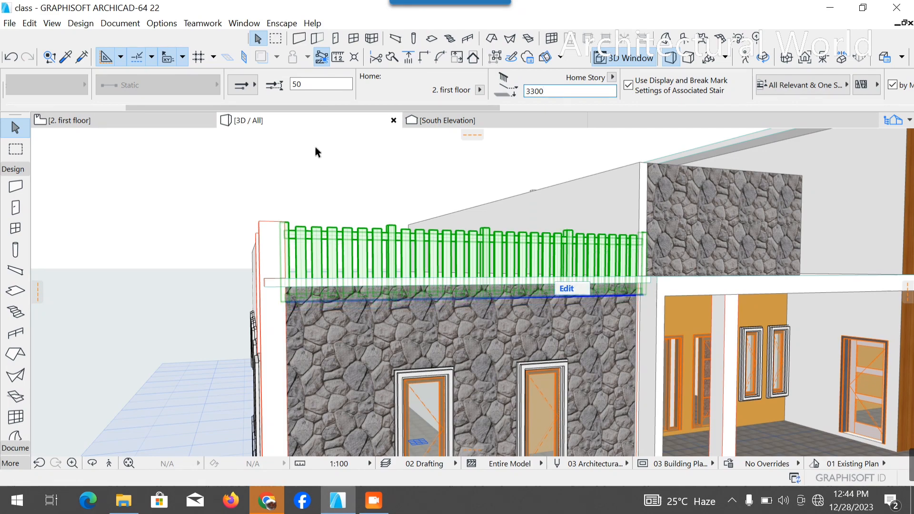
click(312, 159)
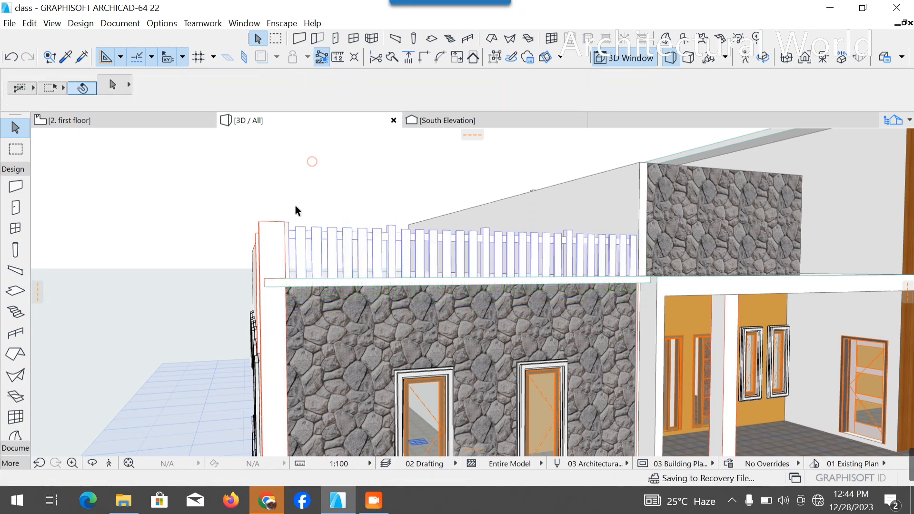
scroll(295, 241, down, 3)
scroll(293, 244, down, 3)
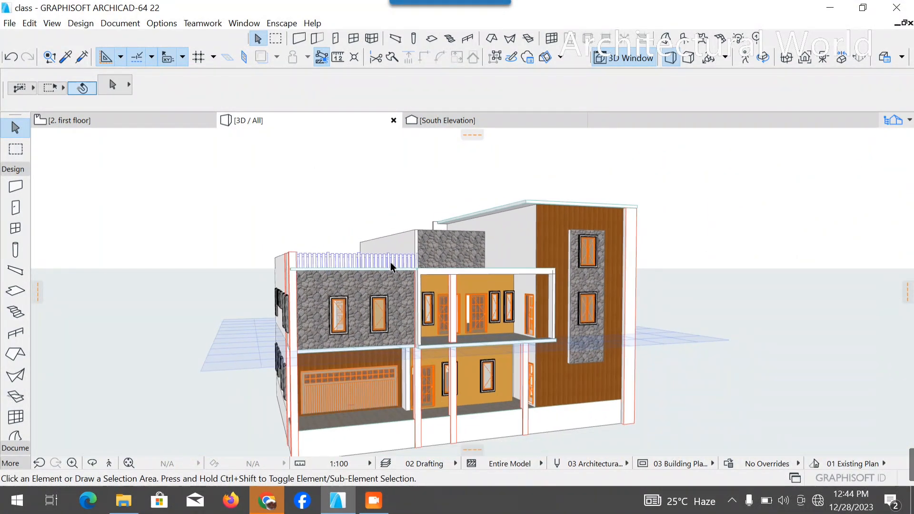
scroll(403, 268, up, 4)
scroll(326, 276, down, 3)
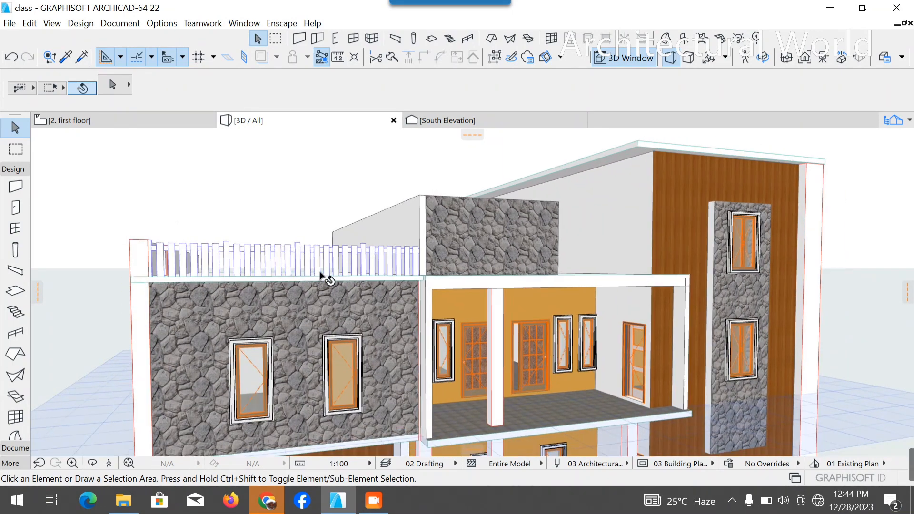
scroll(590, 281, up, 4)
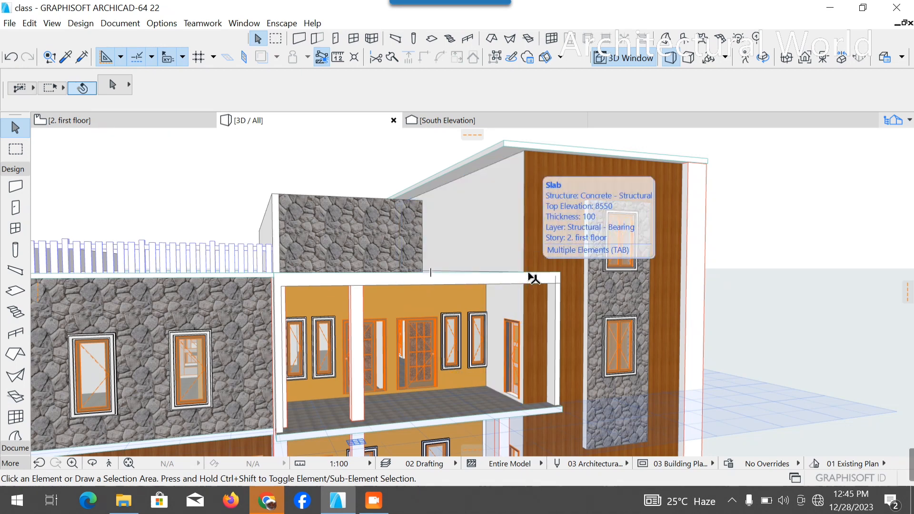
Step: Place a copy of the front wall railing along the slab edge in front of the balcony between the entrance and the staircase
click(120, 122)
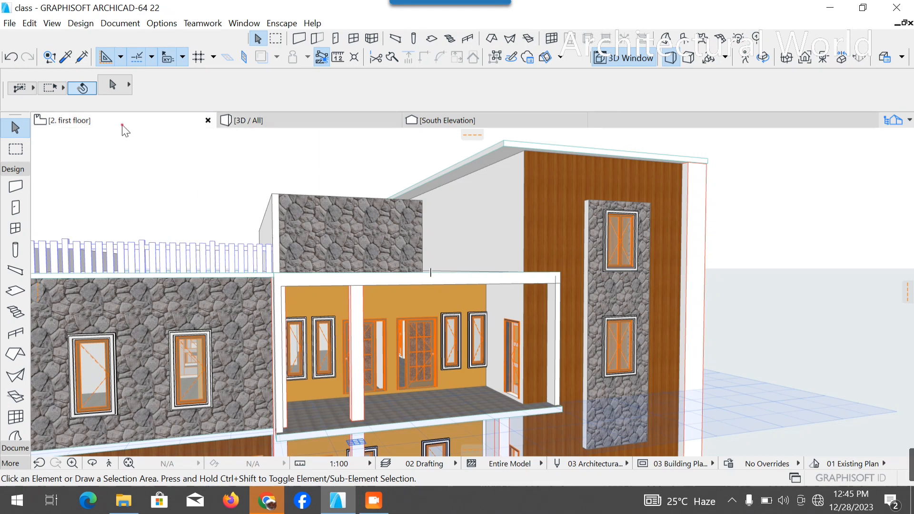
click(357, 333)
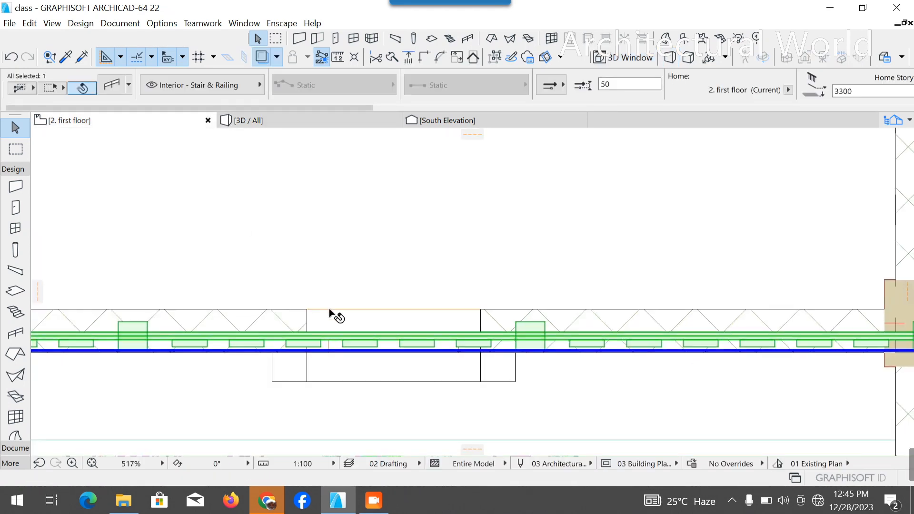
scroll(337, 317, down, 5)
key(ctrl+d)
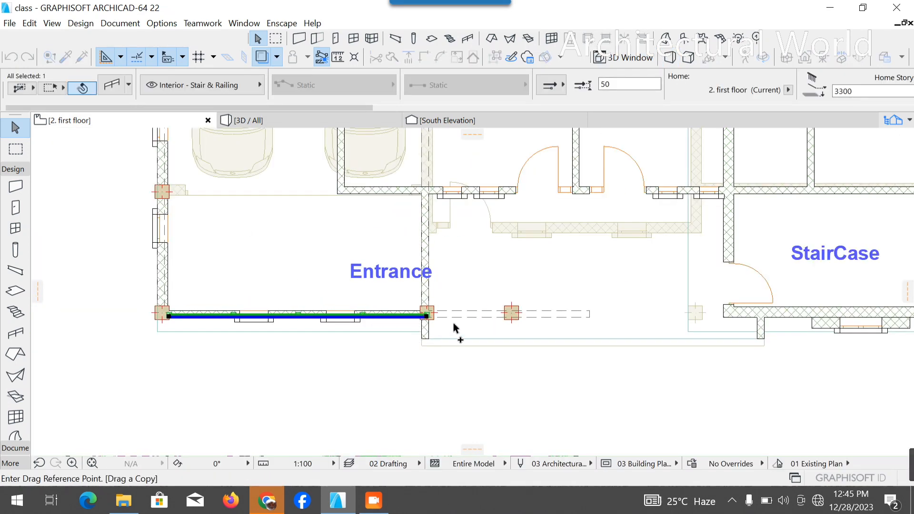
scroll(428, 319, up, 4)
click(399, 316)
scroll(399, 316, down, 5)
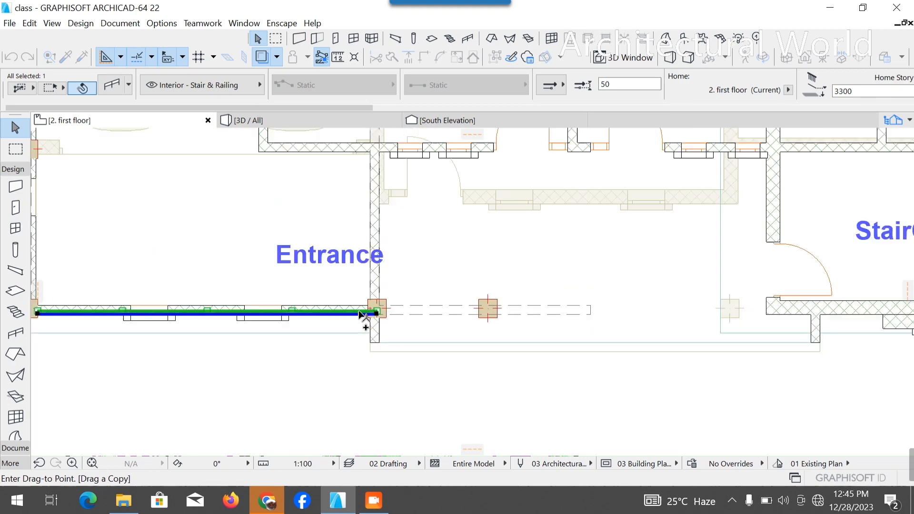
scroll(566, 316, up, 5)
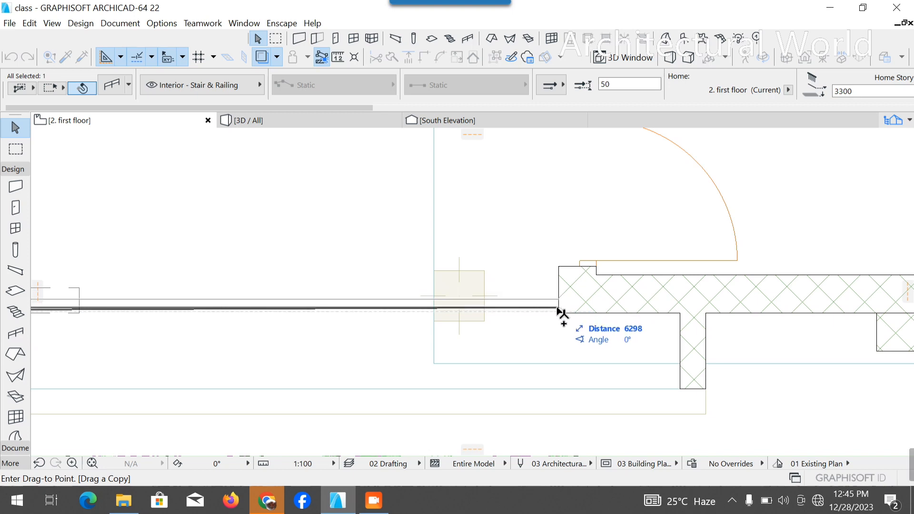
scroll(565, 310, down, 5)
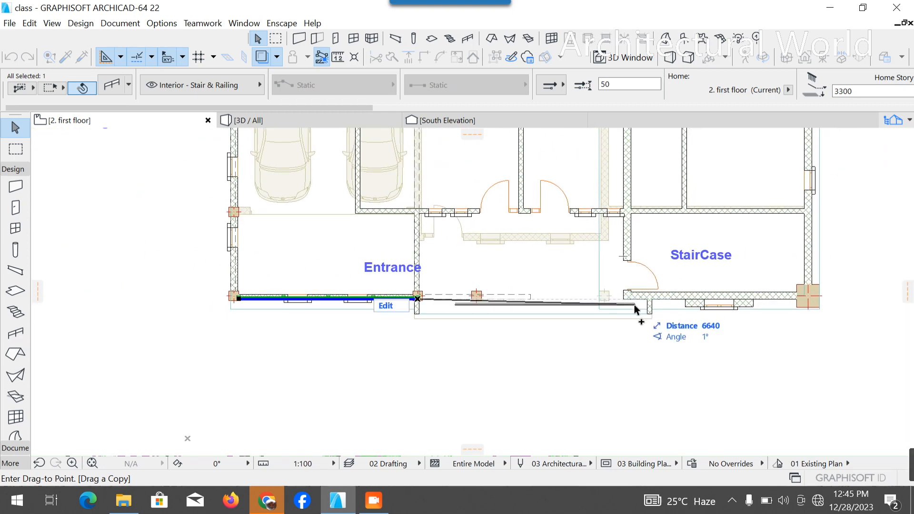
click(609, 314)
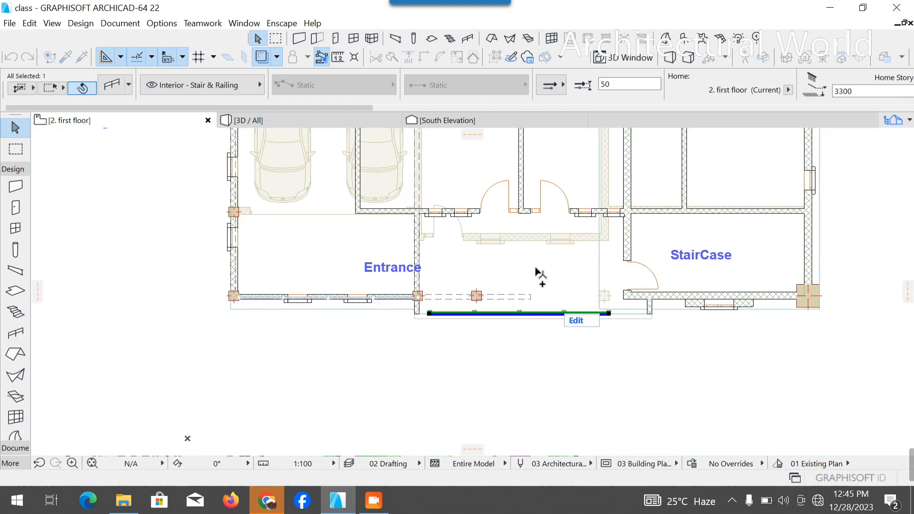
Step: Check the copied railing in 3D and move it in plan so it lines up with the front wall railing at the entrance column
click(298, 121)
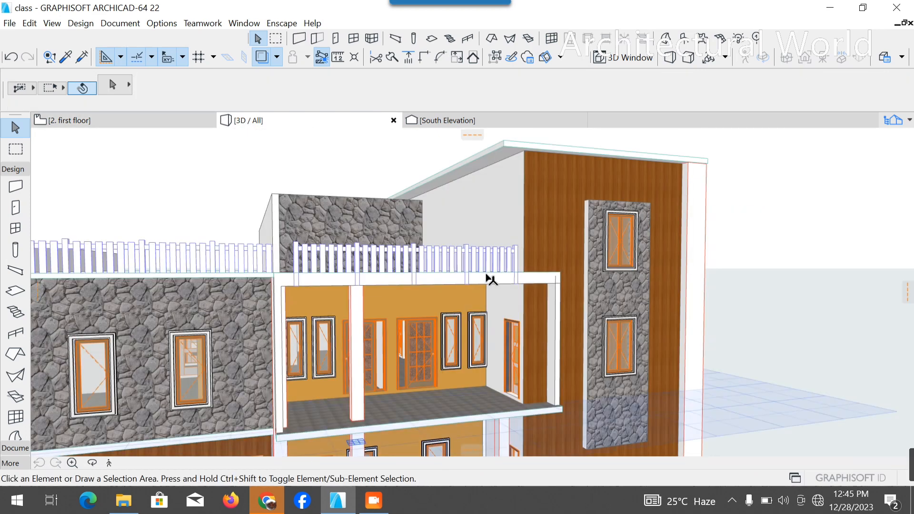
scroll(278, 282, up, 3)
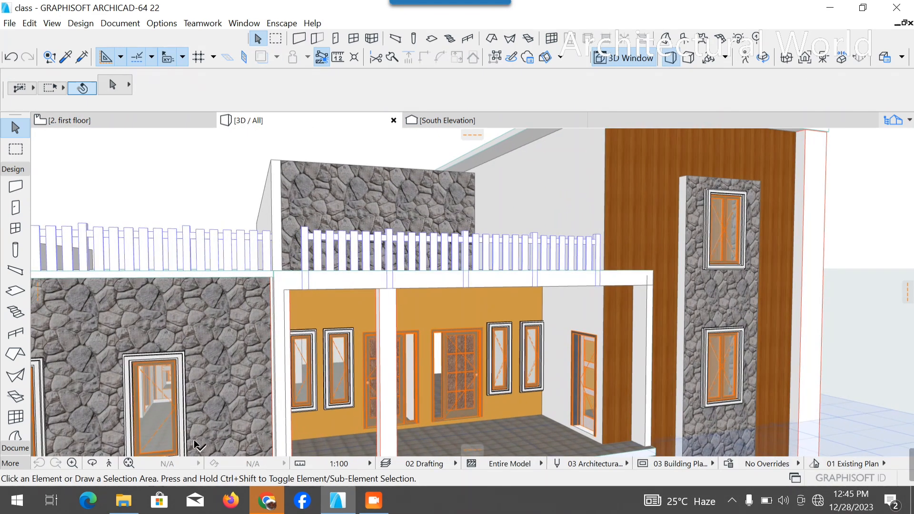
click(94, 462)
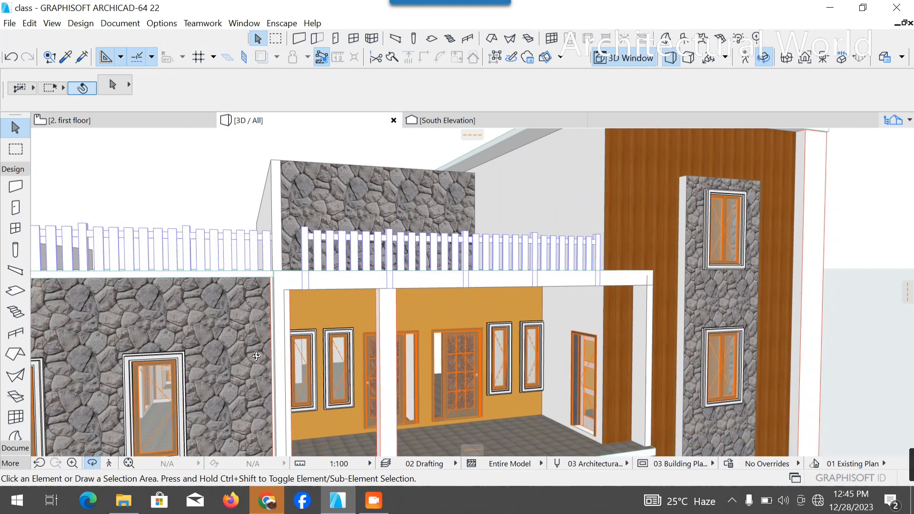
drag(256, 356, 510, 414)
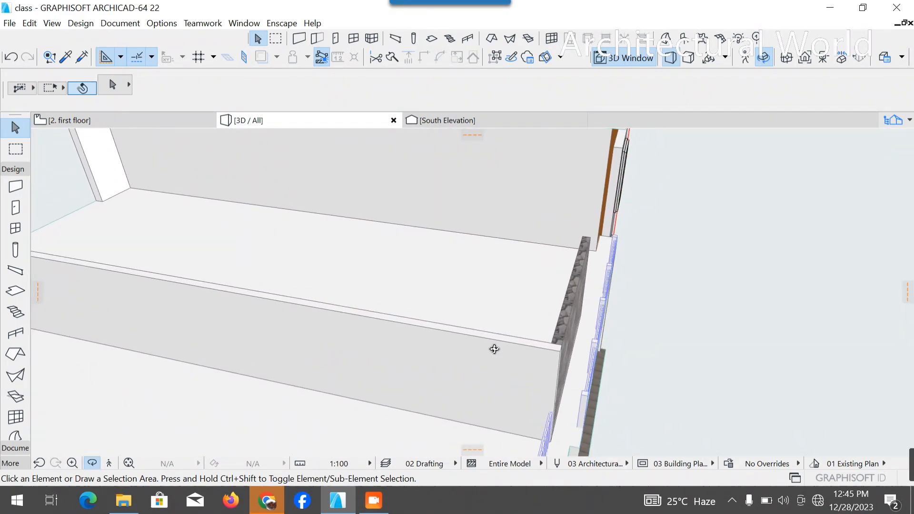
click(129, 124)
click(488, 311)
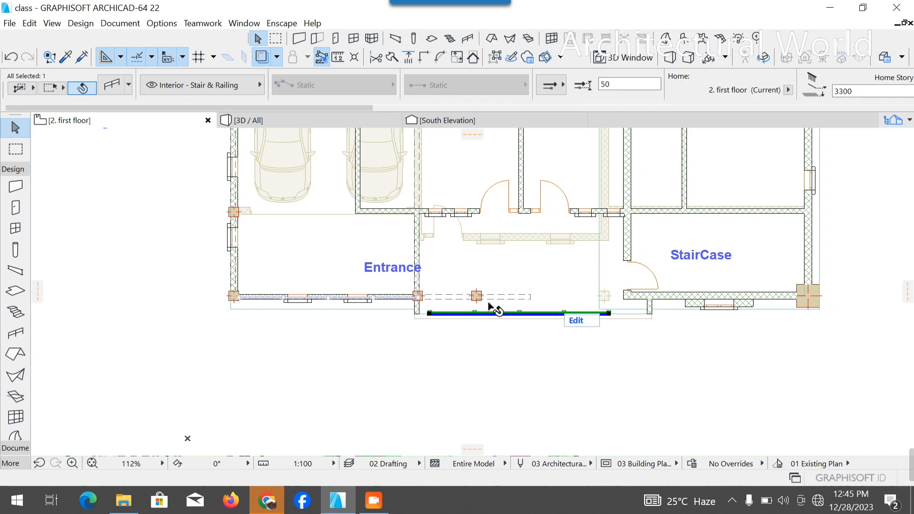
scroll(493, 307, up, 2)
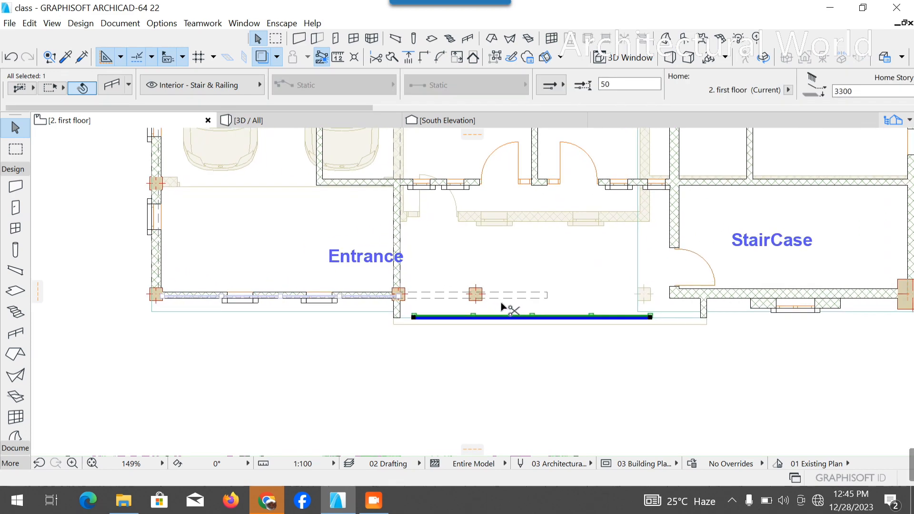
click(439, 318)
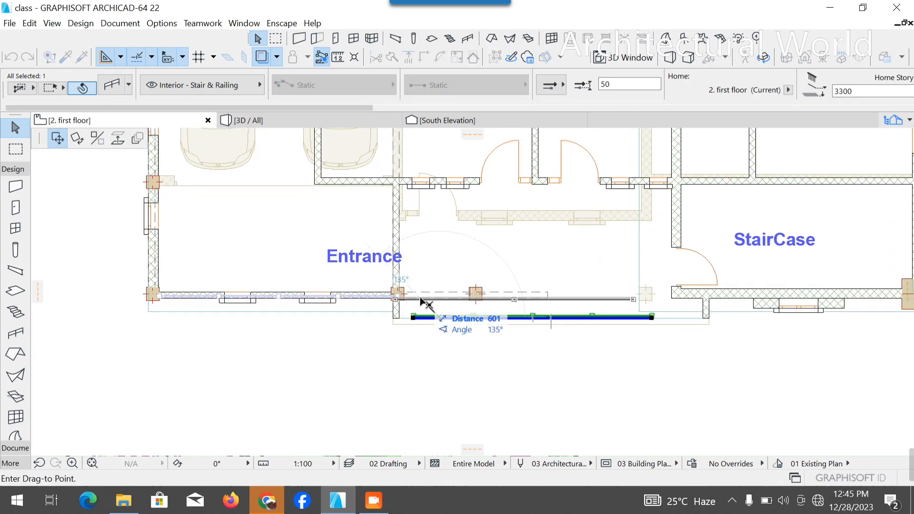
scroll(424, 302, up, 2)
scroll(401, 282, up, 2)
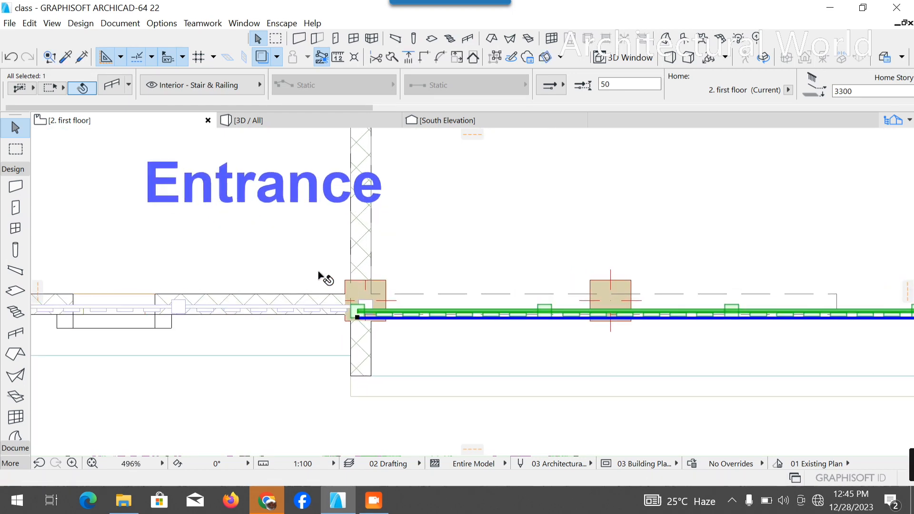
Step: Move the copied railing along the front line so its far end sits inside the staircase wall
scroll(243, 268, down, 4)
scroll(538, 291, up, 4)
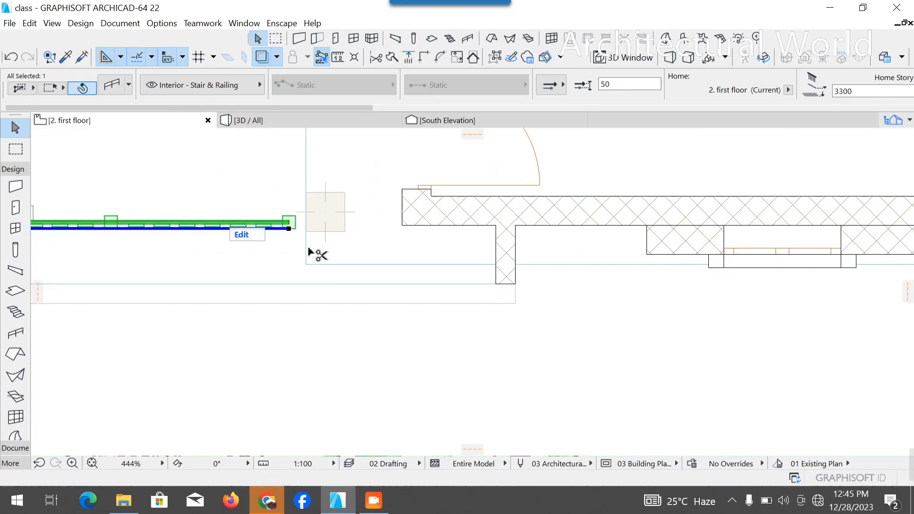
key(ctrl+d)
click(289, 229)
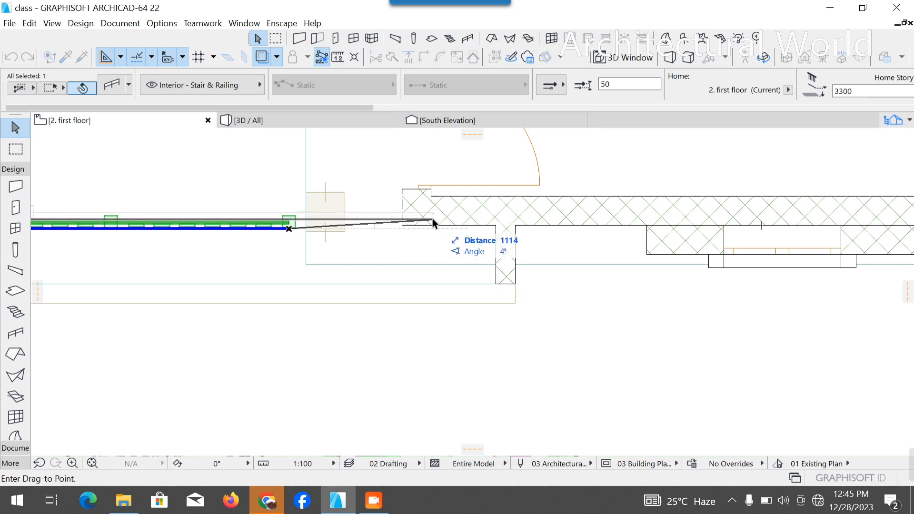
click(453, 222)
Step: Shorten the copied railing by stretching its entrance-side end about 3233 mm toward the staircase wall
scroll(588, 261, down, 3)
scroll(339, 244, up, 4)
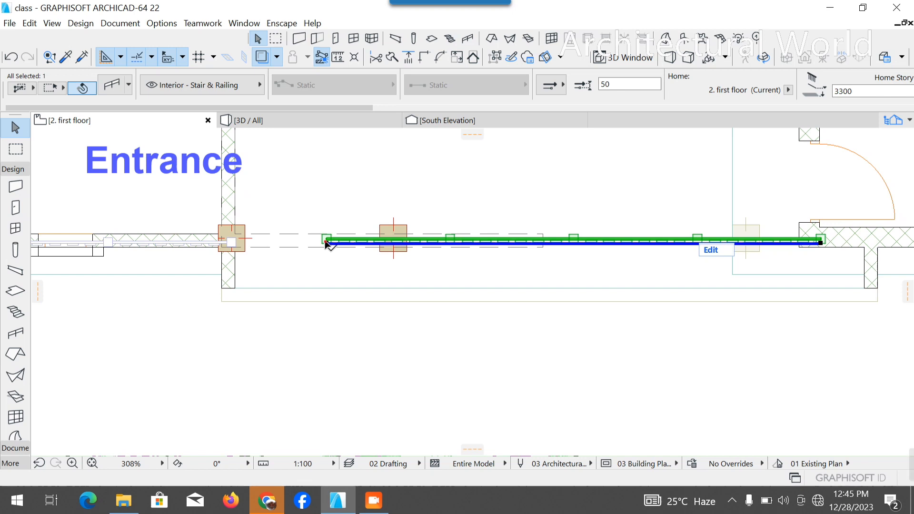
click(327, 244)
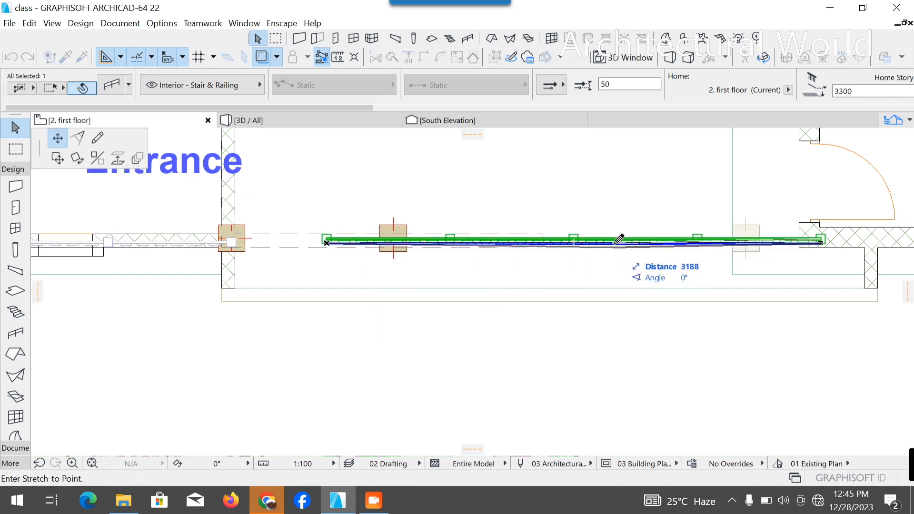
scroll(622, 238, up, 4)
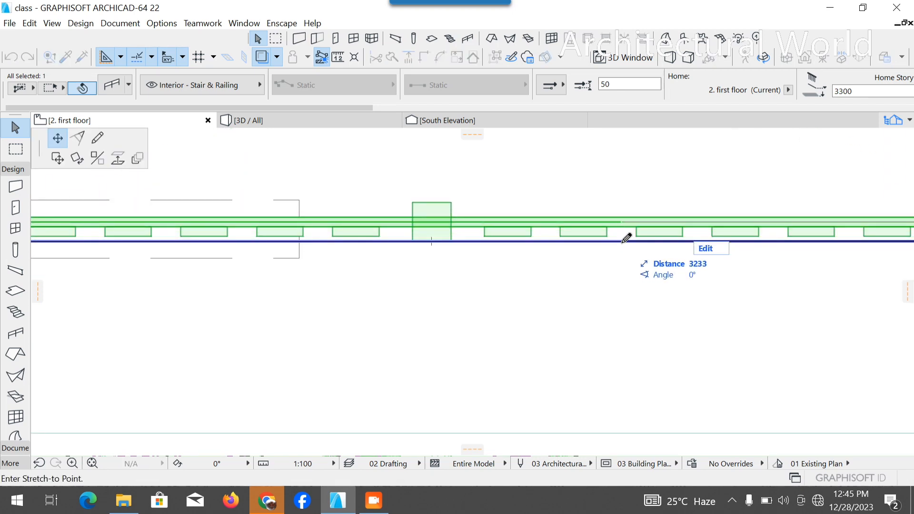
click(626, 238)
scroll(469, 253, down, 6)
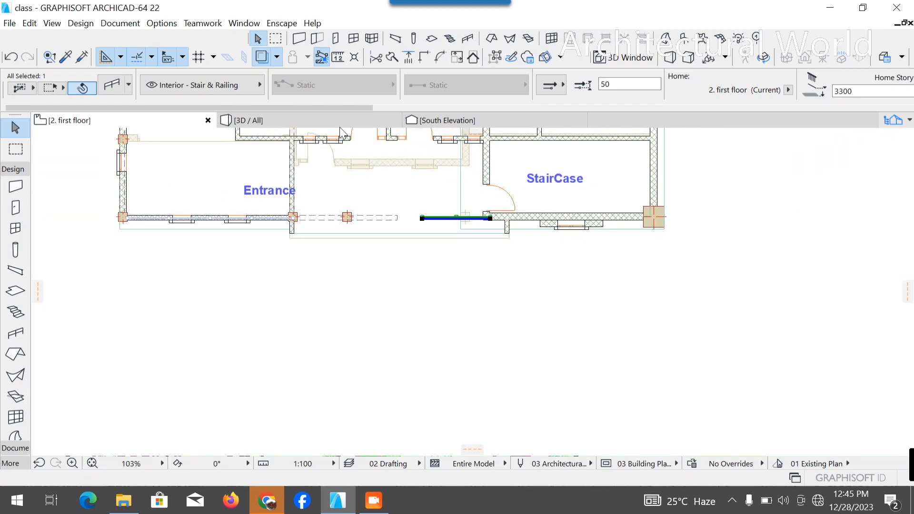
Step: Check the short railing in 3D and extend its free end toward the entrance to just inside the dashed beam outline
click(326, 125)
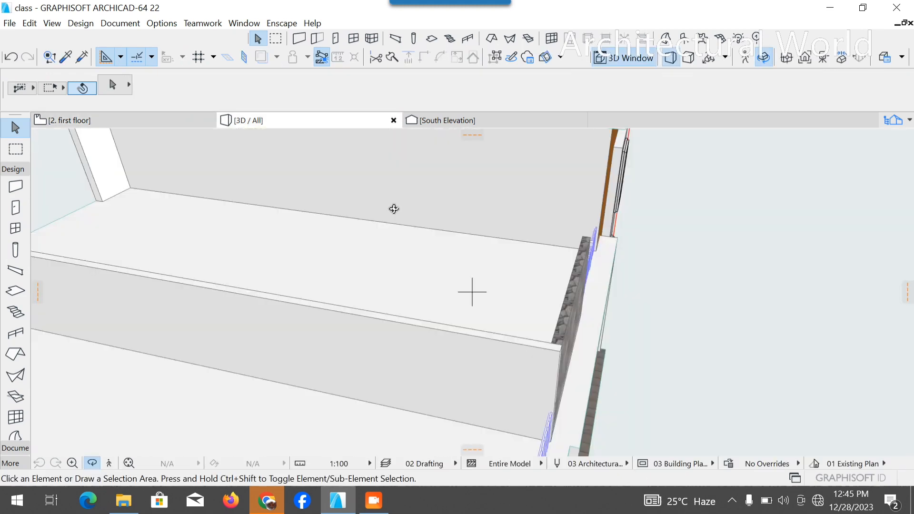
drag(648, 335, 294, 293)
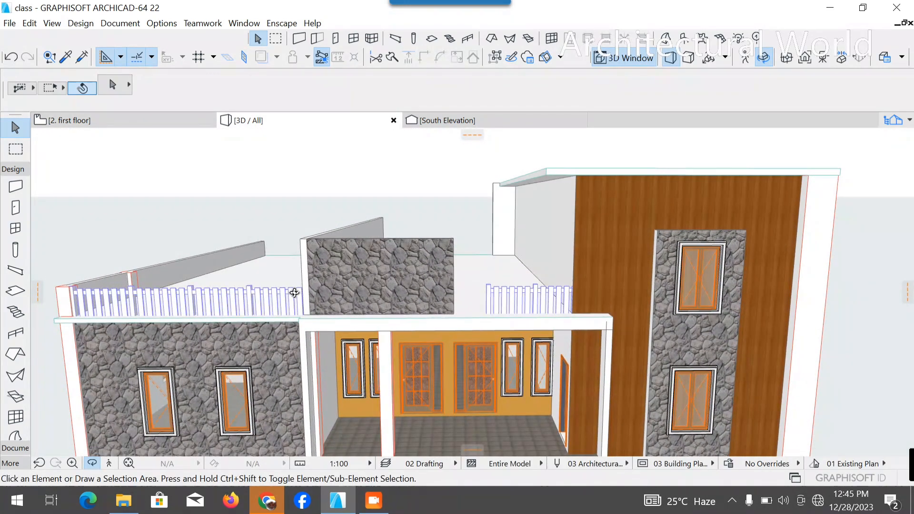
click(143, 120)
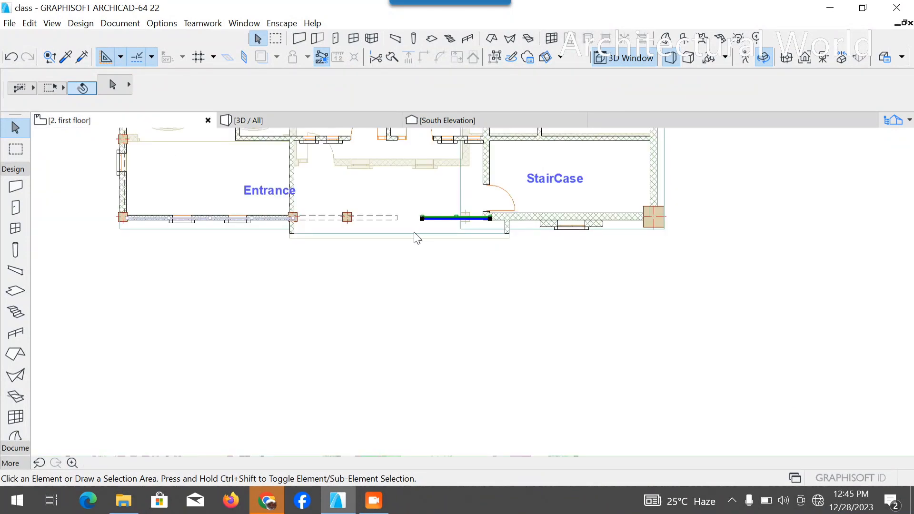
click(427, 220)
scroll(423, 220, up, 5)
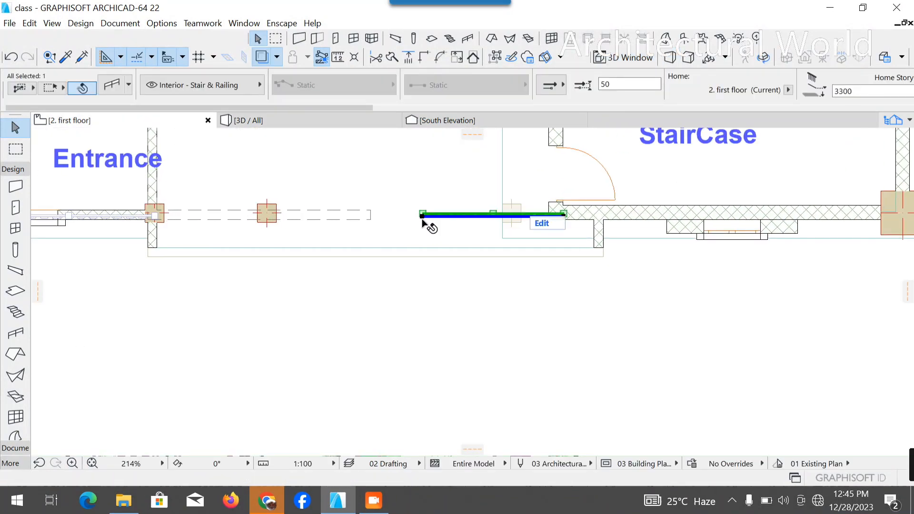
click(423, 216)
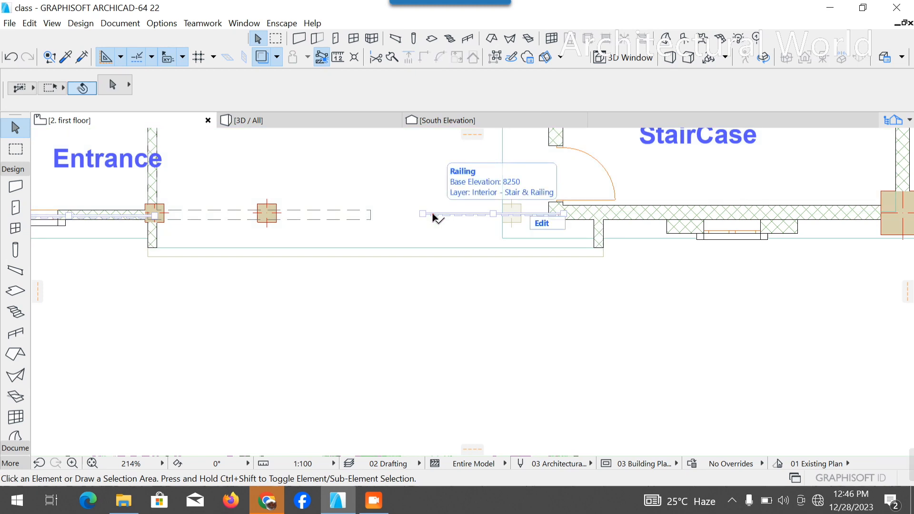
click(422, 216)
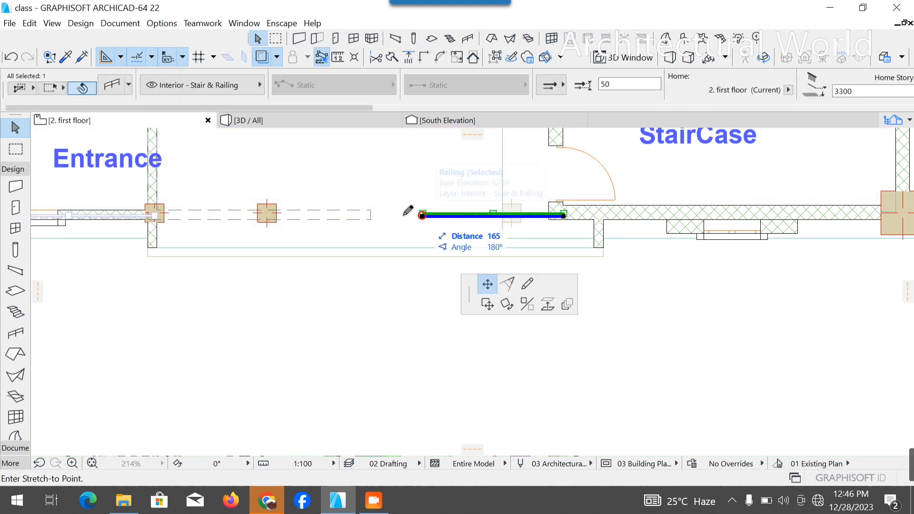
click(361, 215)
click(292, 162)
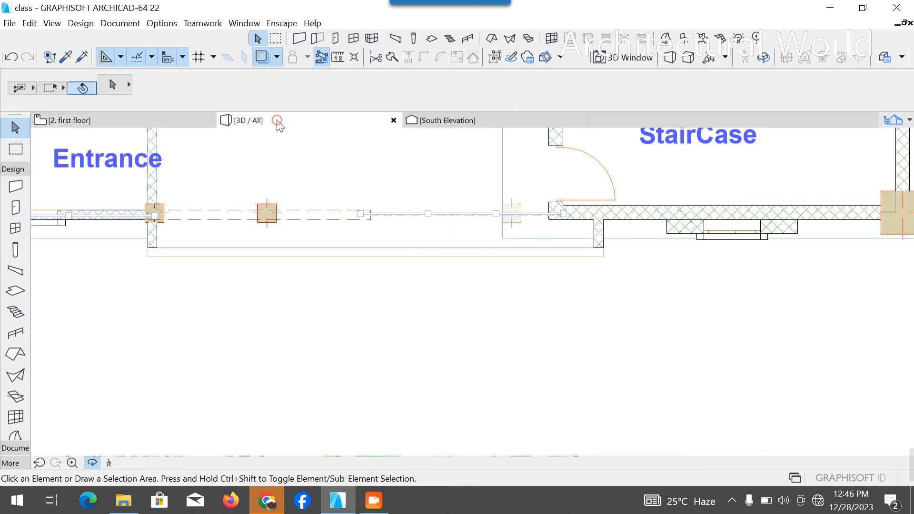
Step: Check the short railing beside the staircase wall in 3D and set its base offset to the home story to 3600
click(279, 121)
scroll(408, 275, down, 3)
drag(445, 403, 515, 367)
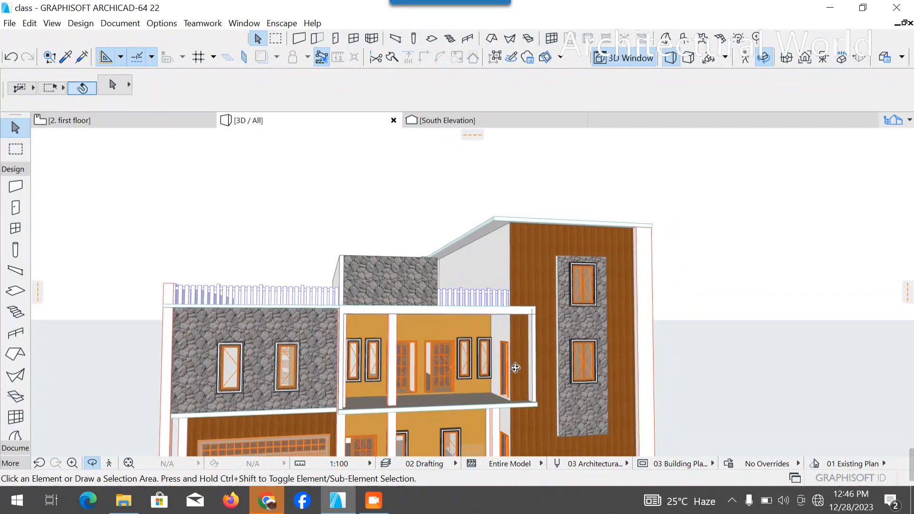
click(466, 295)
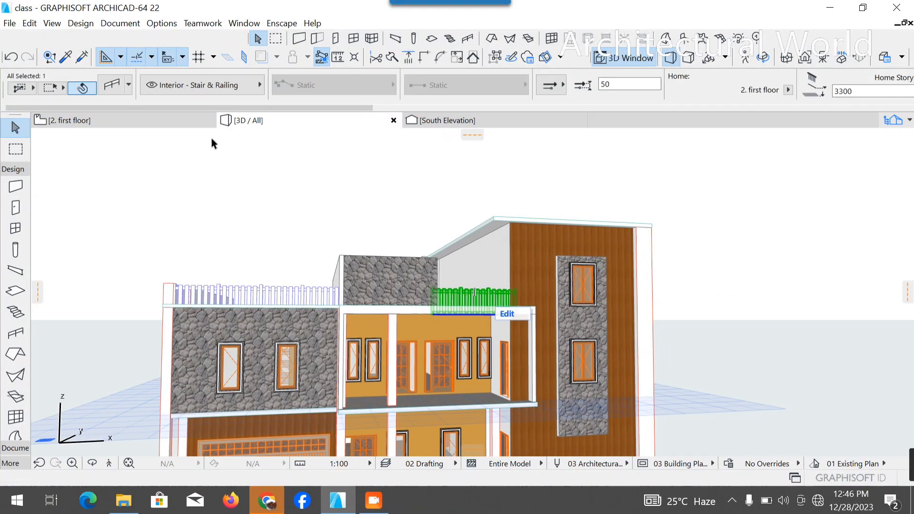
scroll(736, 93, right, 2)
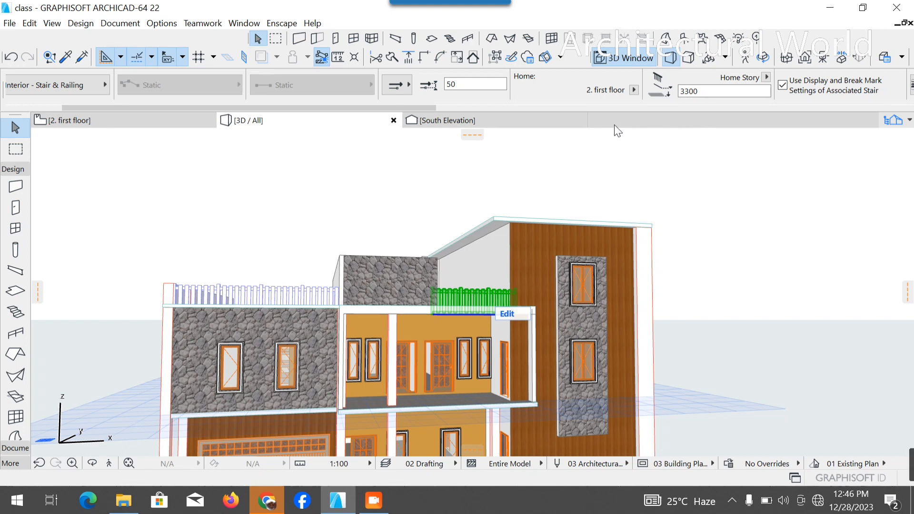
click(690, 91)
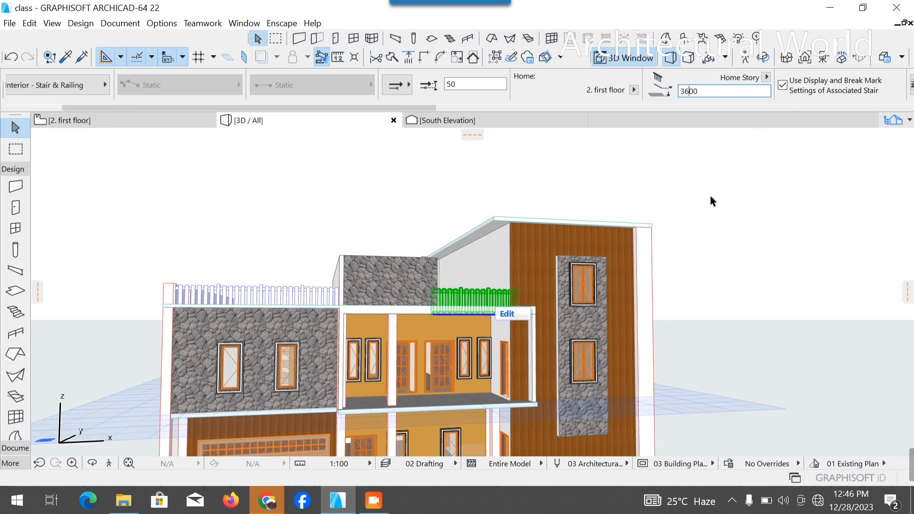
key(Return)
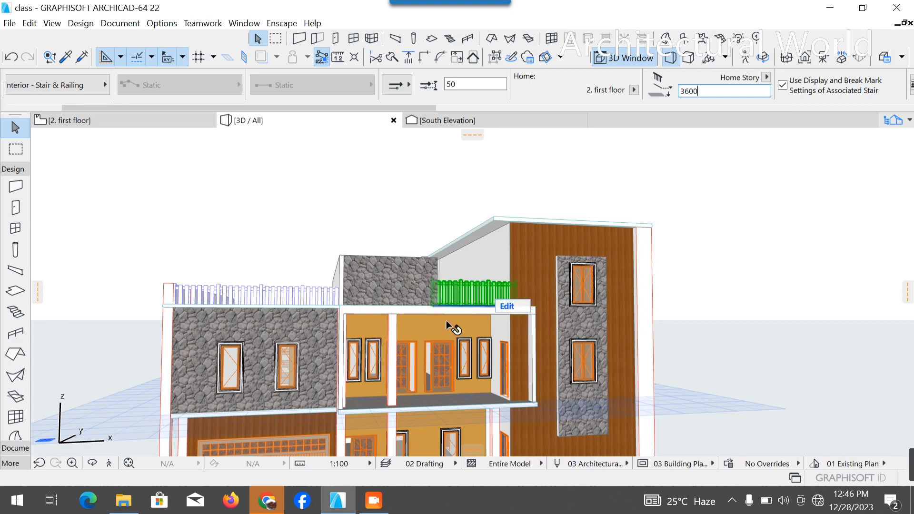
scroll(443, 302, up, 1)
click(414, 175)
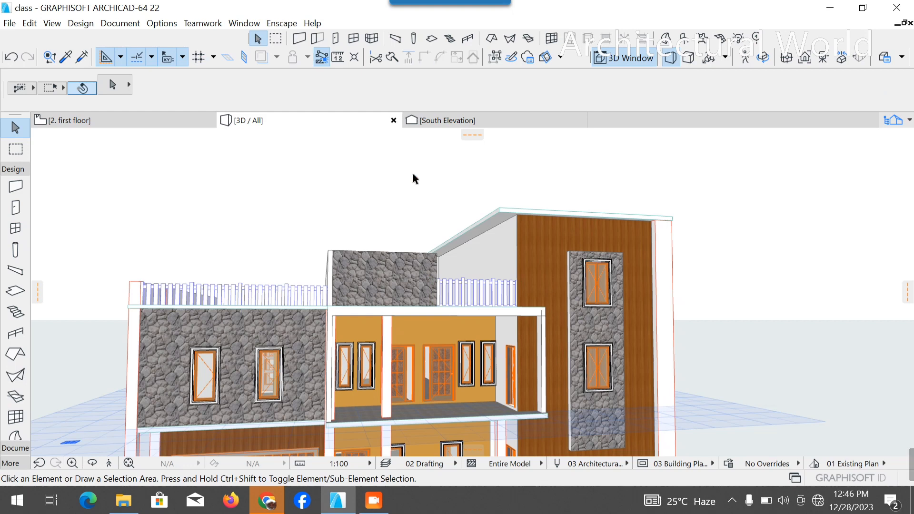
Step: Save the project with the finished roof railings
scroll(348, 256, down, 2)
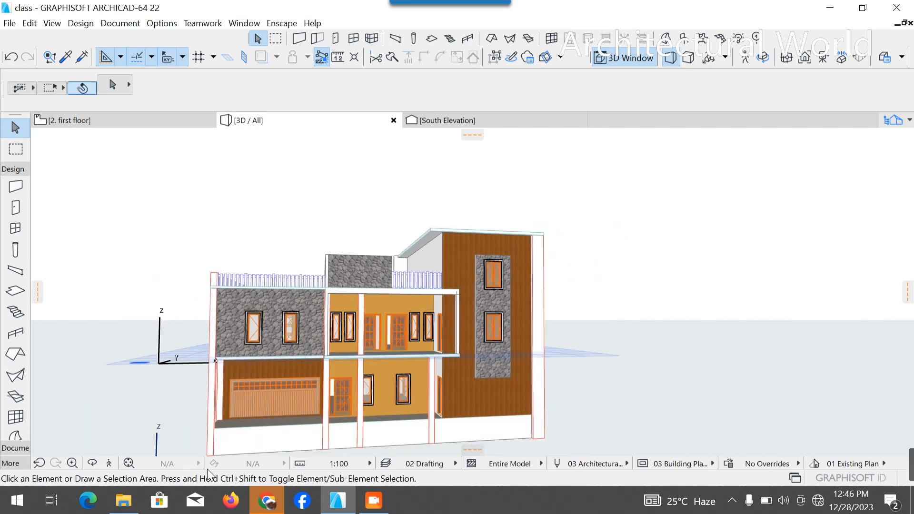
click(9, 23)
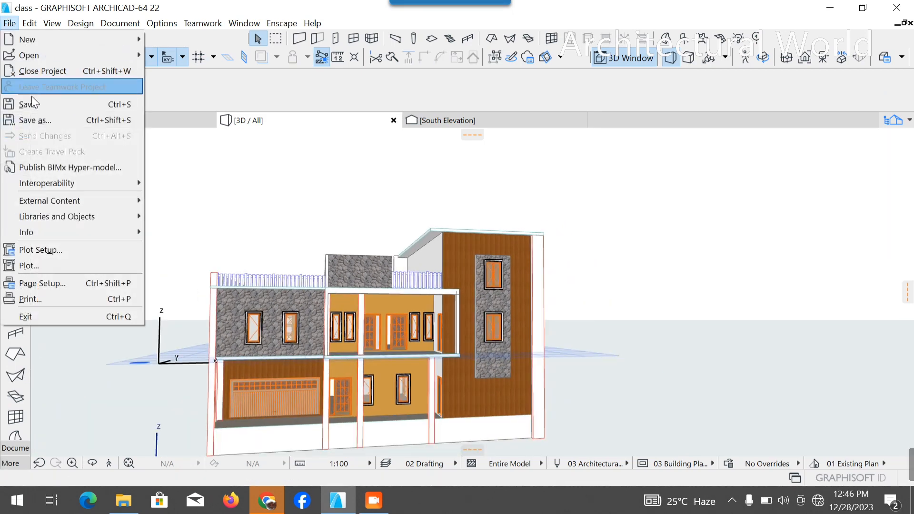
click(29, 100)
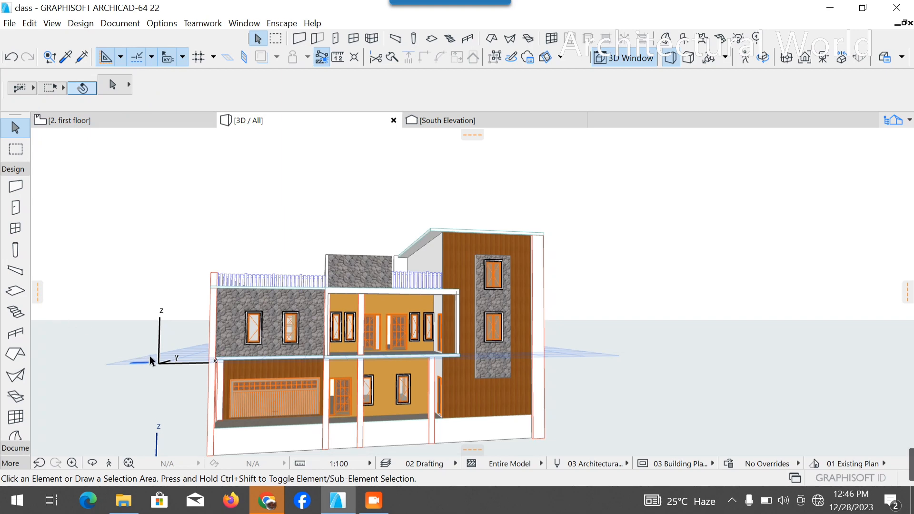
scroll(245, 413, up, 2)
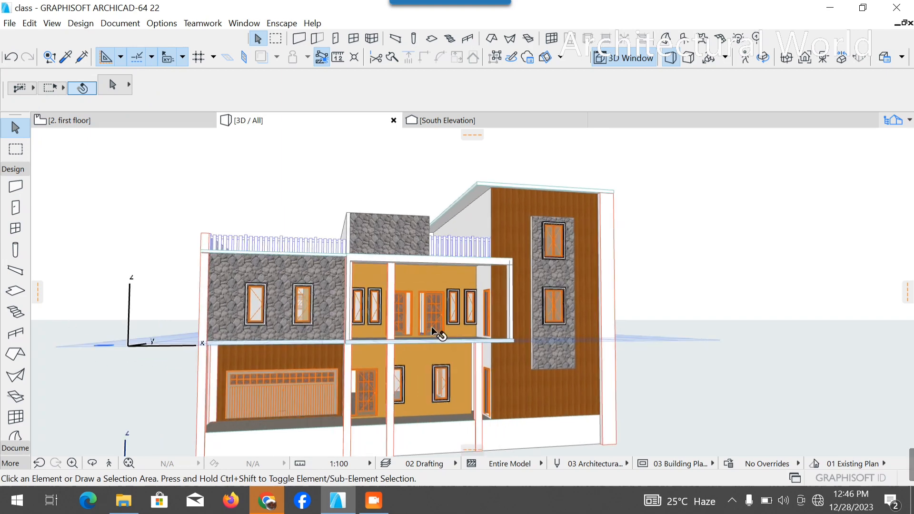
Step: Open the ground floor plan
click(105, 119)
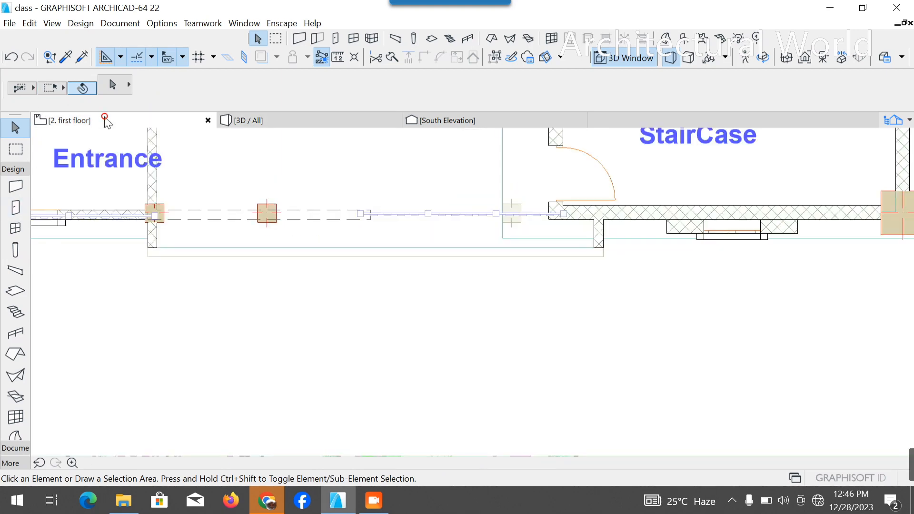
scroll(265, 297, down, 4)
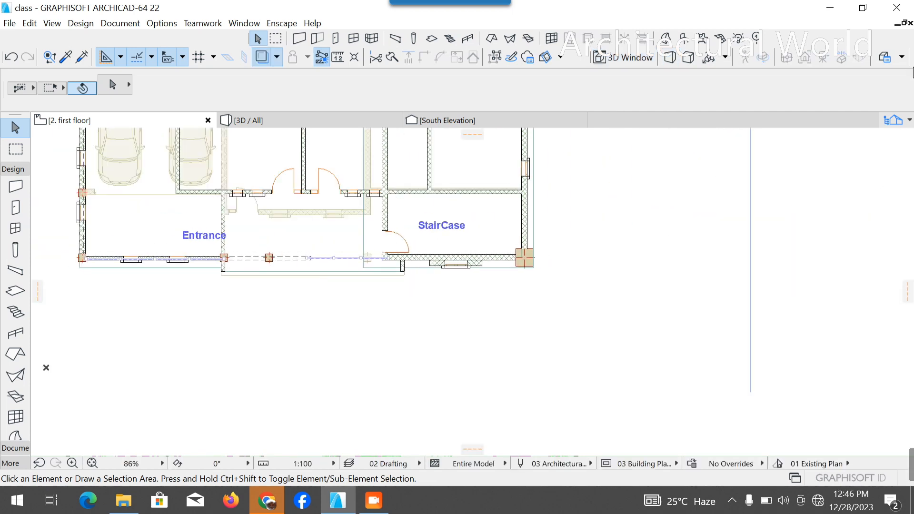
mouse_move(870, 162)
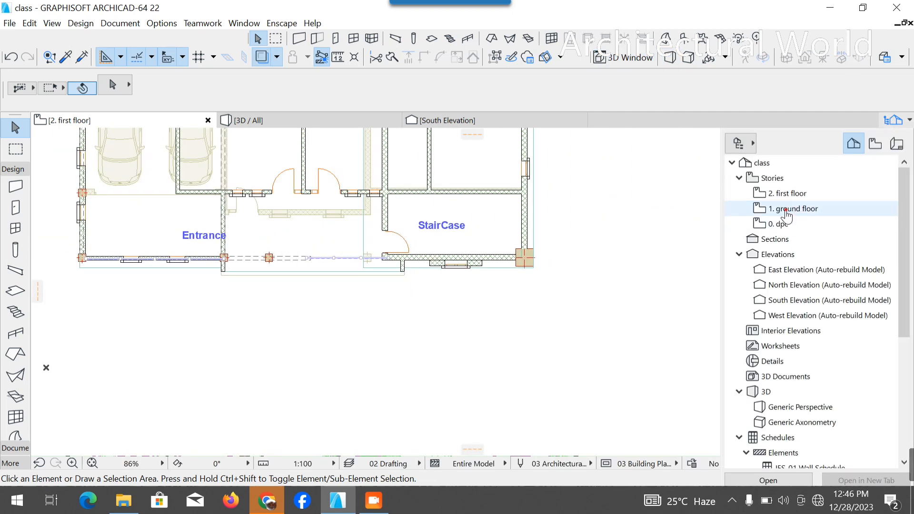
double_click(765, 212)
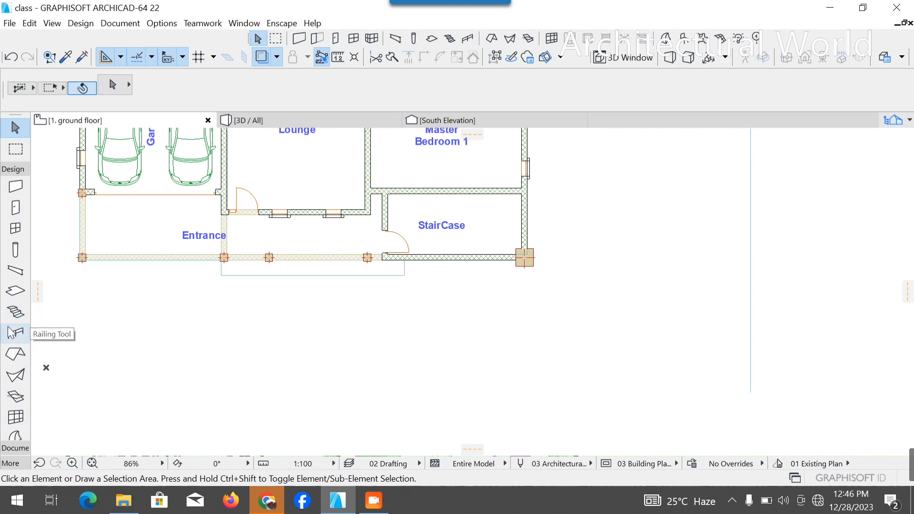
Step: Load the Frameless Glass Railing favorite as the railing default and review its handrail settings
click(22, 334)
click(23, 334)
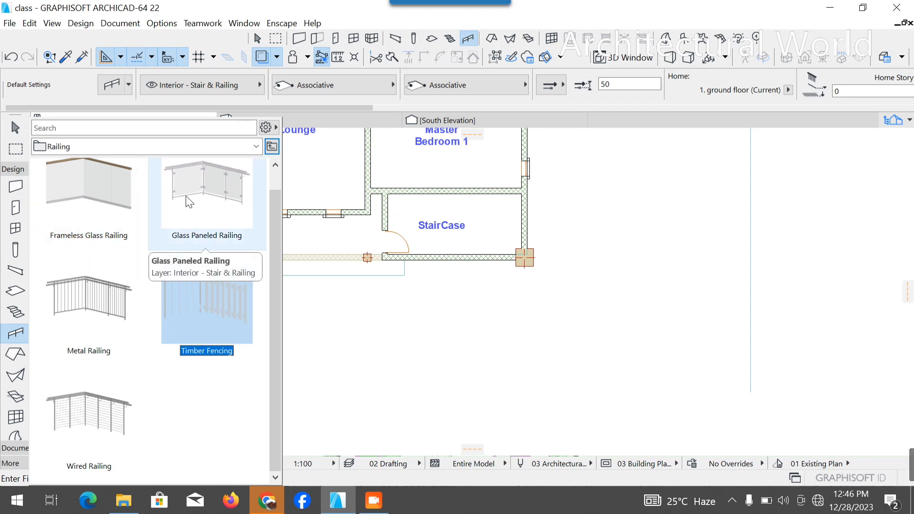
click(104, 193)
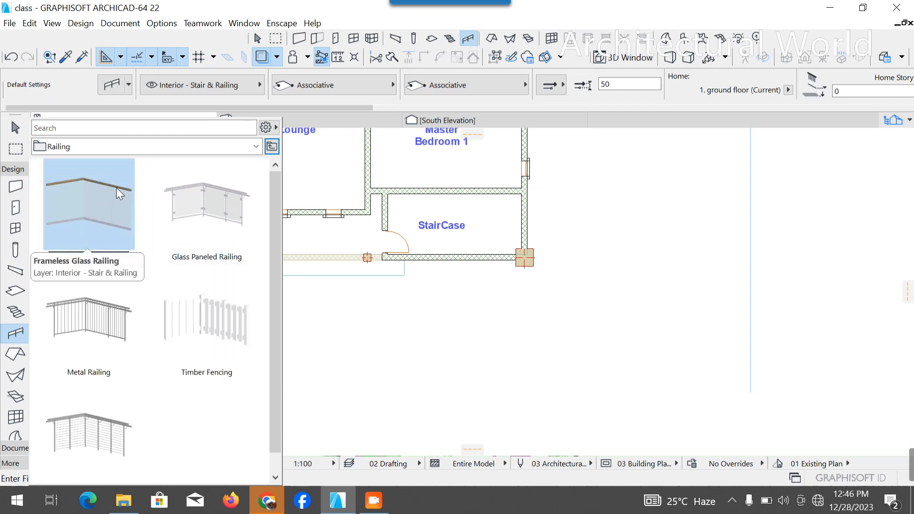
double_click(110, 206)
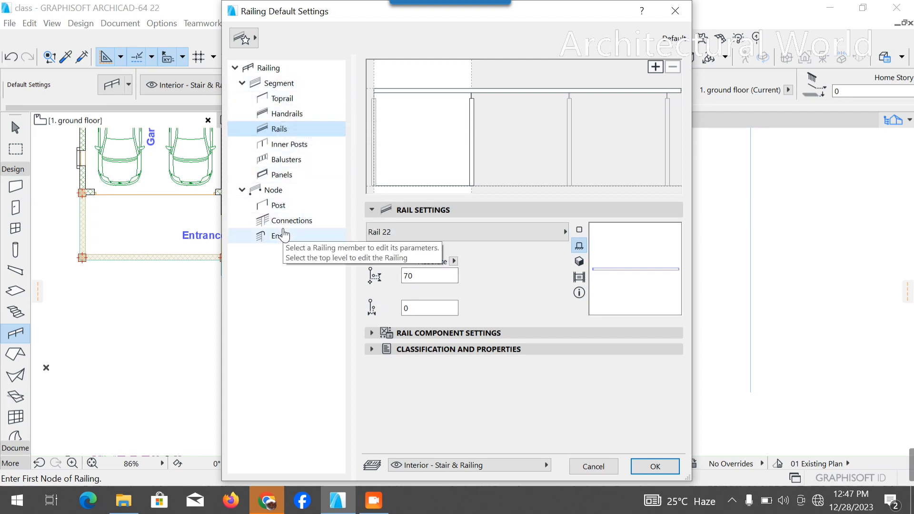
click(285, 114)
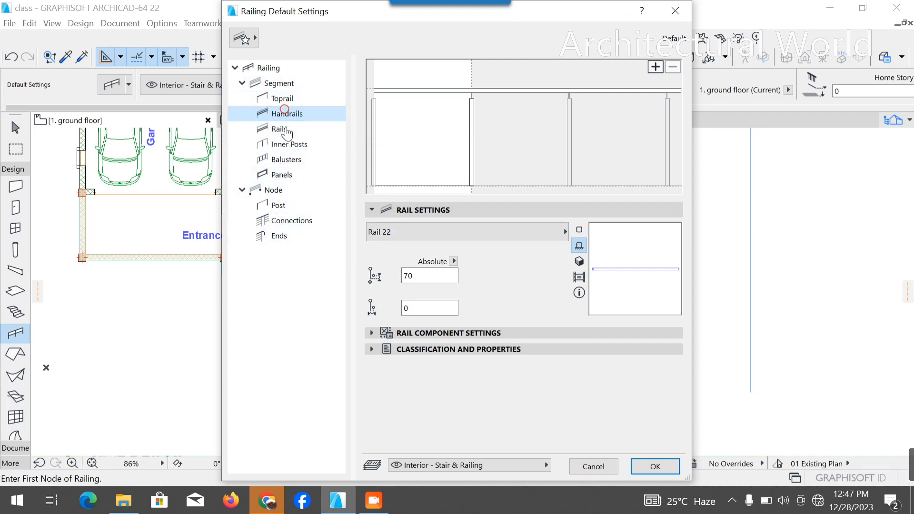
click(417, 210)
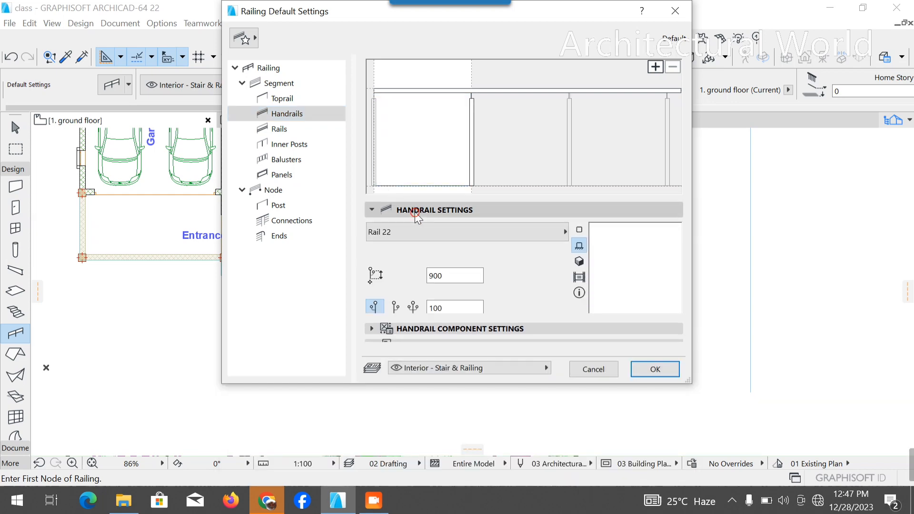
click(654, 370)
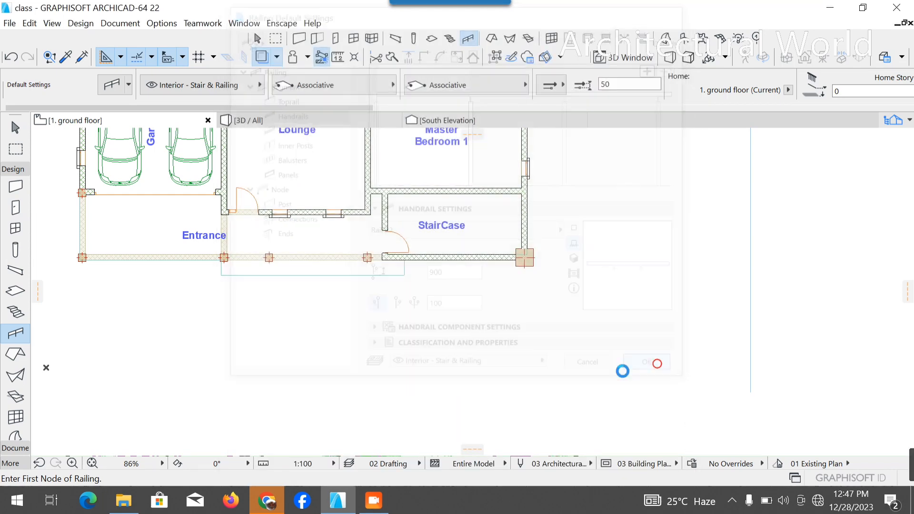
Step: Draw a frameless glass railing along the outer side of the car porch, from the garage column to the front corner column
scroll(231, 279, down, 2)
scroll(255, 234, up, 3)
scroll(255, 234, up, 4)
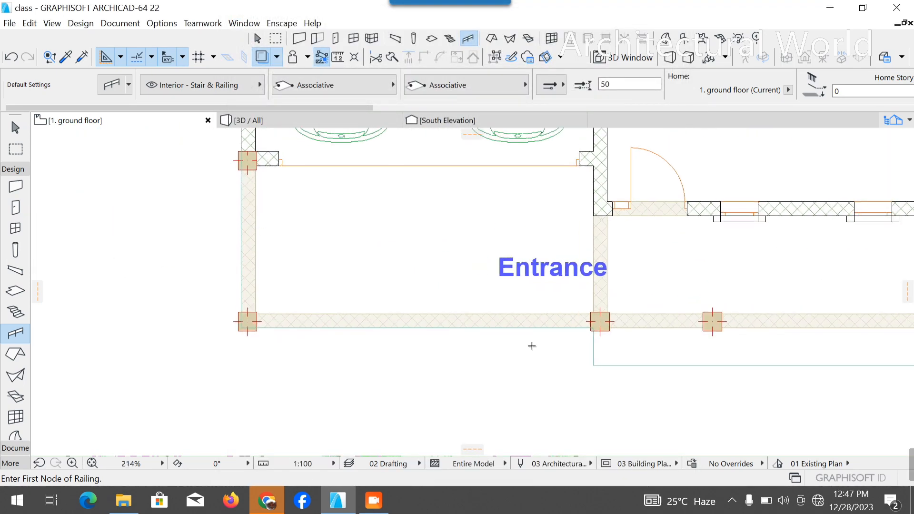
click(247, 170)
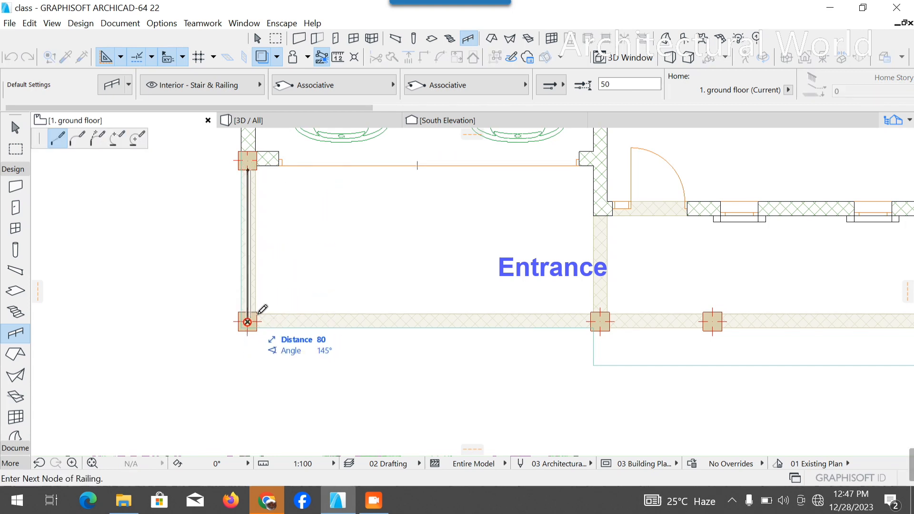
right_click(285, 281)
click(316, 406)
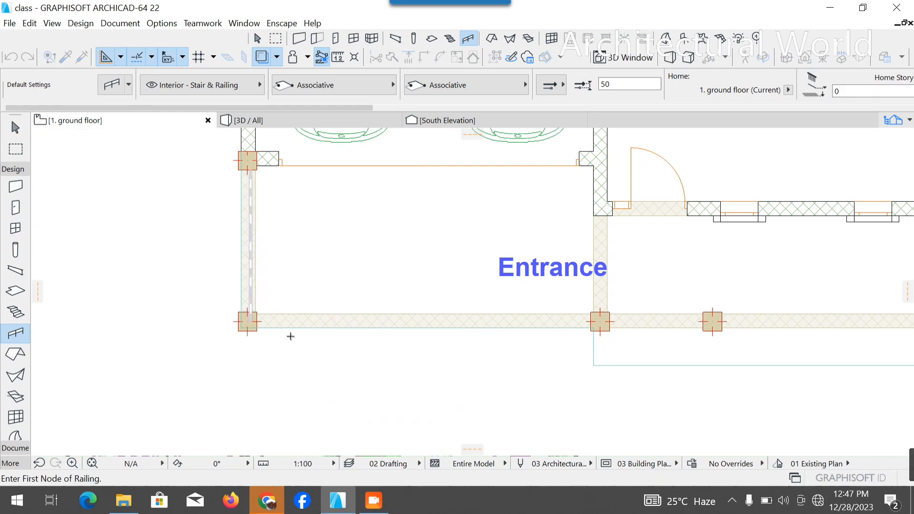
key(Escape)
Step: Move the glass railing sideways so its body is centred on the line between the two porch columns
scroll(248, 197, up, 5)
click(284, 190)
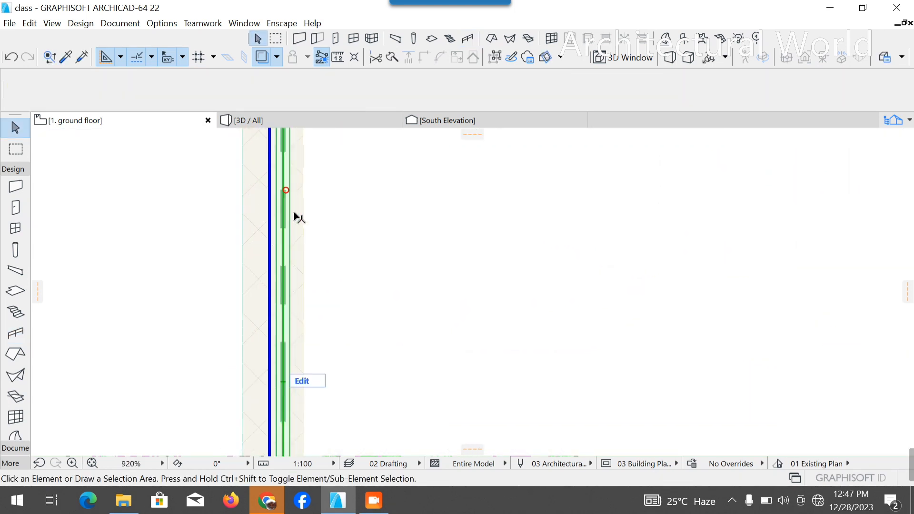
scroll(262, 165, down, 4)
scroll(278, 210, up, 5)
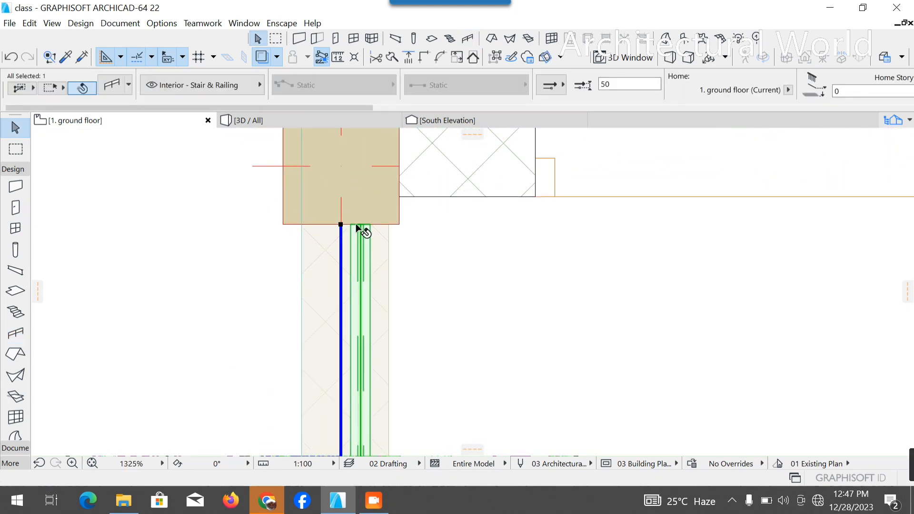
key(ctrl+d)
click(357, 224)
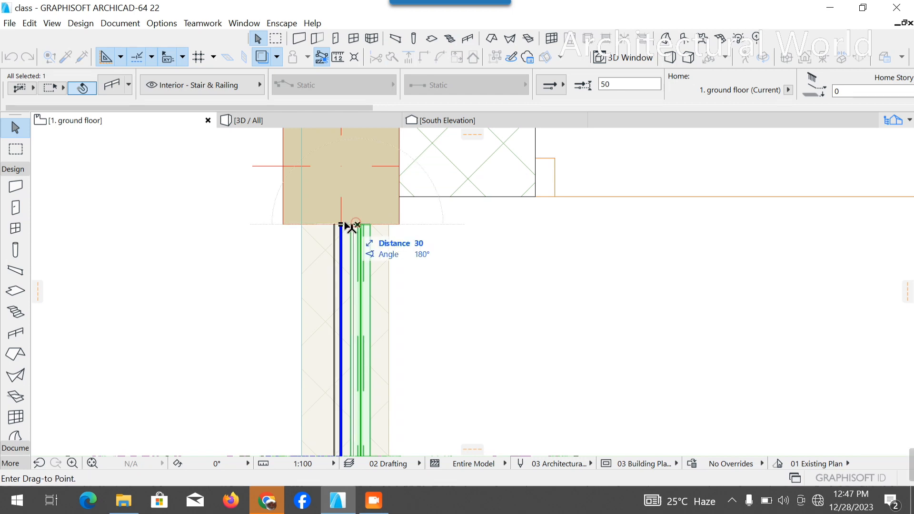
click(341, 224)
key(Escape)
Step: Orbit the 3D model to inspect the new glass railing and the ground floor front between the columns
click(246, 121)
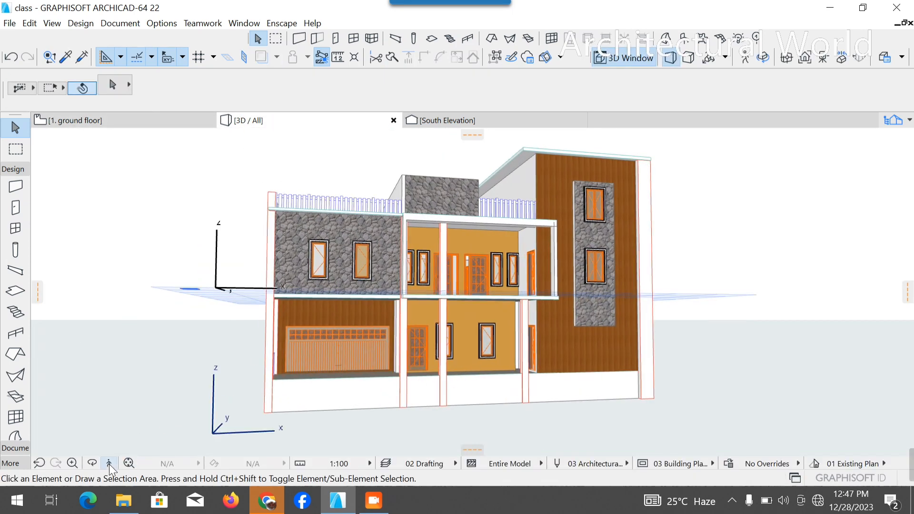
click(93, 463)
drag(141, 417, 175, 412)
scroll(463, 403, up, 3)
scroll(462, 402, up, 2)
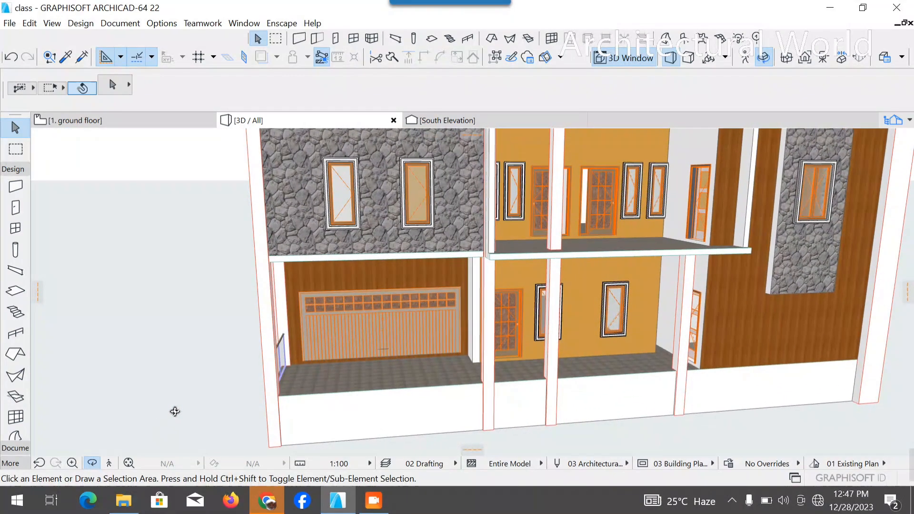
scroll(147, 315, down, 3)
scroll(522, 369, up, 4)
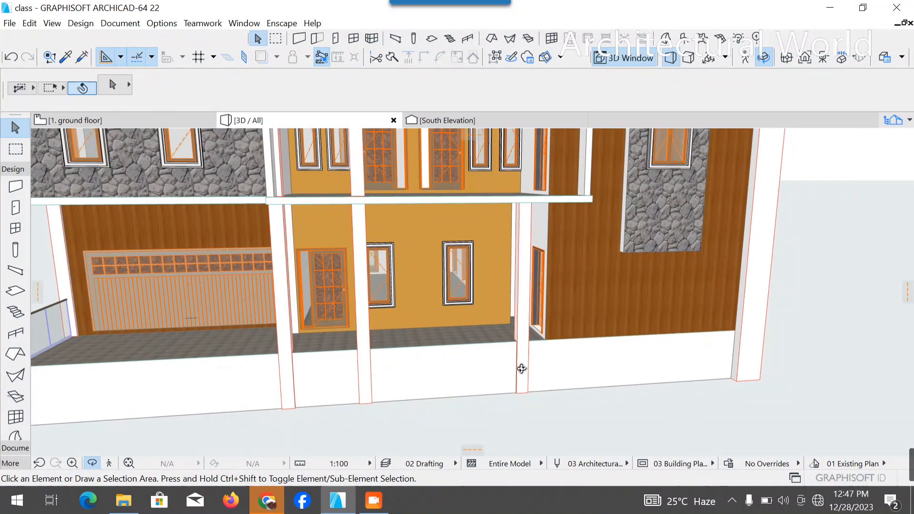
Step: Make a copy of the side glass railing in the ground floor plan, rotated 90° to run parallel to the front edge
click(128, 121)
scroll(269, 294, down, 5)
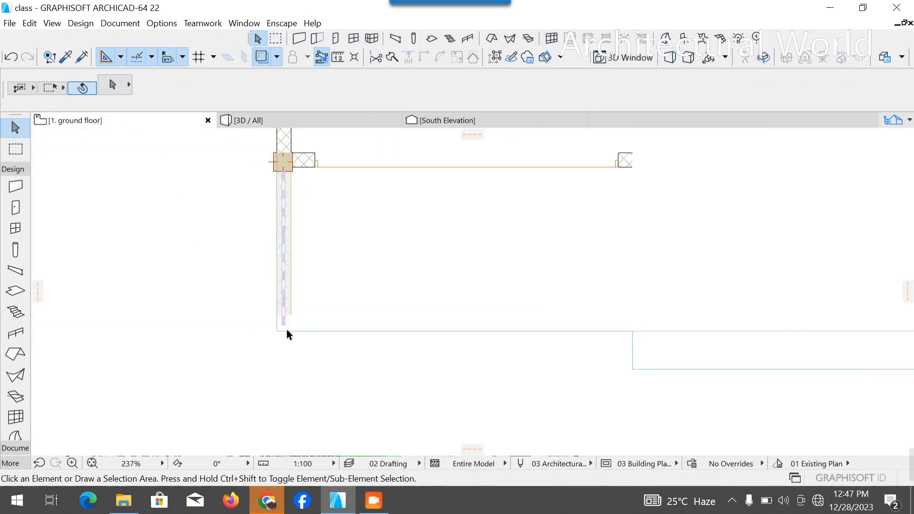
scroll(276, 252, up, 3)
click(278, 236)
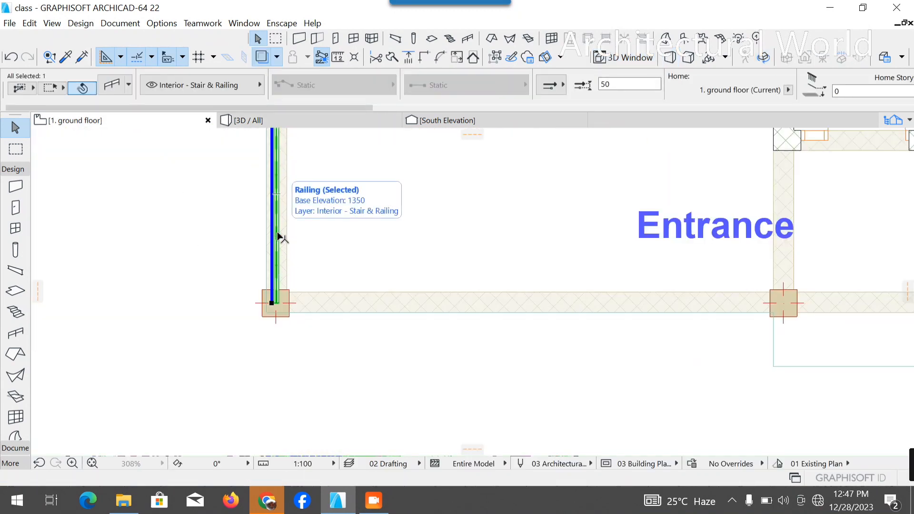
key(ctrl+alt+e)
click(276, 238)
click(277, 400)
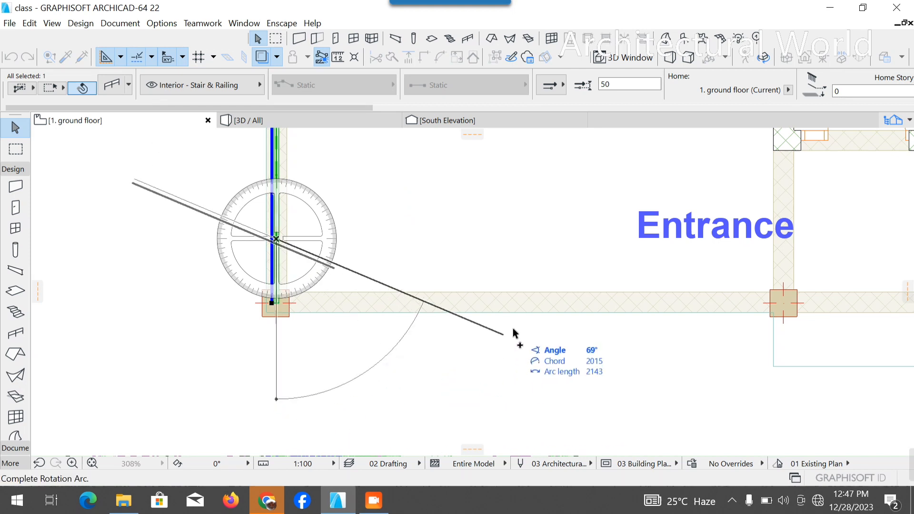
click(556, 238)
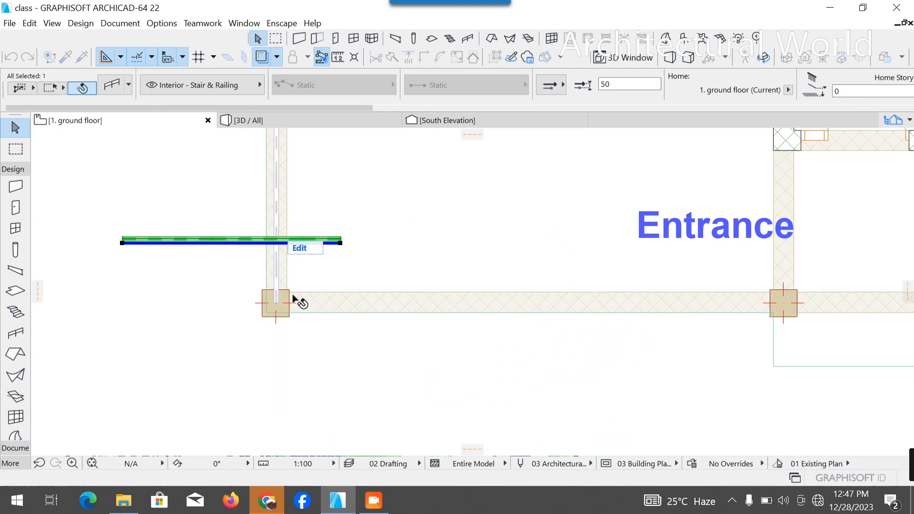
Step: Move the rotated glass railing copy so it starts at the entrance column on the ground floor's front edge
scroll(76, 271, down, 3)
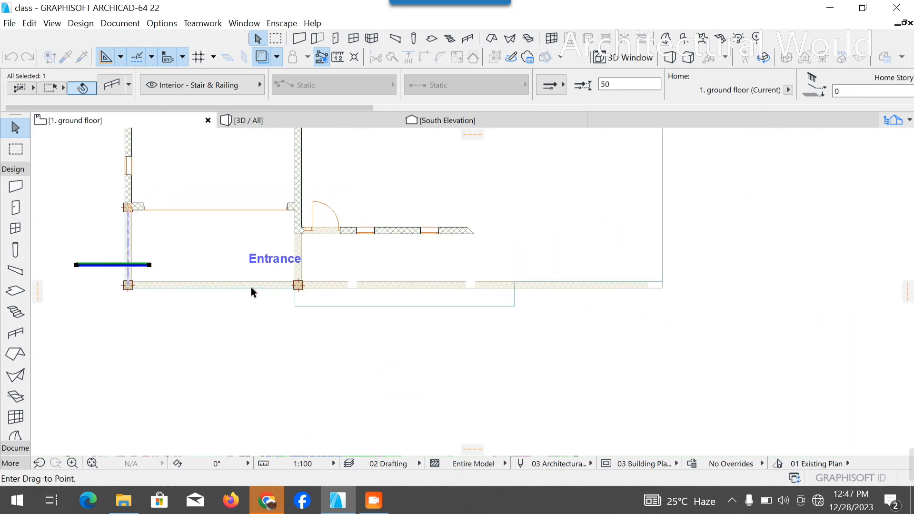
scroll(313, 291, up, 3)
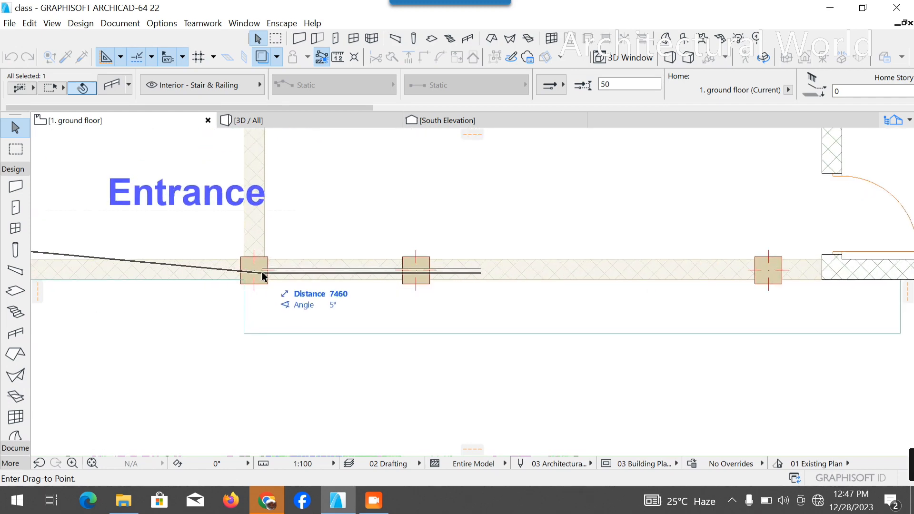
click(261, 271)
Step: Stretch the free end of the front glass railing along the porch edge to a point between the second and third columns
scroll(384, 280, down, 4)
scroll(427, 271, up, 4)
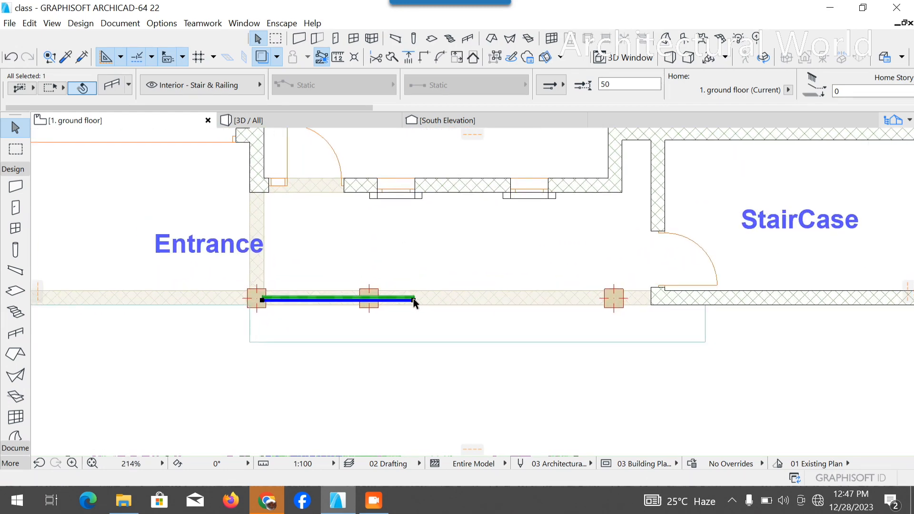
click(414, 300)
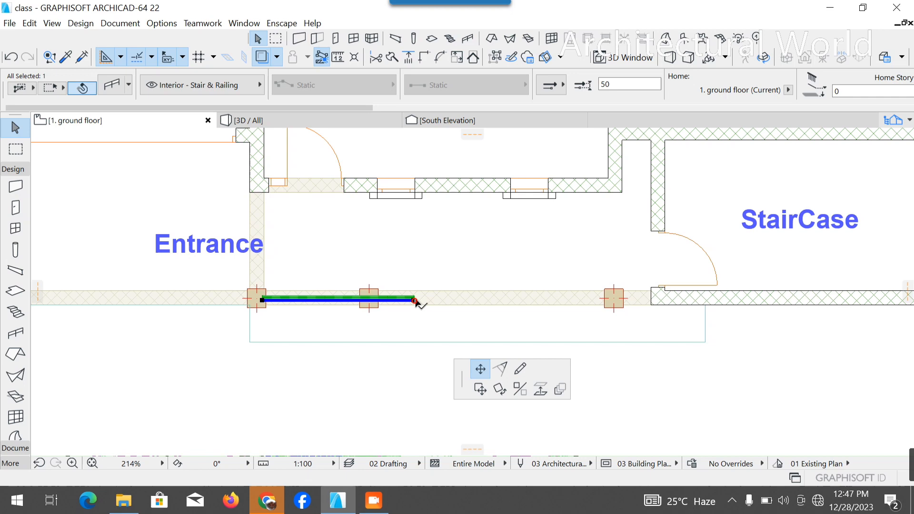
click(519, 300)
key(F3)
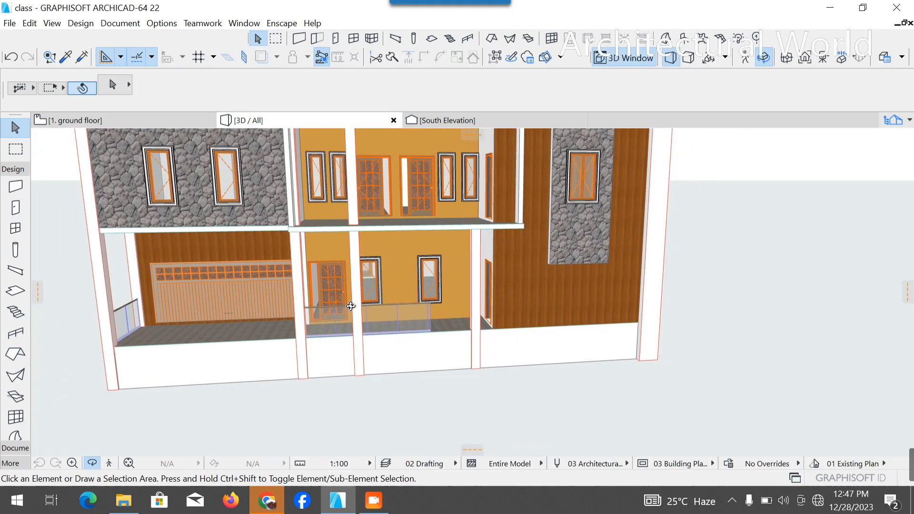
drag(350, 306, 165, 149)
Step: Copy the front glass railing from the ground floor and paste it at its original location on the first floor
click(135, 126)
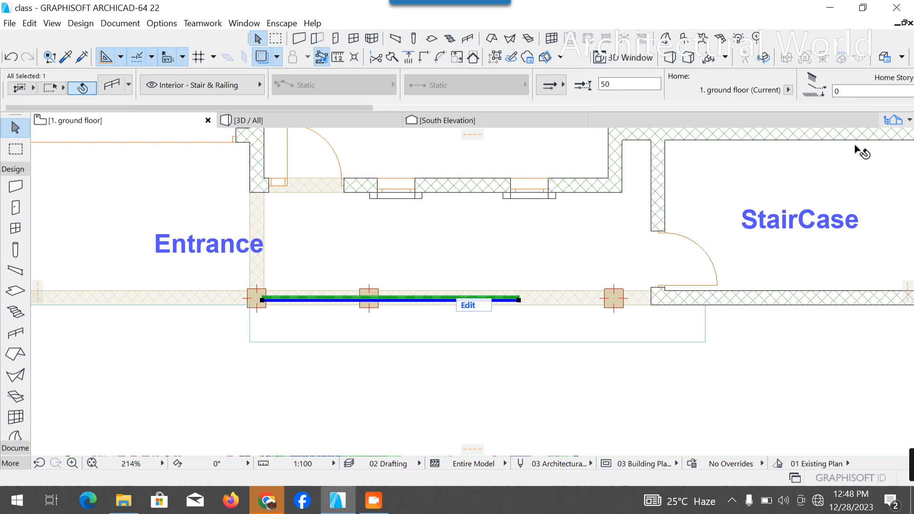
click(900, 123)
double_click(786, 193)
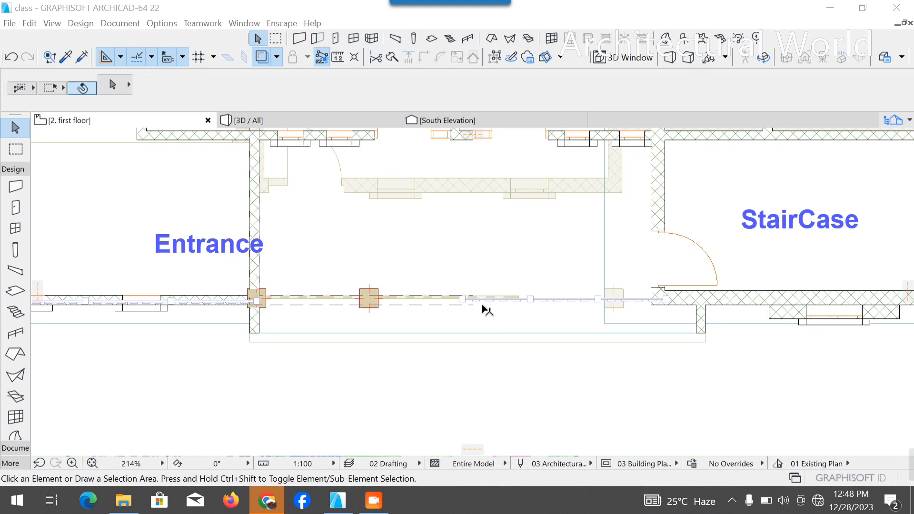
right_click(441, 367)
click(491, 156)
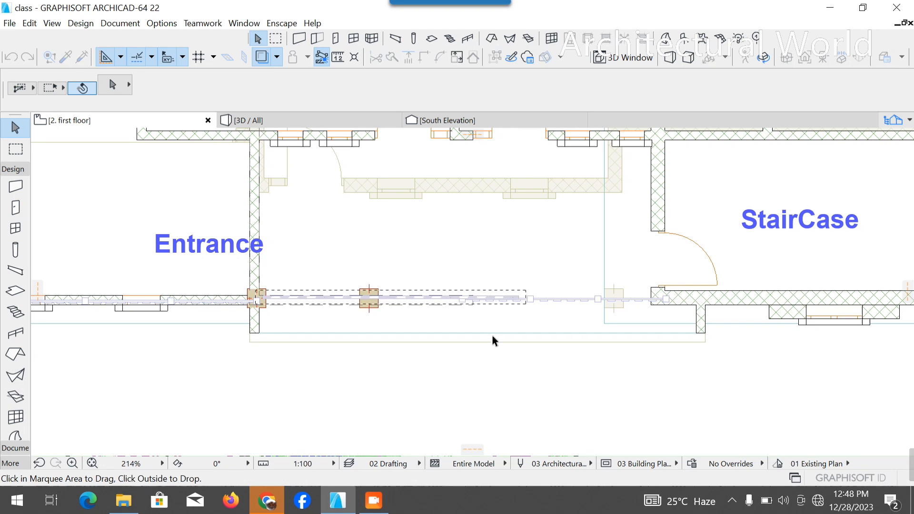
right_click(461, 382)
click(496, 406)
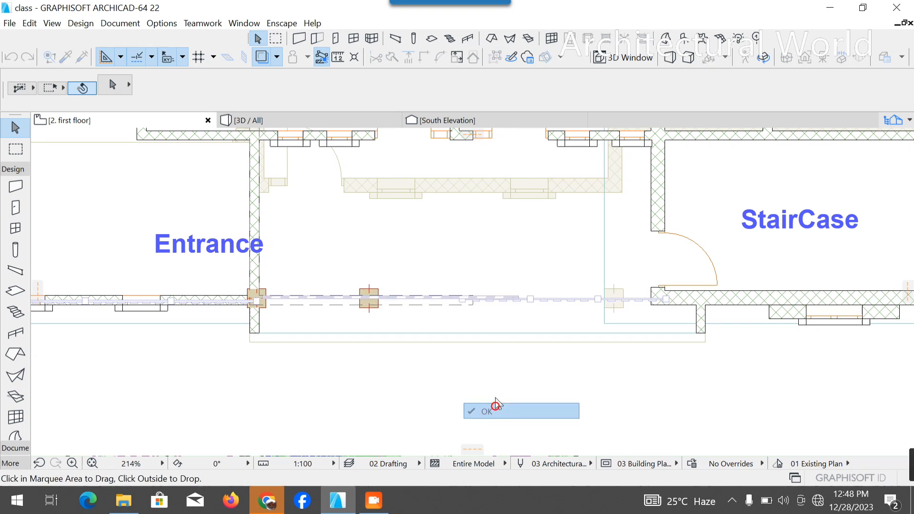
Step: Stretch the end of the first floor glass railing along the balcony line into the staircase wall
scroll(501, 296, up, 5)
scroll(597, 331, up, 4)
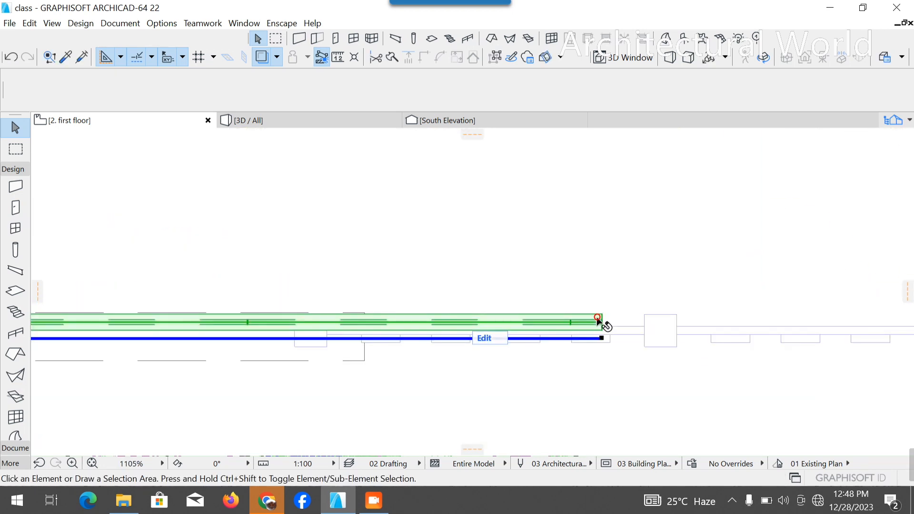
click(597, 322)
click(602, 338)
scroll(516, 312, down, 3)
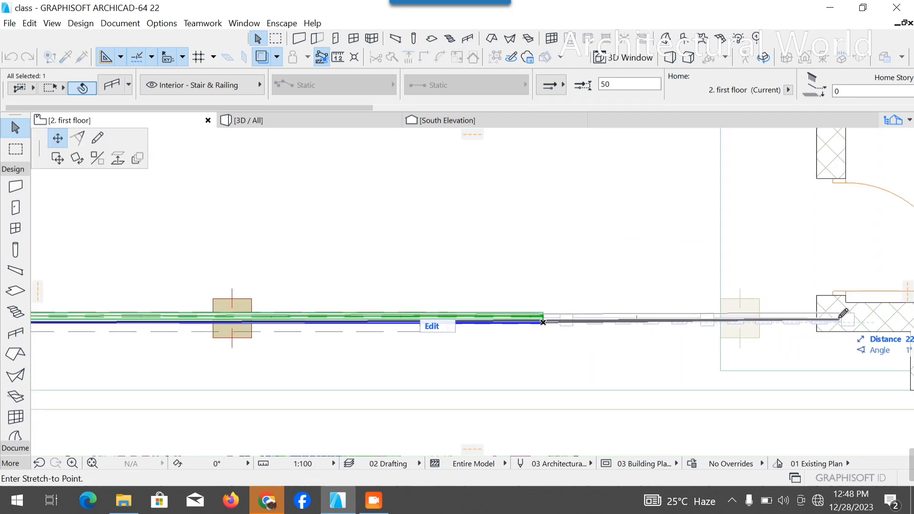
scroll(836, 324, up, 4)
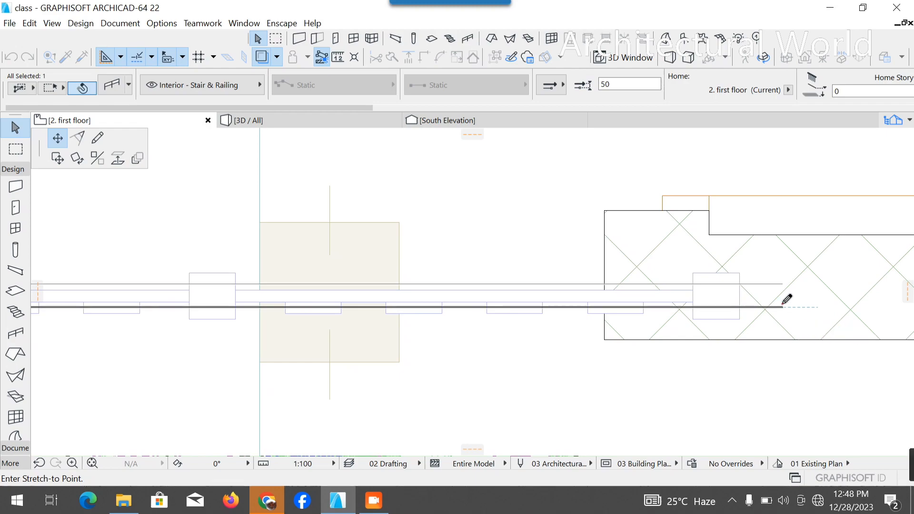
click(782, 306)
key(Escape)
Step: Inspect the balcony and porch glass railings and the whole front facade in the 3D model
click(279, 114)
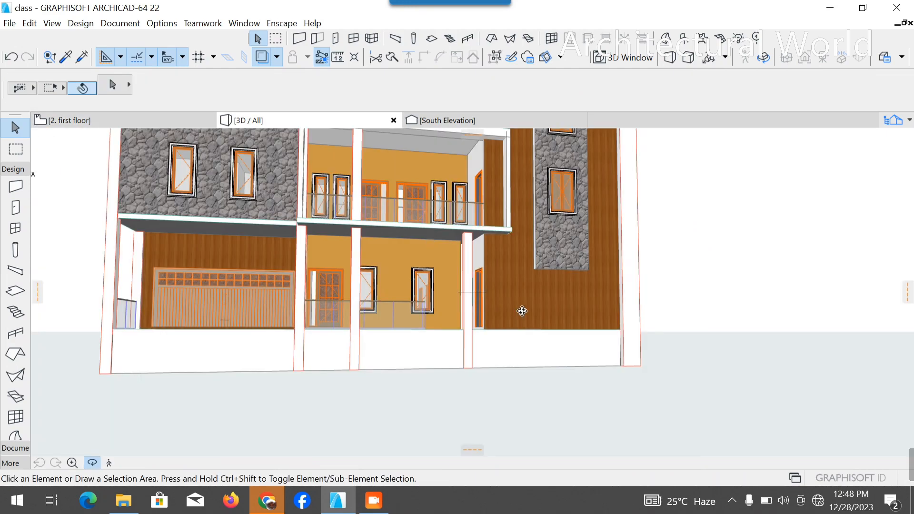
scroll(522, 311, down, 2)
scroll(490, 276, up, 3)
drag(483, 278, 155, 353)
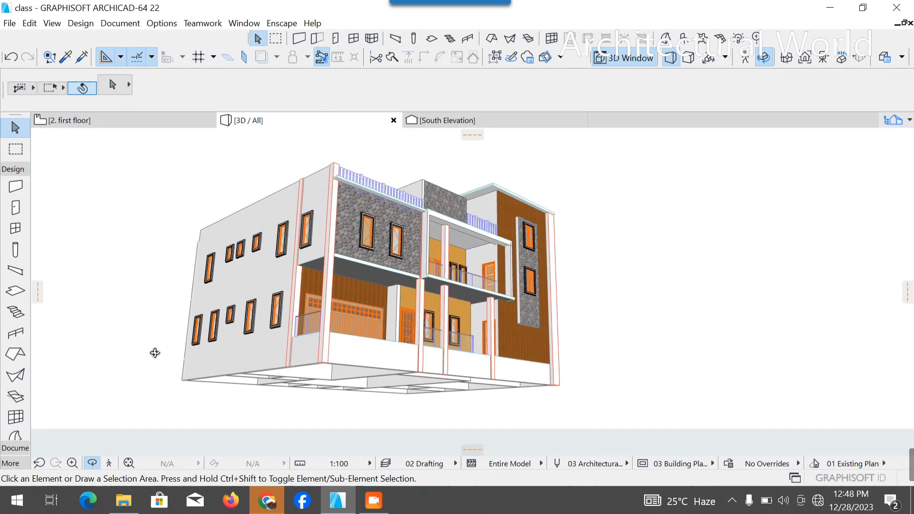
middle_drag(435, 337, 555, 385)
drag(604, 404, 105, 142)
Step: Save the project
click(2, 10)
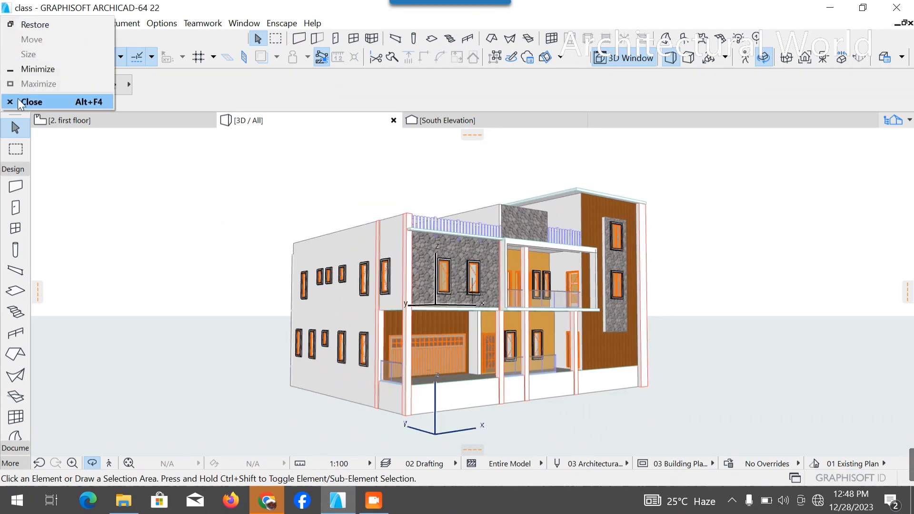
click(5, 9)
click(10, 23)
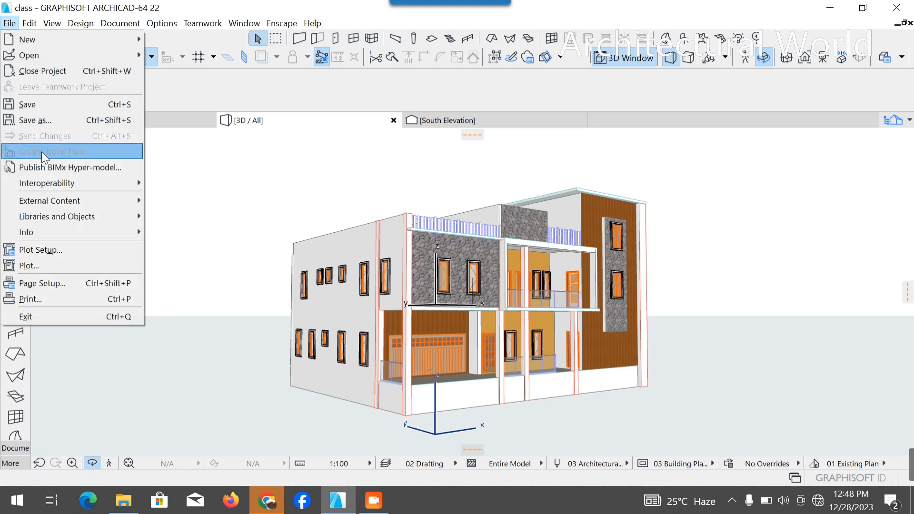
click(35, 104)
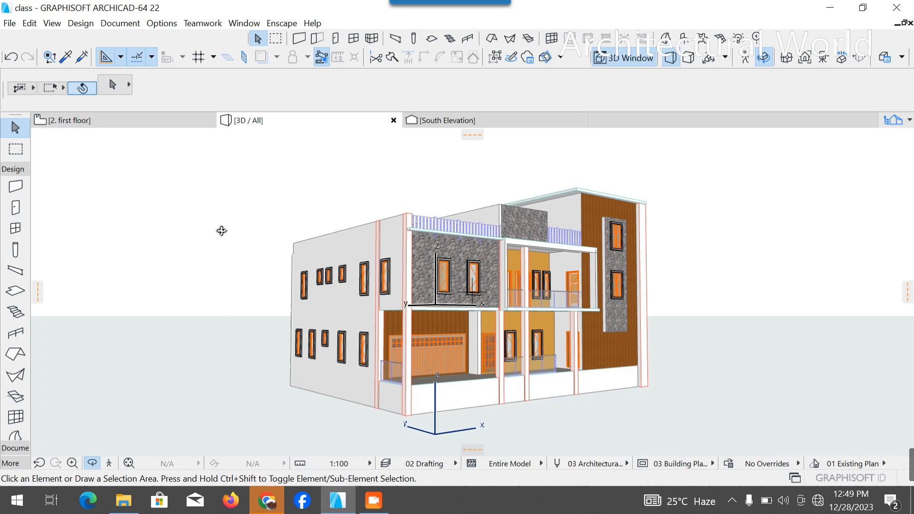
Step: Offset the inner side edge of the staircase block's roof slab outward to the end of the adjoining rear wall
scroll(665, 214, up, 2)
drag(688, 227, 546, 160)
scroll(543, 167, up, 3)
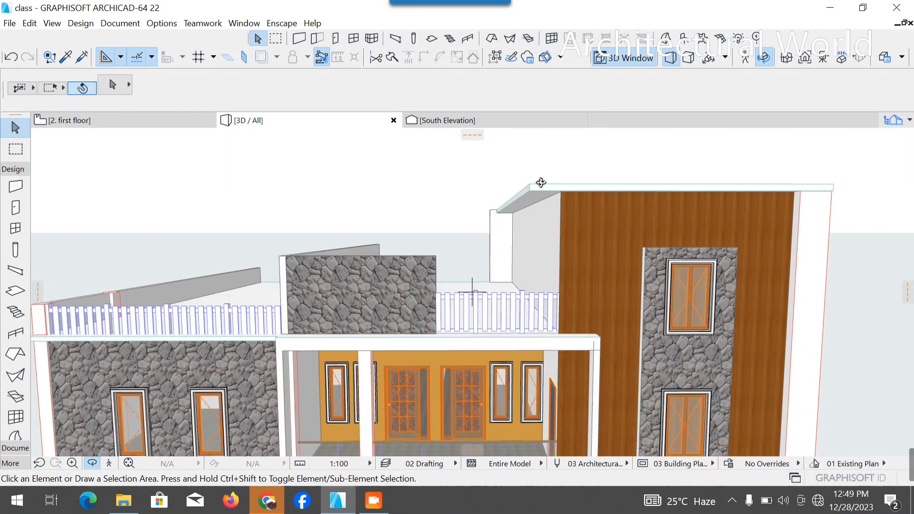
click(541, 196)
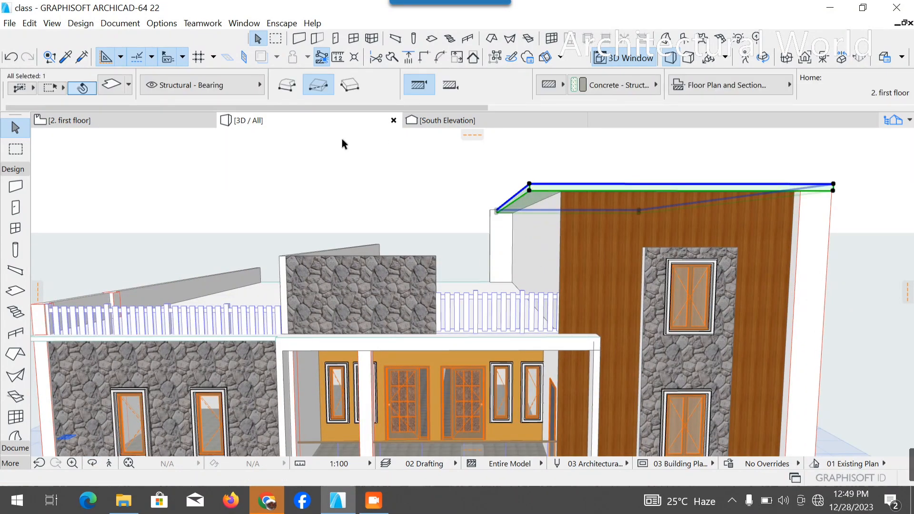
click(156, 126)
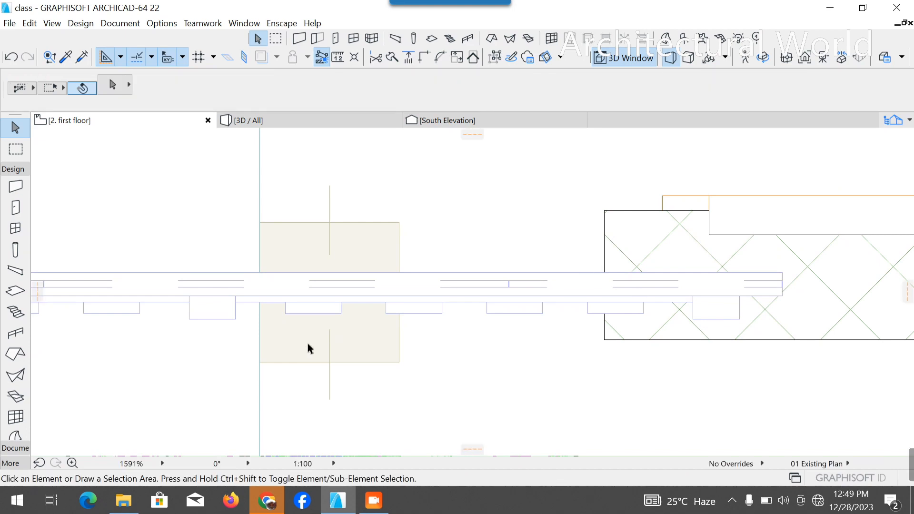
scroll(524, 326, down, 10)
scroll(296, 241, up, 5)
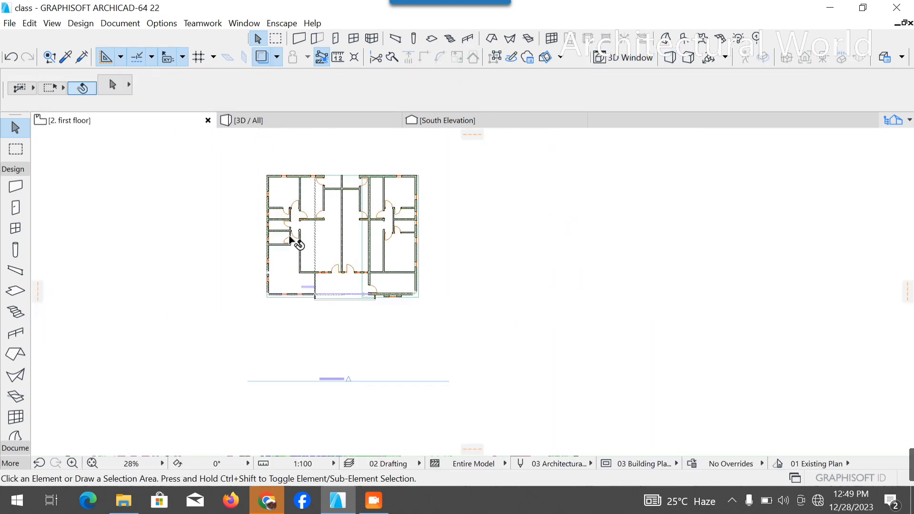
click(439, 267)
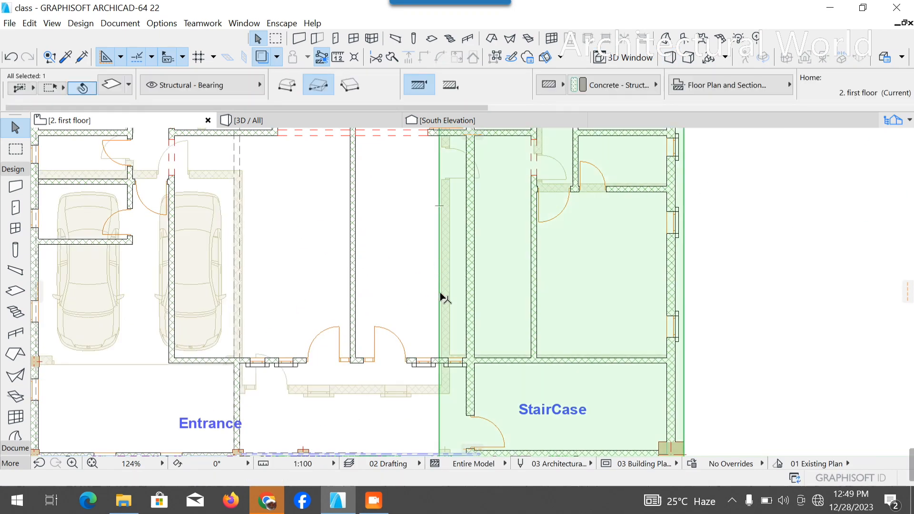
scroll(441, 264, down, 6)
scroll(443, 439, up, 11)
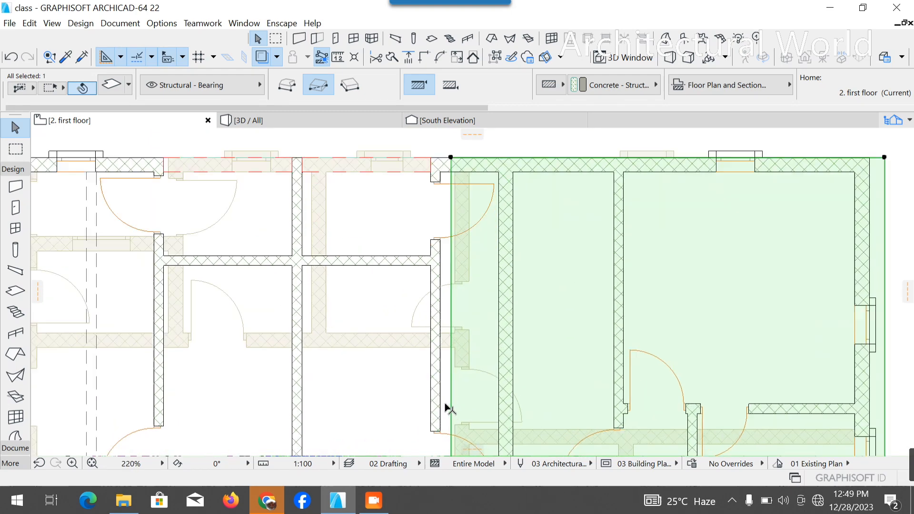
click(493, 291)
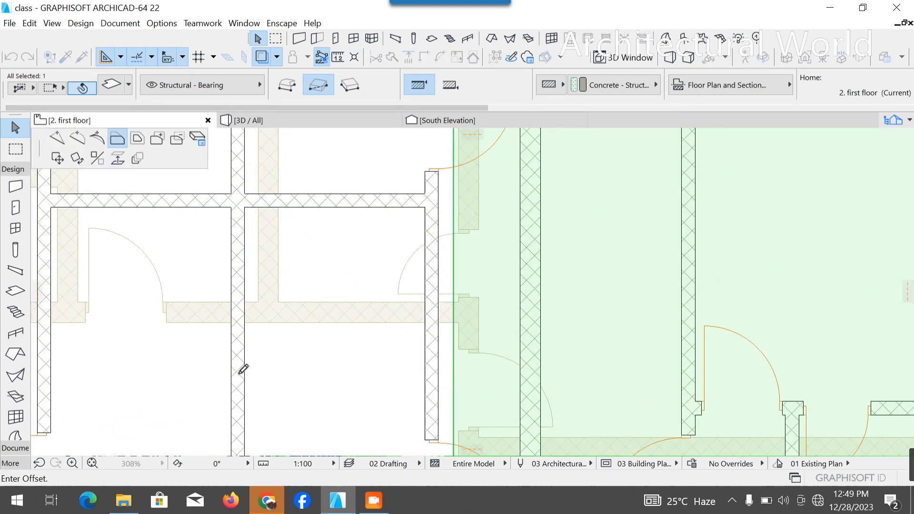
scroll(332, 233, down, 5)
scroll(286, 318, up, 8)
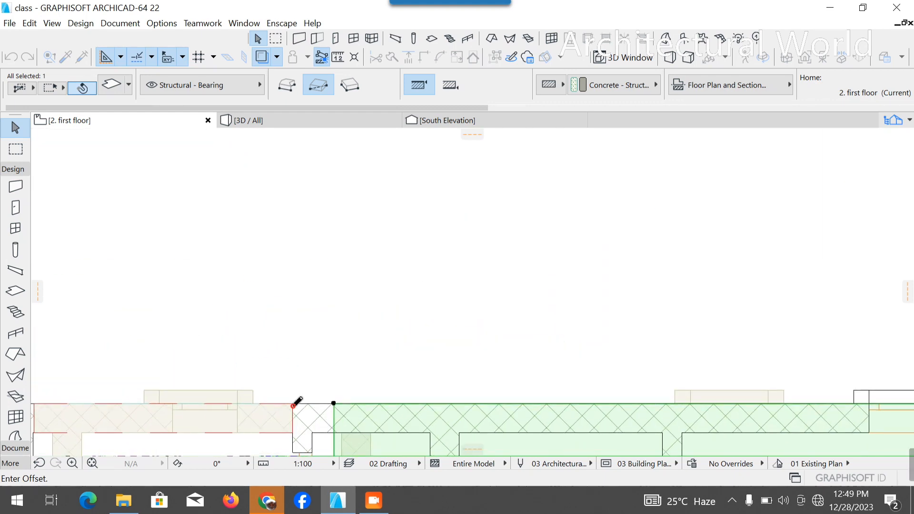
click(282, 121)
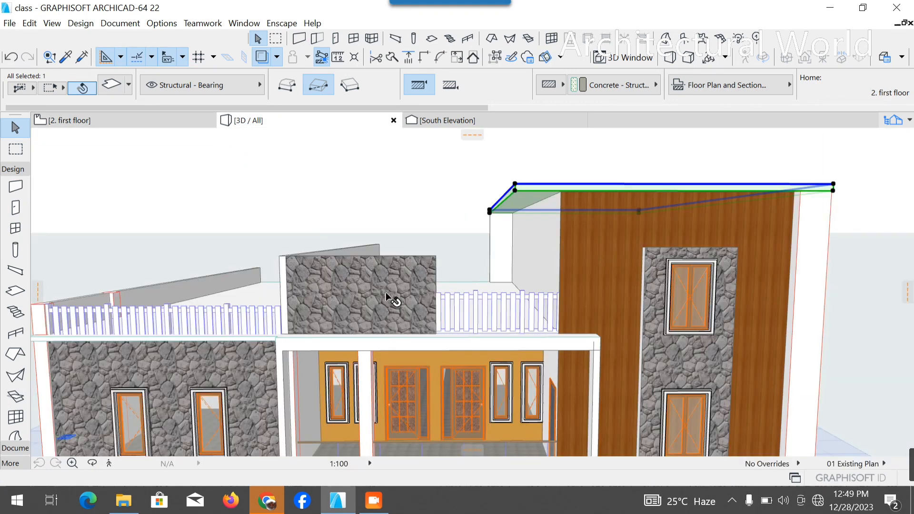
key(Escape)
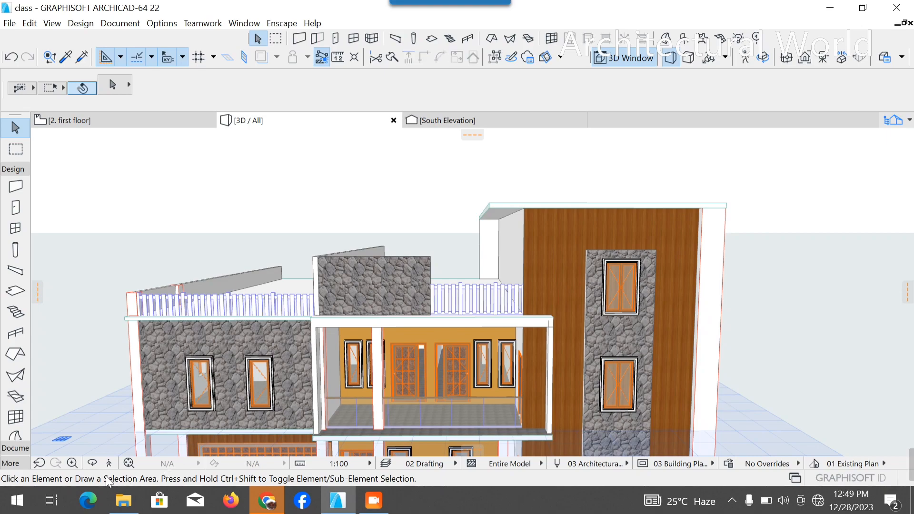
Step: Offset the front edge of the staircase block's roof slab outward to line up with the balcony's outer front line
click(92, 463)
drag(354, 364, 335, 377)
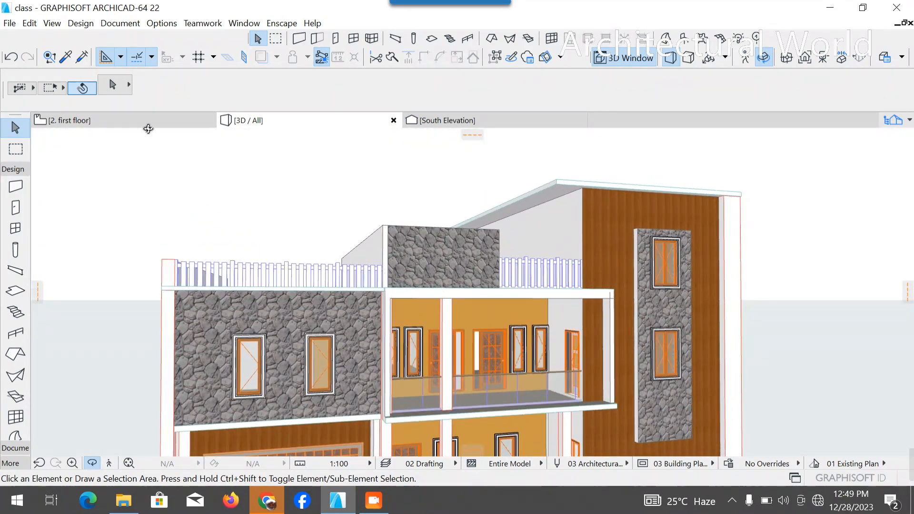
click(105, 122)
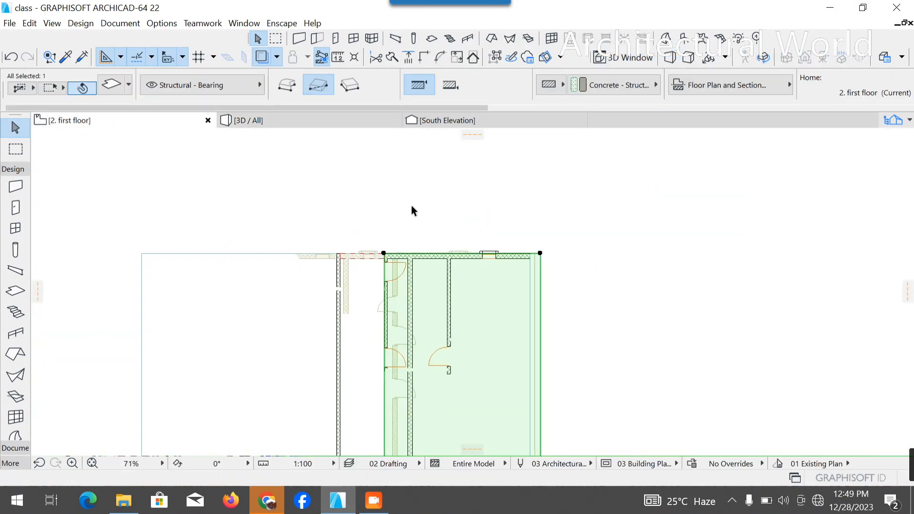
scroll(414, 233, down, 7)
scroll(448, 369, up, 12)
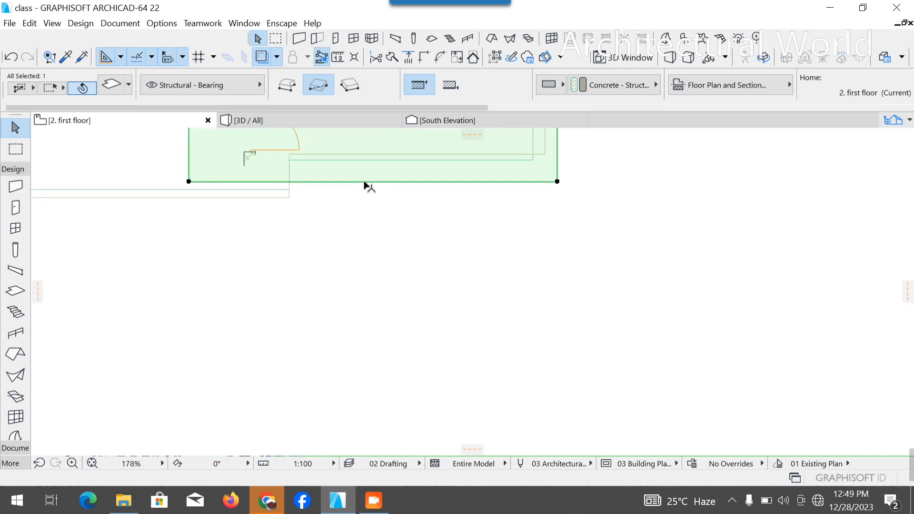
click(354, 182)
click(478, 272)
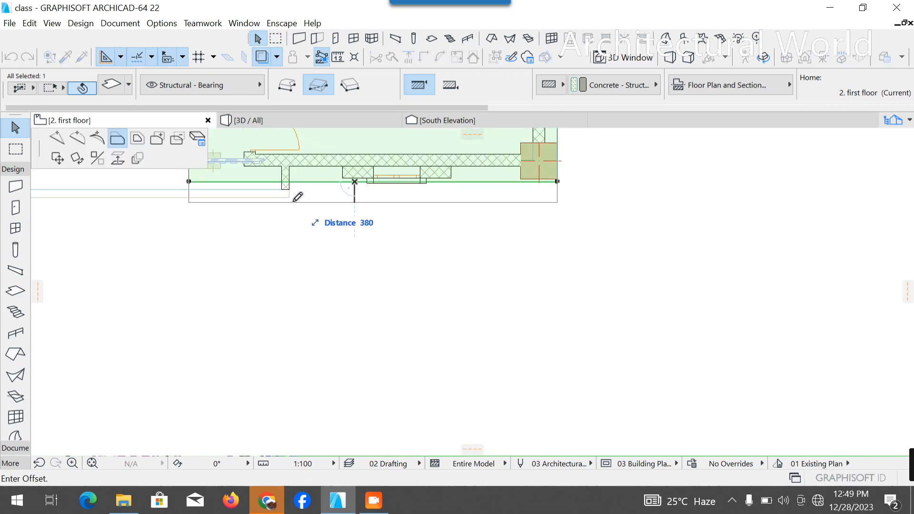
click(286, 194)
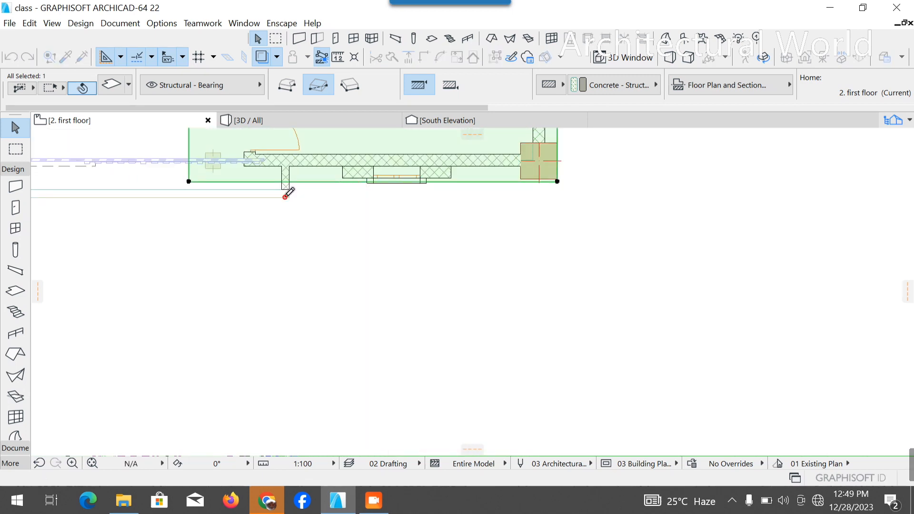
Step: Orbit the 3D model to examine the extended roof slab and the railings on the front and side of the building
click(257, 116)
shift+middle_drag(571, 328, 704, 290)
scroll(704, 286, down, 6)
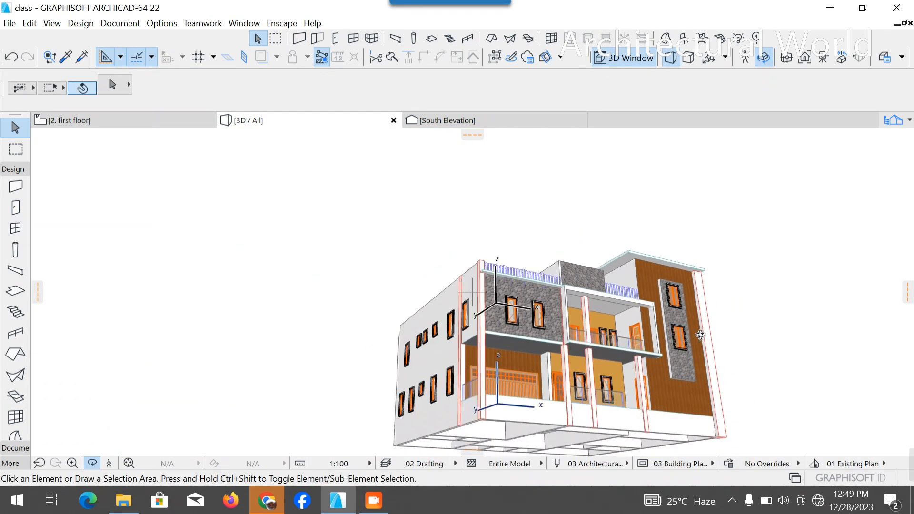
scroll(700, 335, up, 1)
scroll(700, 336, up, 4)
shift+middle_drag(767, 290, 645, 280)
shift+middle_drag(666, 362, 634, 379)
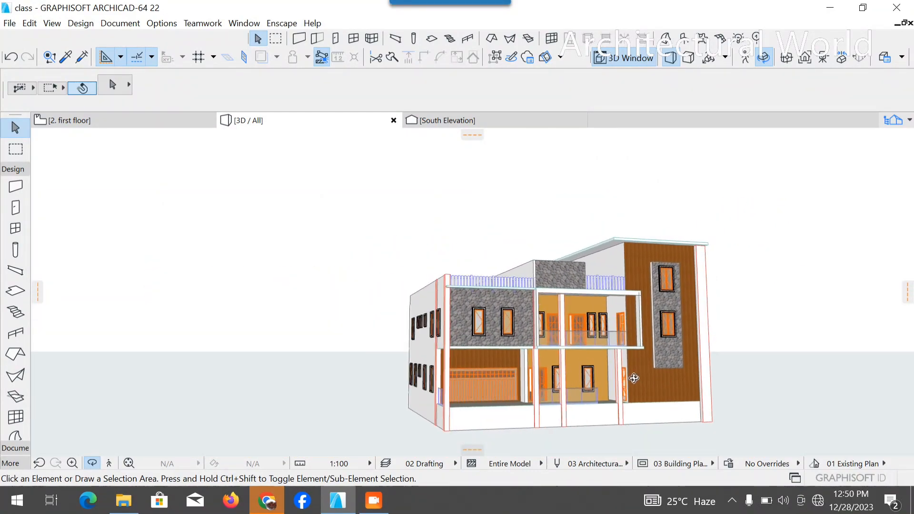
shift+middle_drag(674, 427, 668, 418)
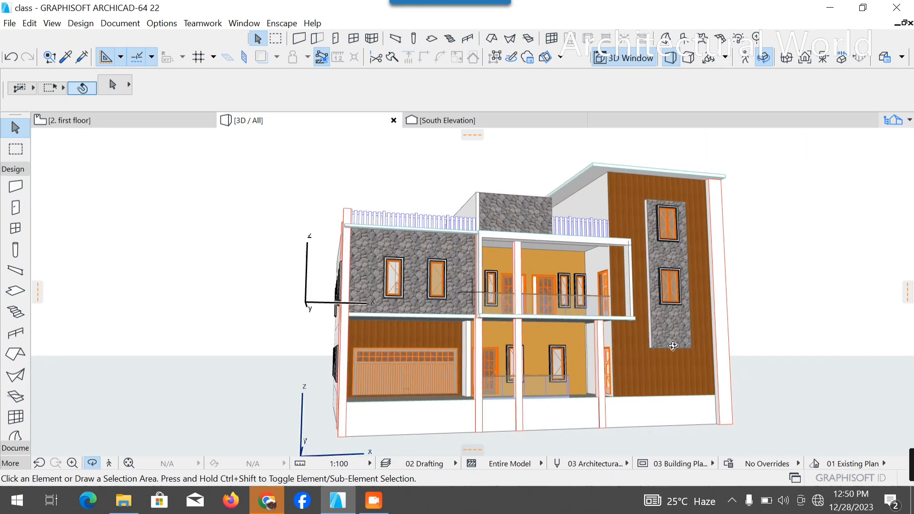
mouse_move(673, 346)
shift+middle_down()
mouse_move(611, 345)
mouse_move(671, 349)
shift+middle_up()
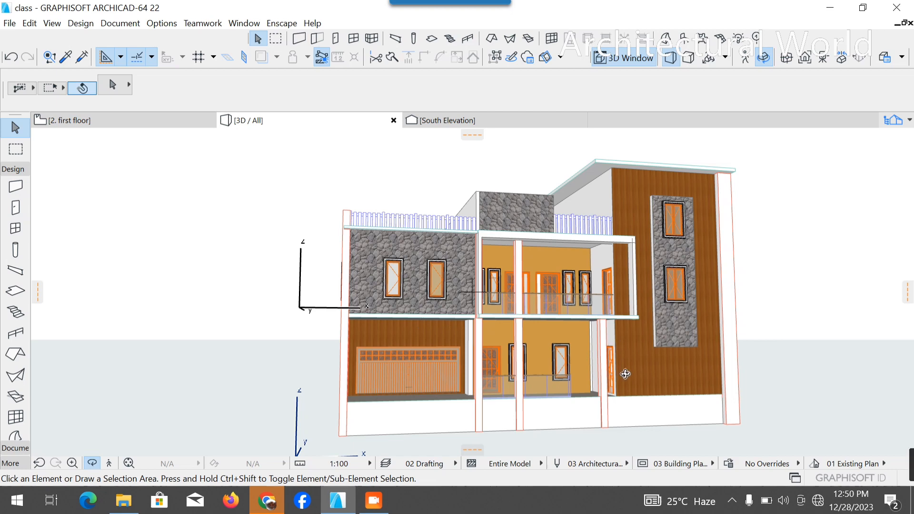
drag(411, 350, 392, 330)
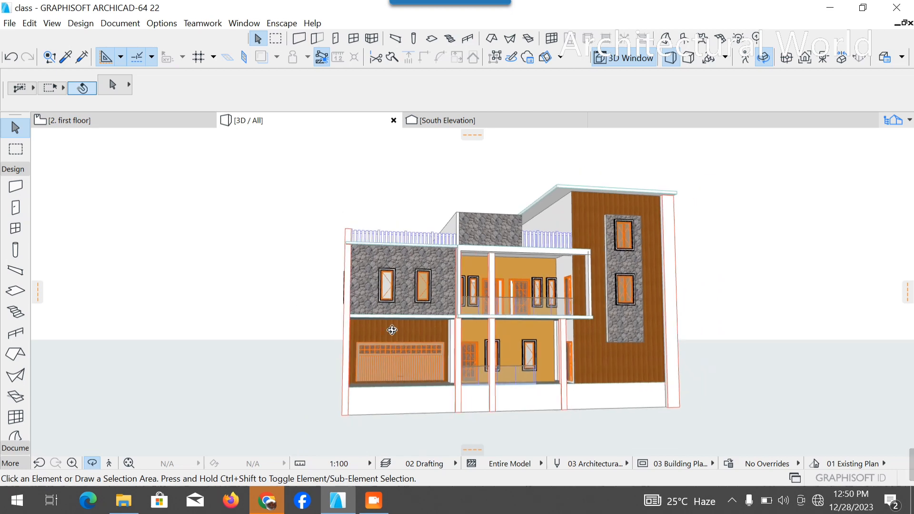
drag(503, 355, 661, 362)
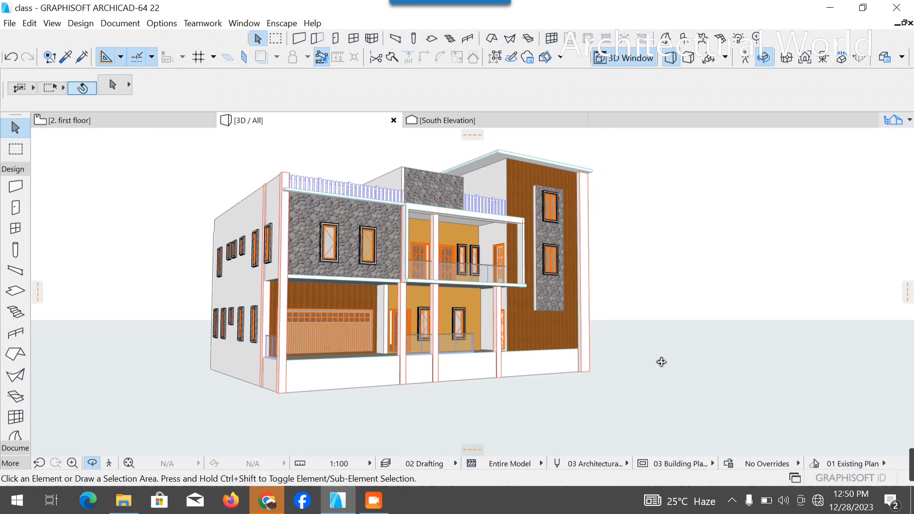
scroll(661, 362, down, 2)
Step: Open the floor plan of the 0. dpc story and show the whole building outline
click(88, 123)
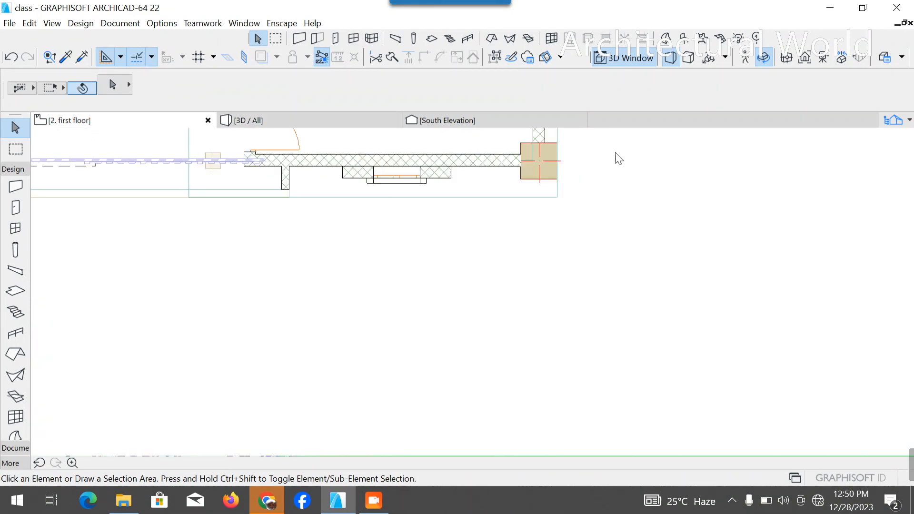
click(900, 122)
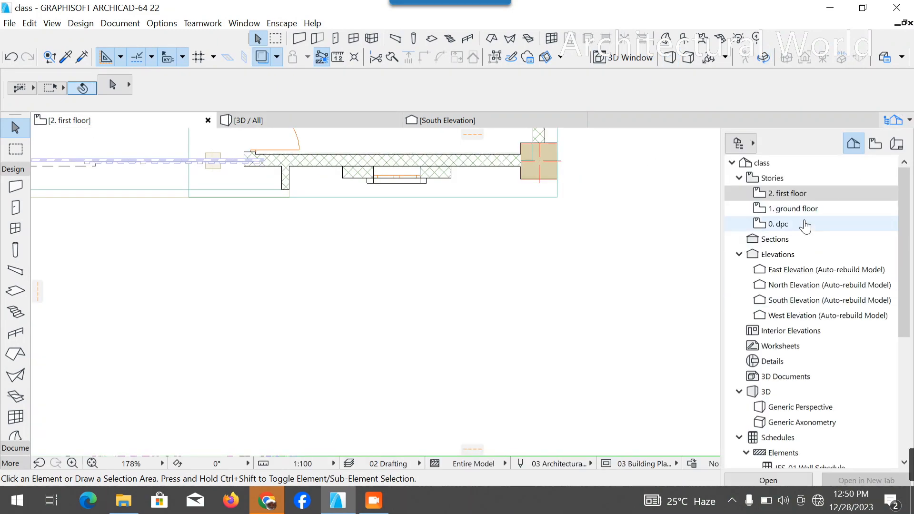
double_click(792, 224)
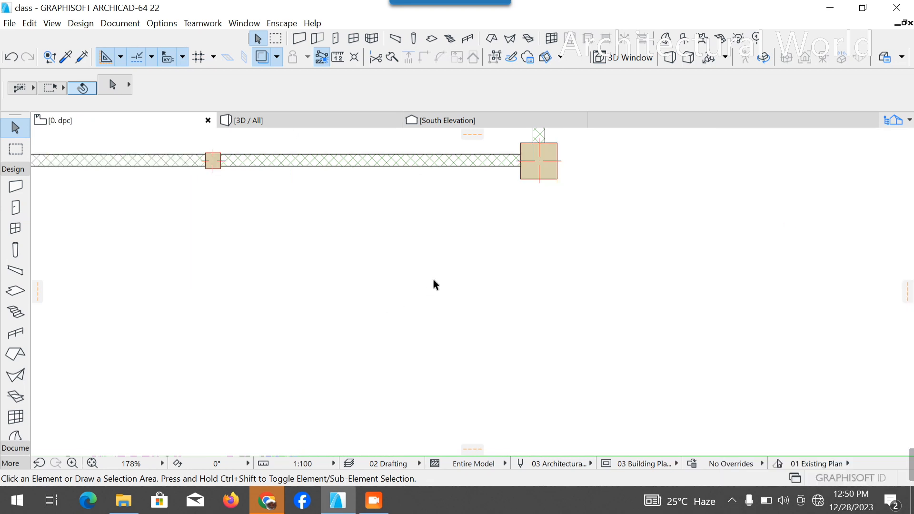
scroll(436, 290, down, 5)
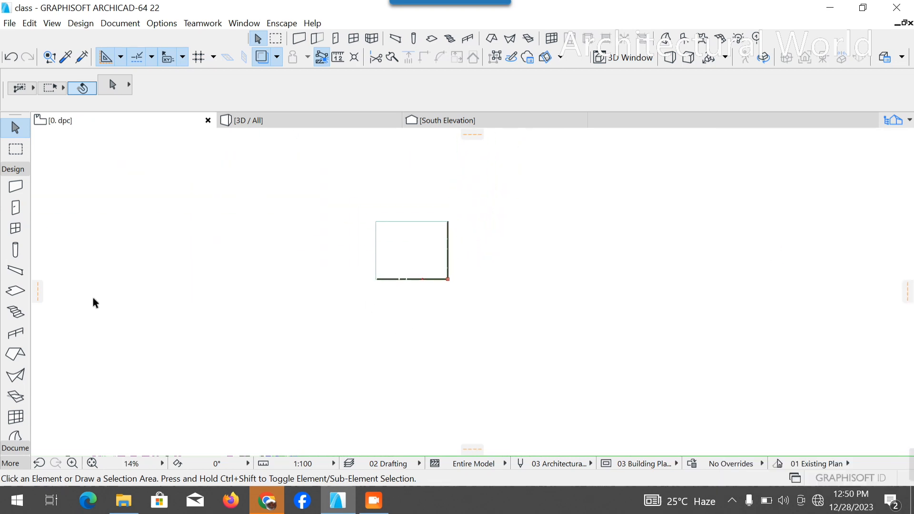
Step: Set the default slab thickness to 150 and its elevation above the 0. dpc story to 1350
click(16, 292)
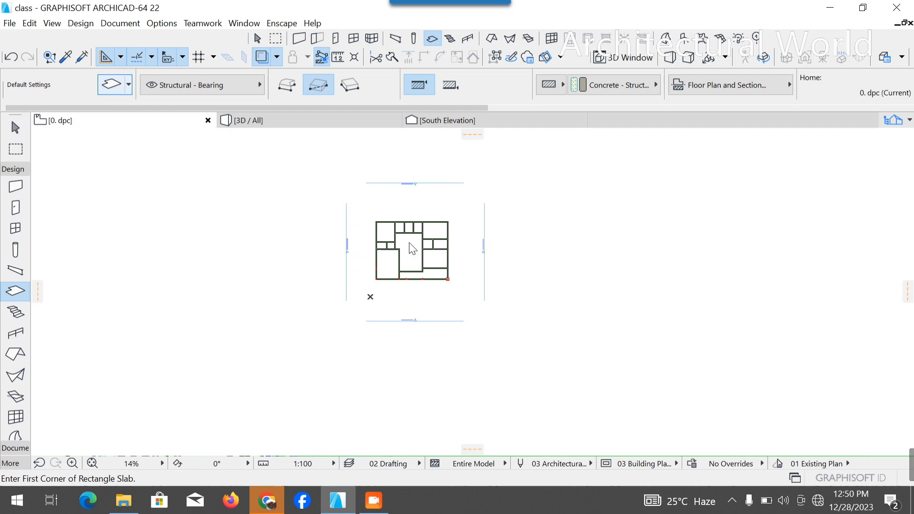
key(ctrl+t)
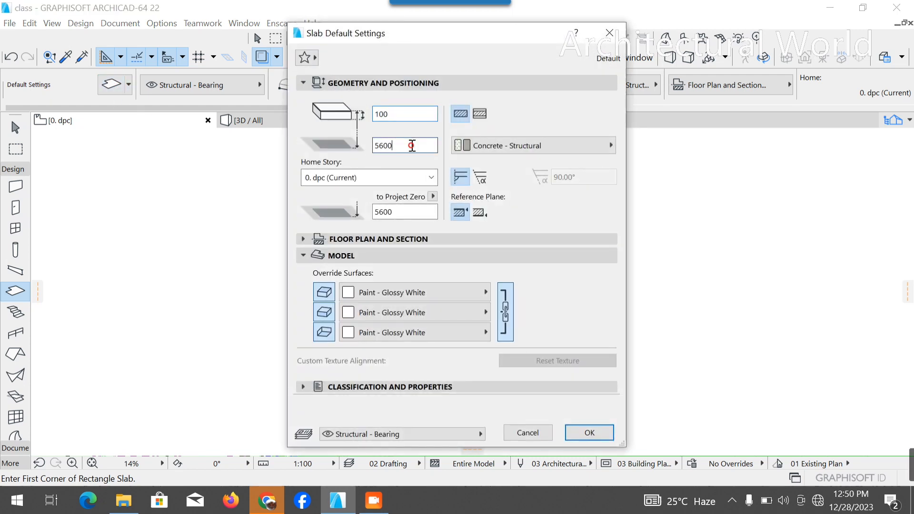
key(BackSpace)
key(BackSpace)
key(BackSpace)
key(BackSpace)
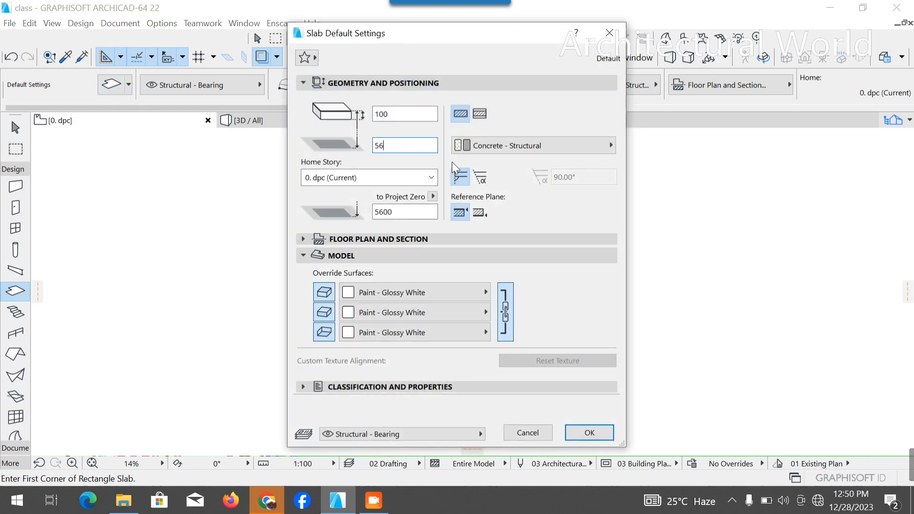
text(1350)
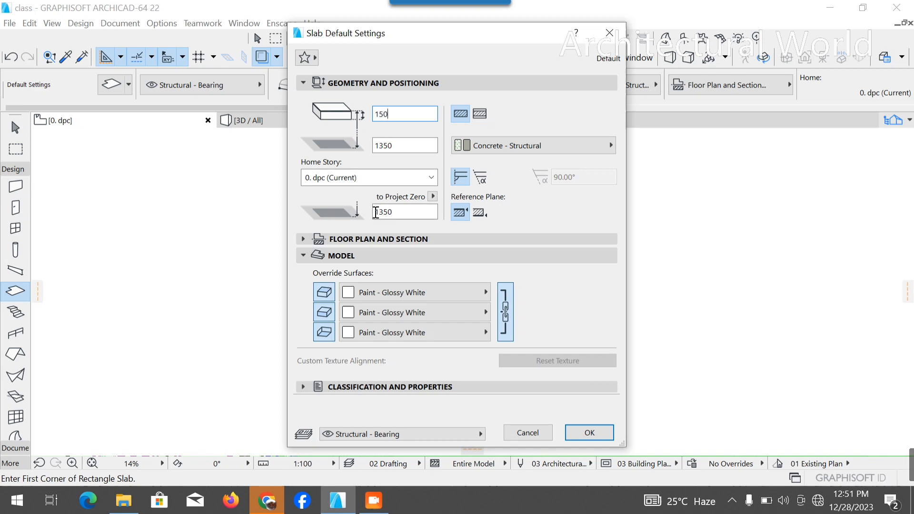
Step: Override all surfaces of the default slab with Concrete - 04 and accept the settings
click(391, 293)
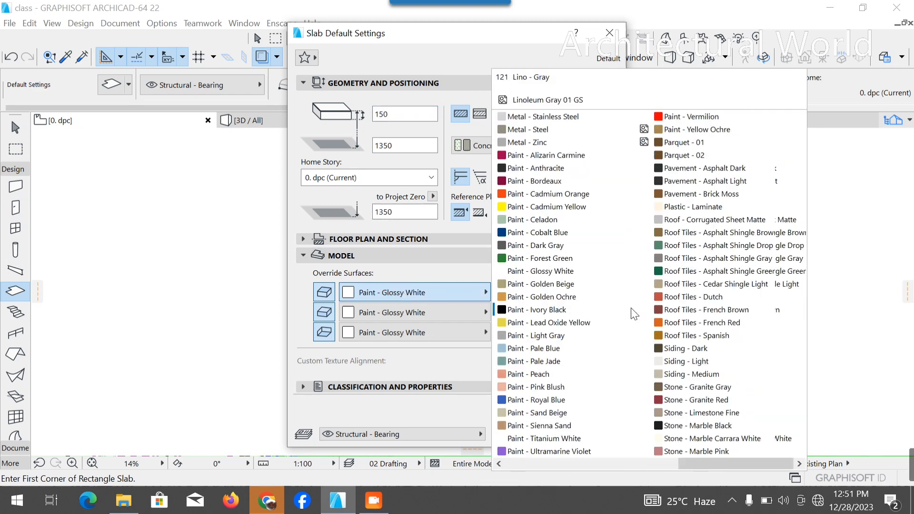
scroll(623, 300, up, 5)
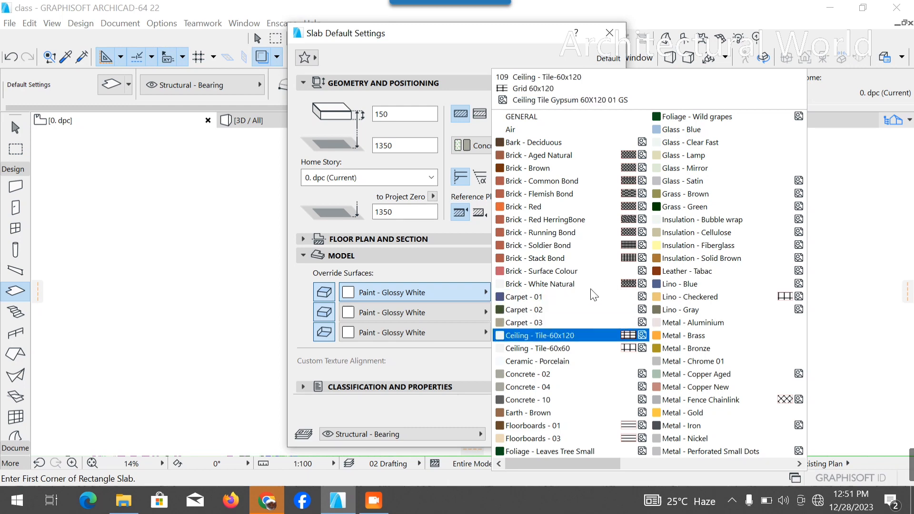
scroll(591, 289, down, 3)
click(543, 386)
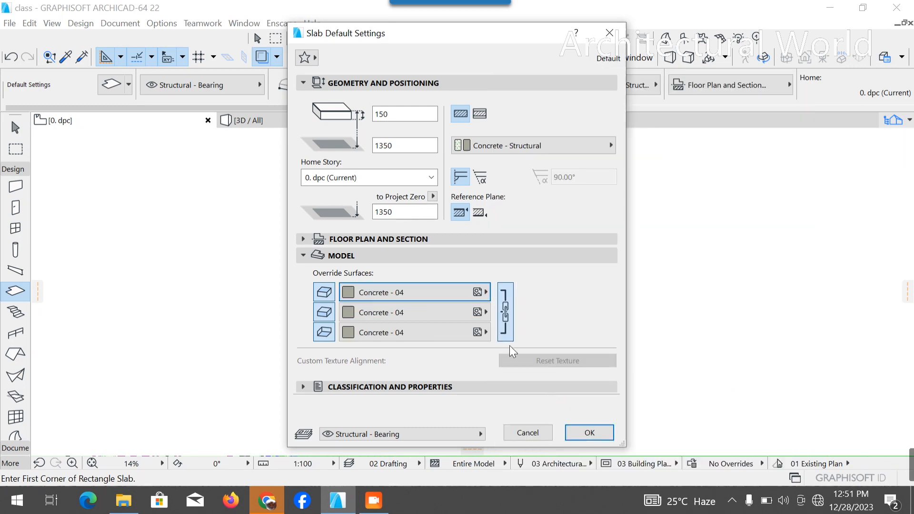
click(590, 433)
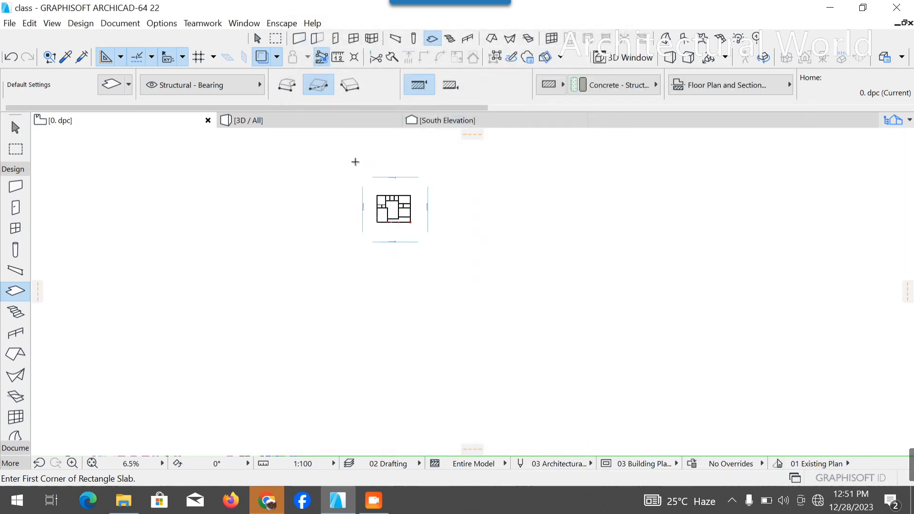
Step: Draw a large rectangular ground slab surrounding the whole building and show it in the 3D view
scroll(355, 162, down, 1)
scroll(308, 378, down, 7)
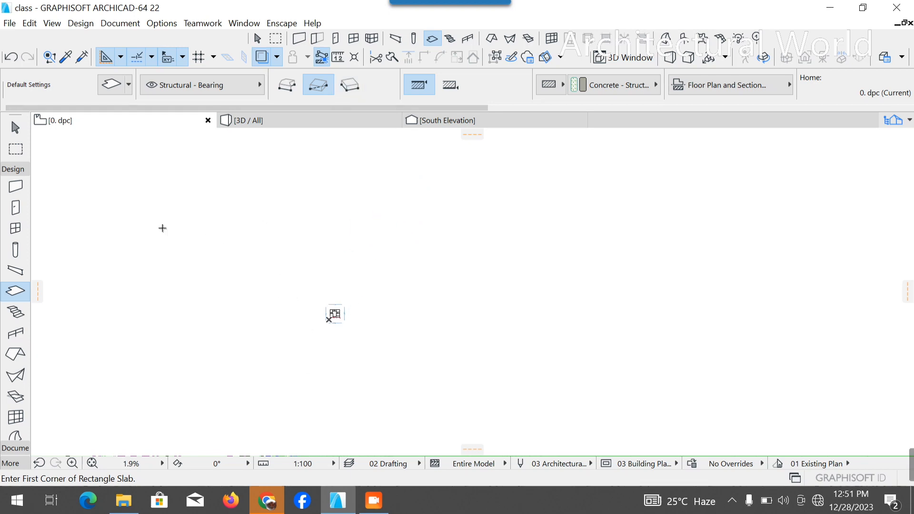
click(162, 227)
click(569, 463)
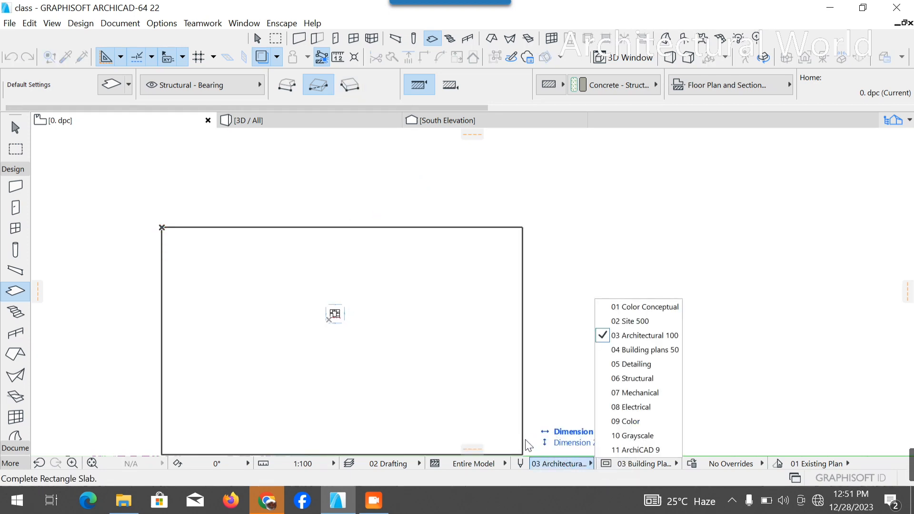
click(526, 439)
click(512, 440)
key(Escape)
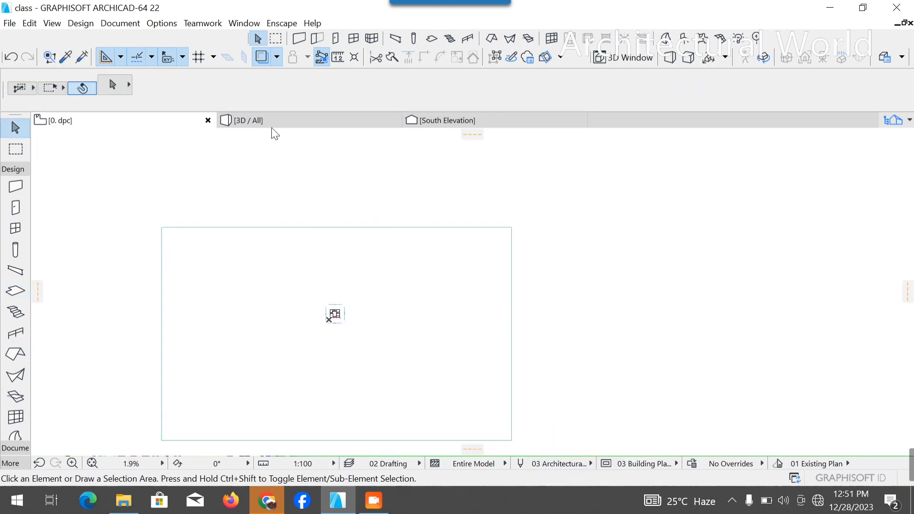
click(272, 124)
scroll(492, 375, up, 5)
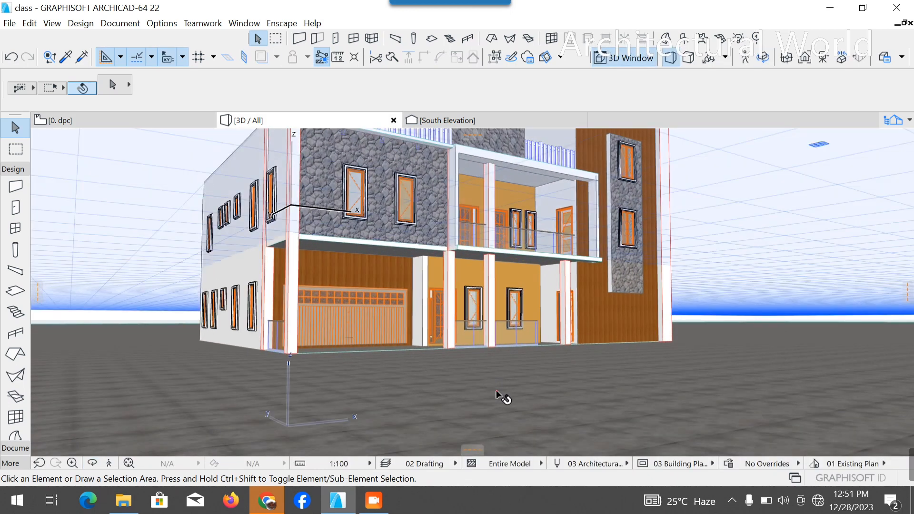
Step: Set the elevation of the large ground slab around the house to 1150
click(504, 397)
scroll(520, 102, right, 3)
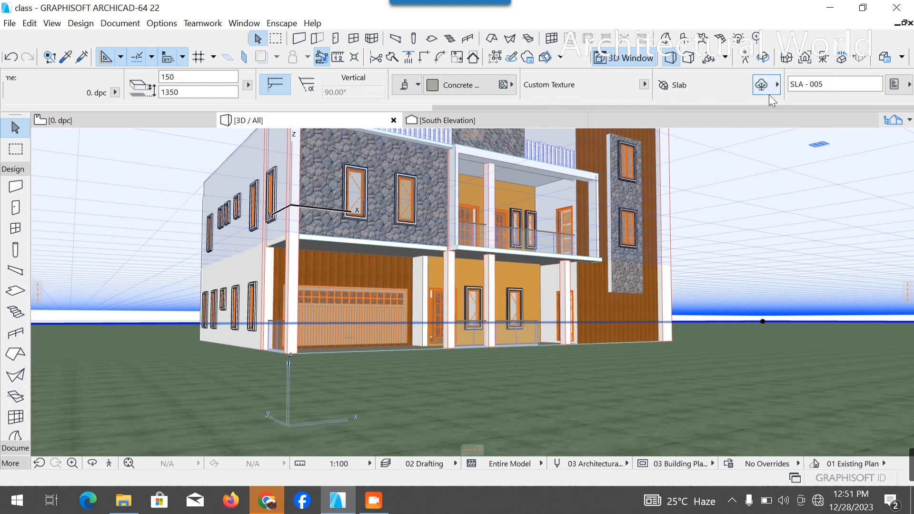
click(170, 92)
key(BackSpace)
text(1)
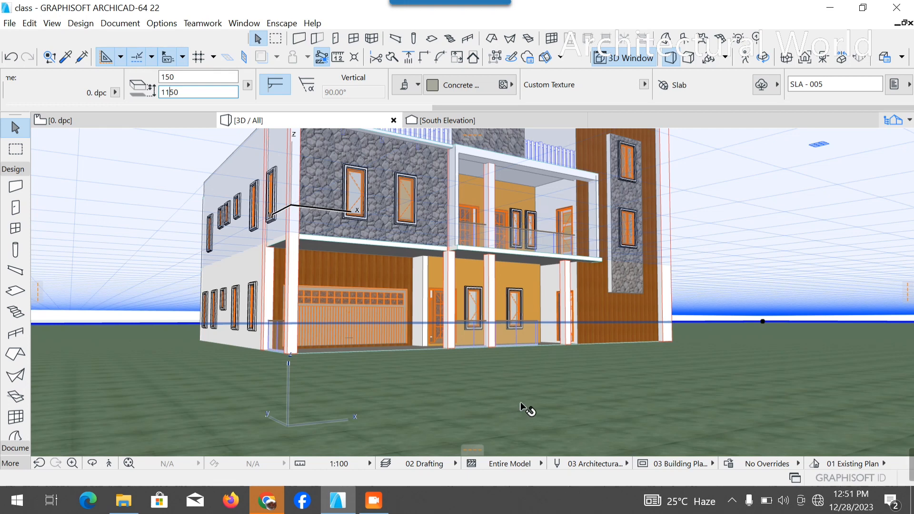
key(Return)
click(435, 356)
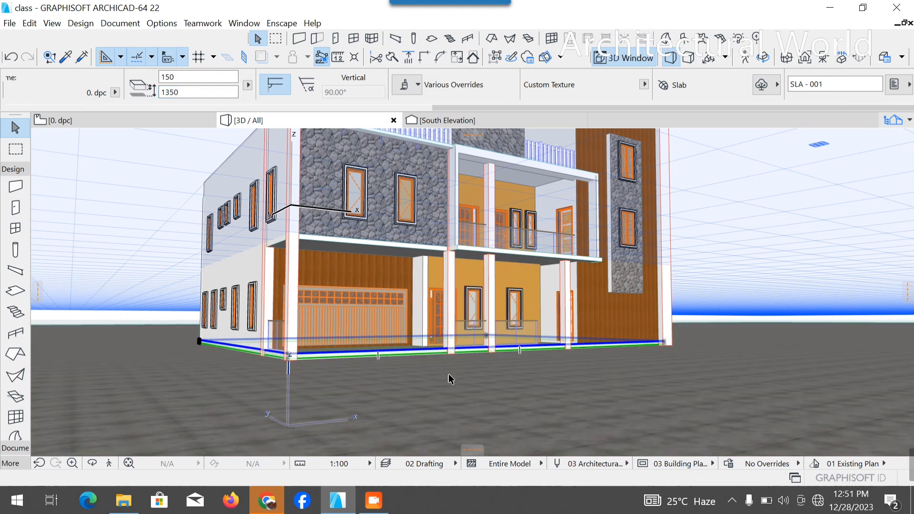
Step: Lower the large ground slab around the house to an elevation of 800 and deselect it
scroll(542, 343, down, 5)
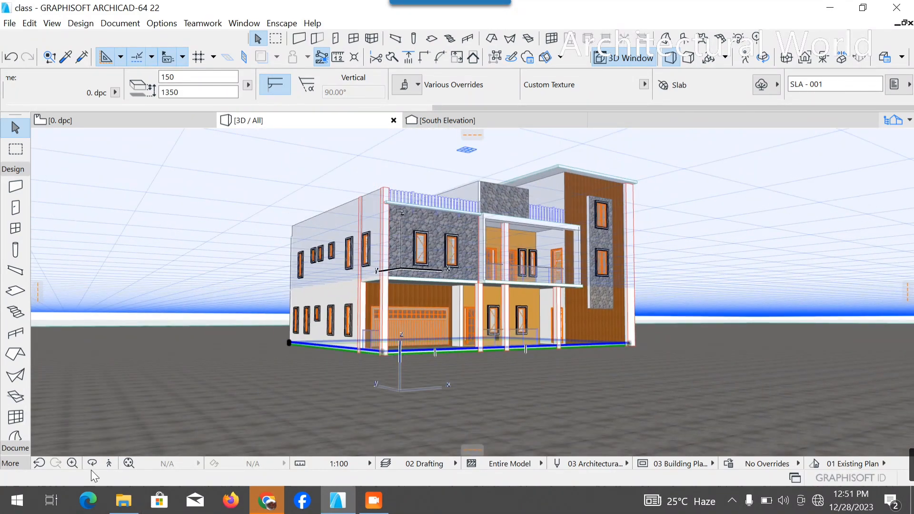
click(92, 463)
mouse_move(434, 390)
mouse_down()
mouse_move(533, 386)
mouse_move(525, 391)
mouse_up()
scroll(533, 386, up, 6)
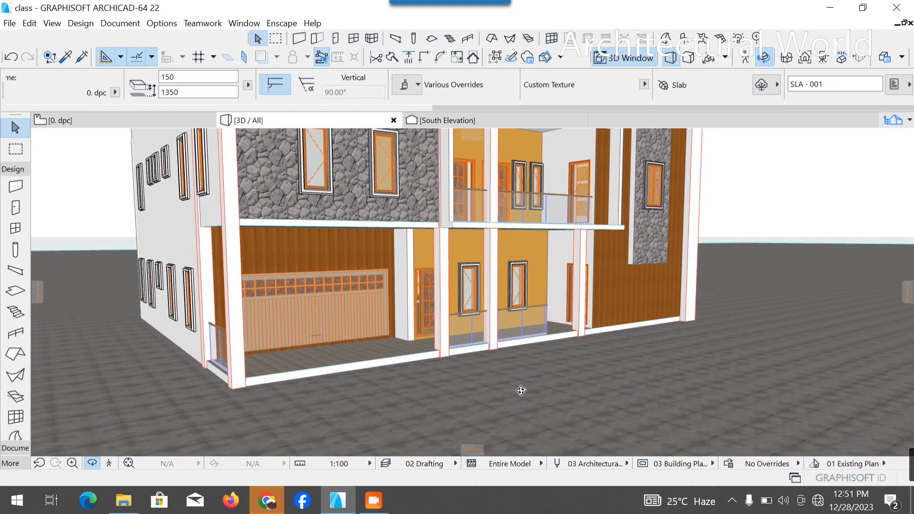
click(521, 391)
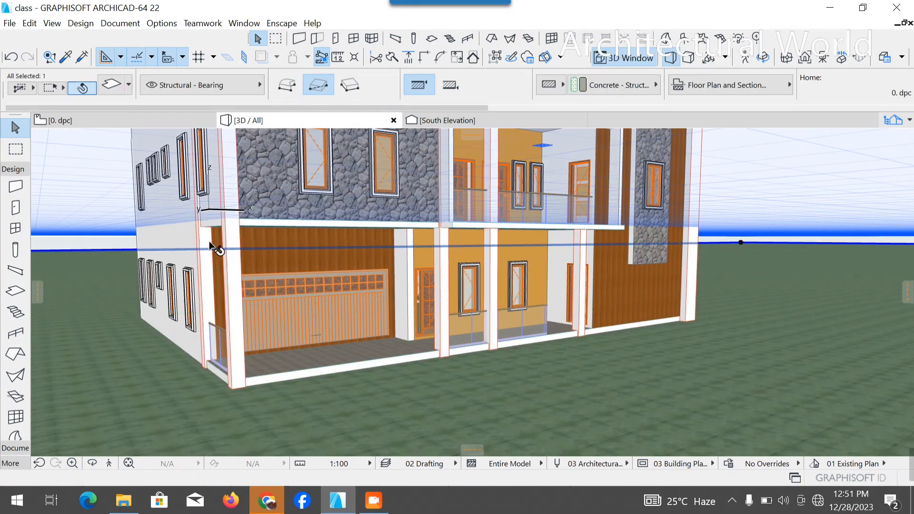
scroll(153, 86, down, 3)
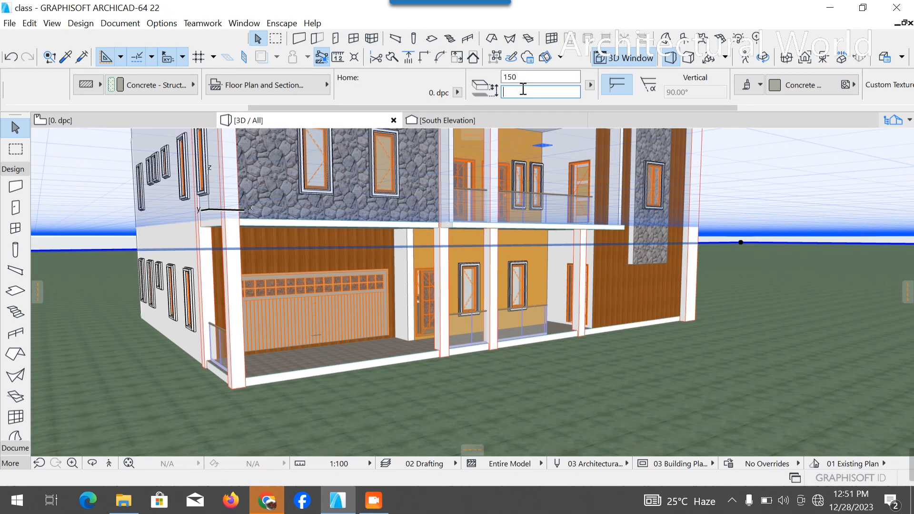
key(Return)
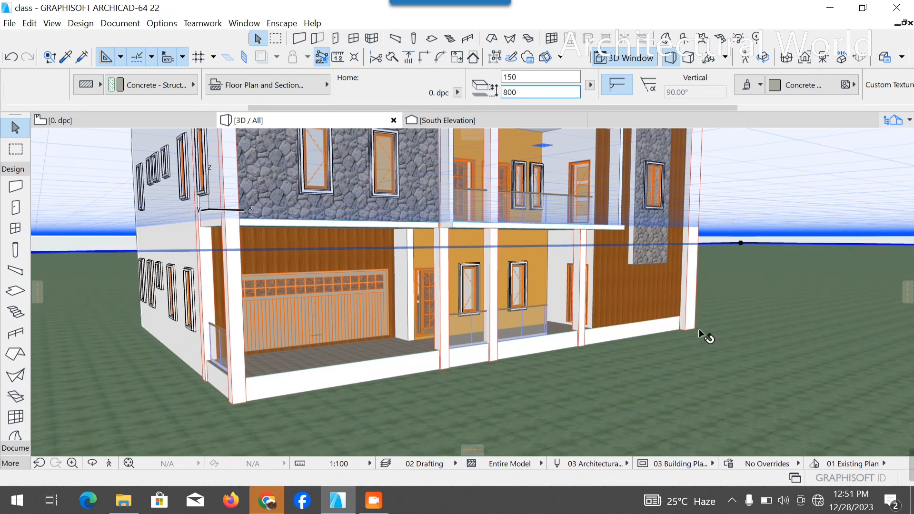
click(770, 180)
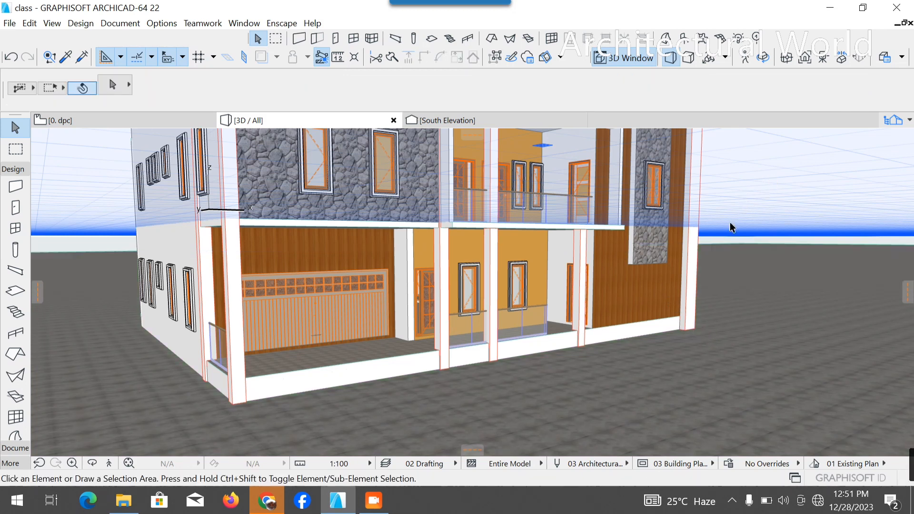
Step: Orbit the 3D model to examine the house plinth and porch against the lowered ground slab
scroll(282, 441, up, 1)
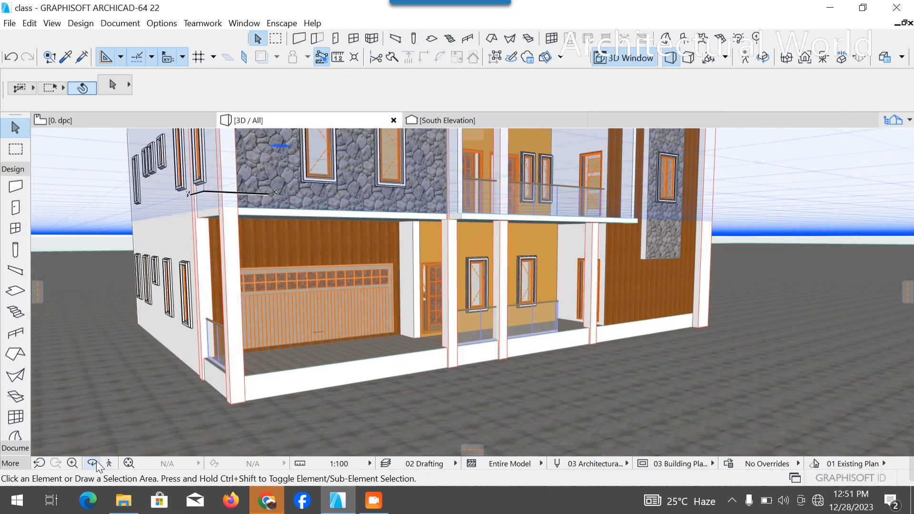
click(95, 462)
drag(160, 416, 361, 404)
scroll(367, 399, down, 4)
drag(503, 399, 262, 399)
scroll(463, 397, up, 5)
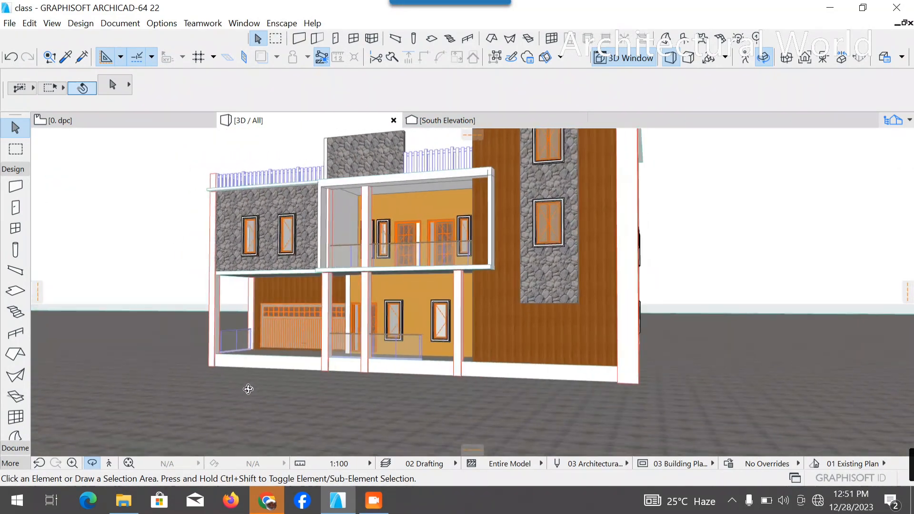
drag(545, 390, 603, 395)
scroll(308, 423, up, 4)
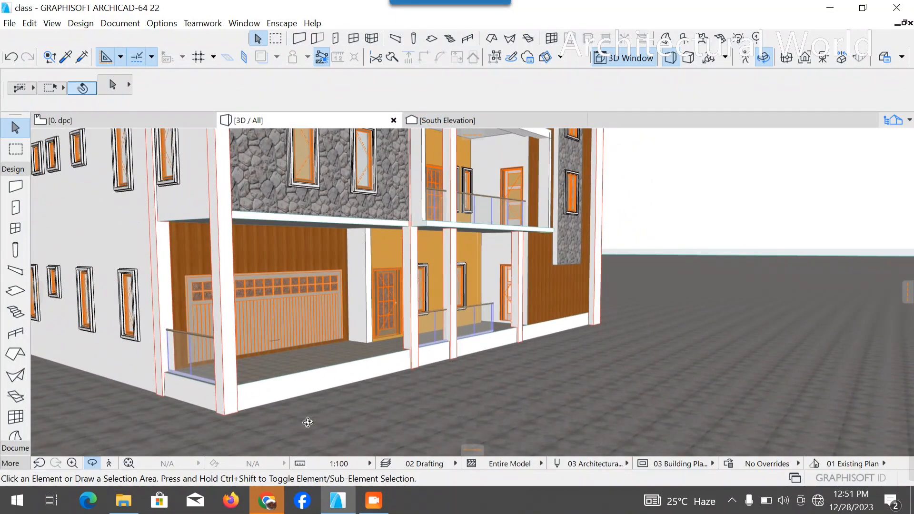
drag(334, 411, 153, 392)
scroll(171, 396, up, 3)
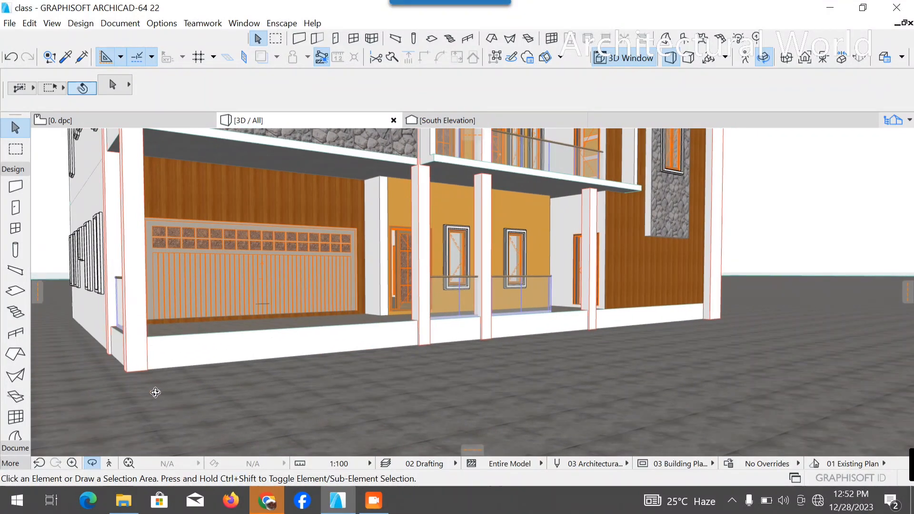
key(Escape)
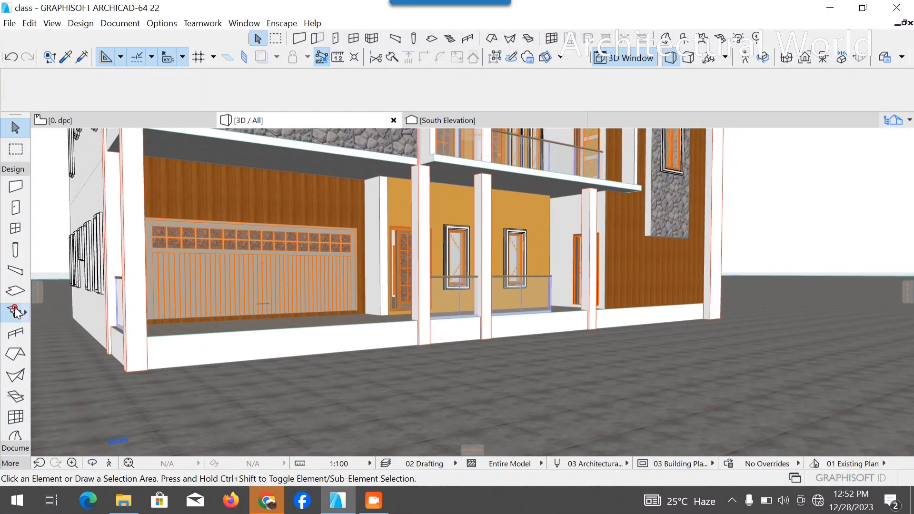
click(16, 312)
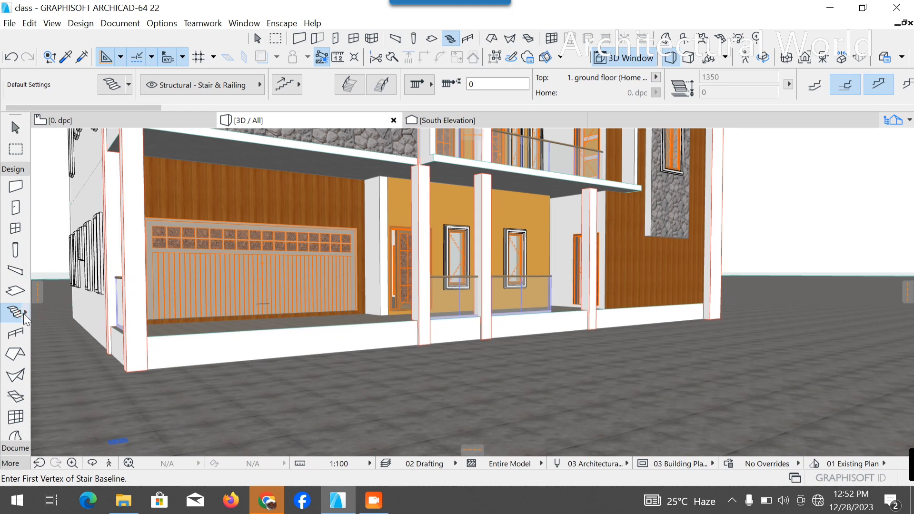
click(25, 313)
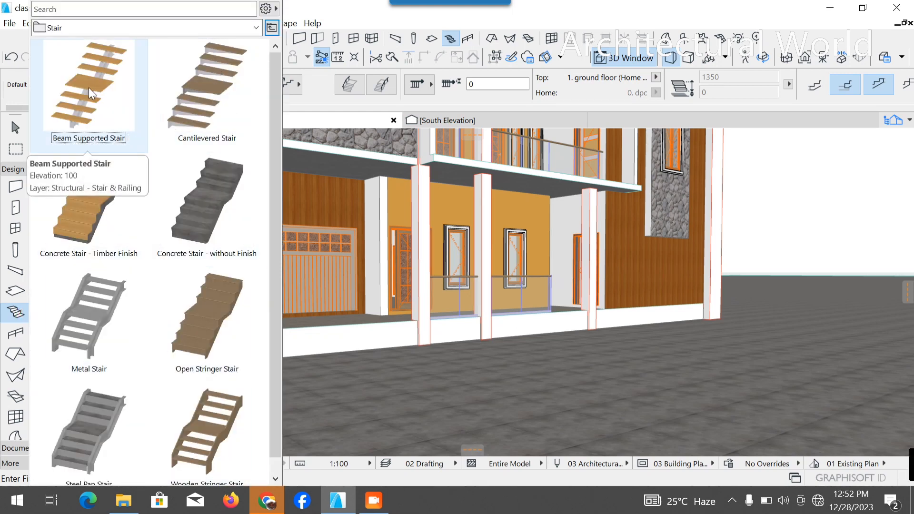
key(Escape)
key(Escape)
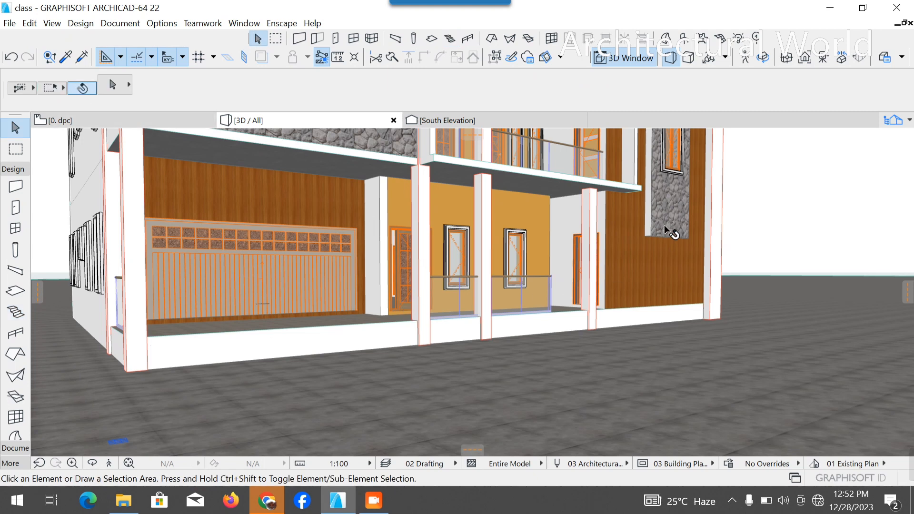
Step: On the dpc floor plan, set the override surfaces in the slab defaults to Tiles - Tan 30x30
click(132, 122)
scroll(395, 261, down, 5)
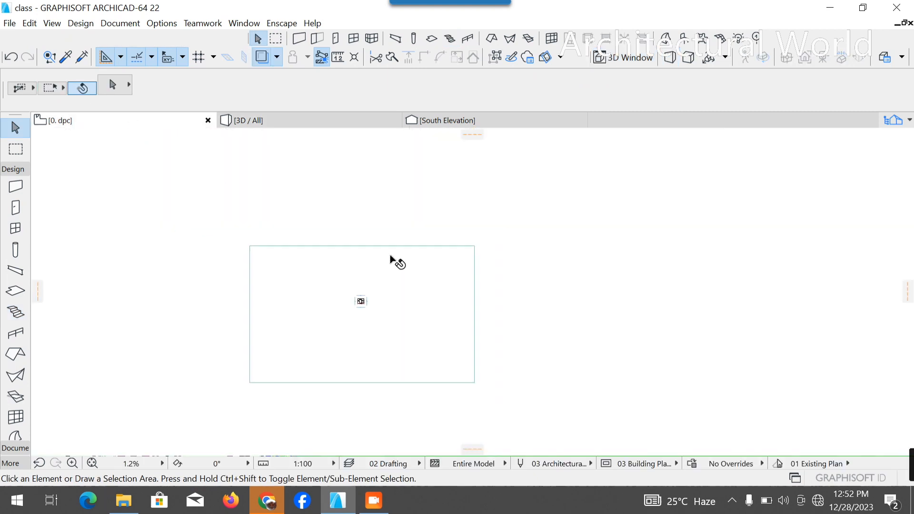
scroll(381, 248, up, 10)
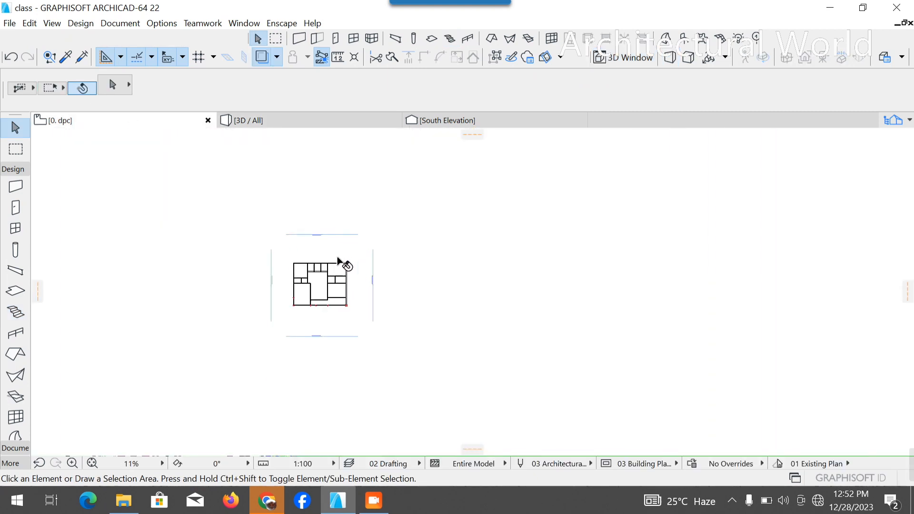
scroll(266, 369, up, 3)
scroll(238, 369, down, 3)
scroll(262, 321, up, 6)
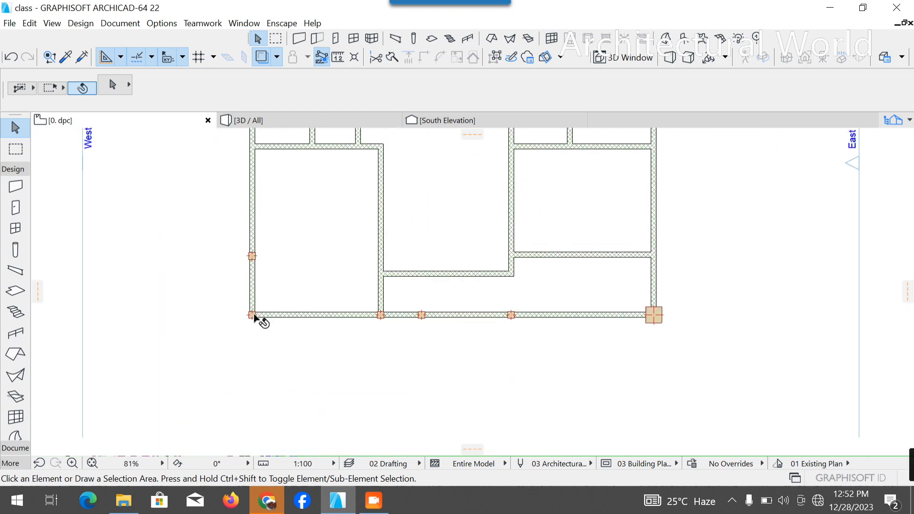
click(15, 291)
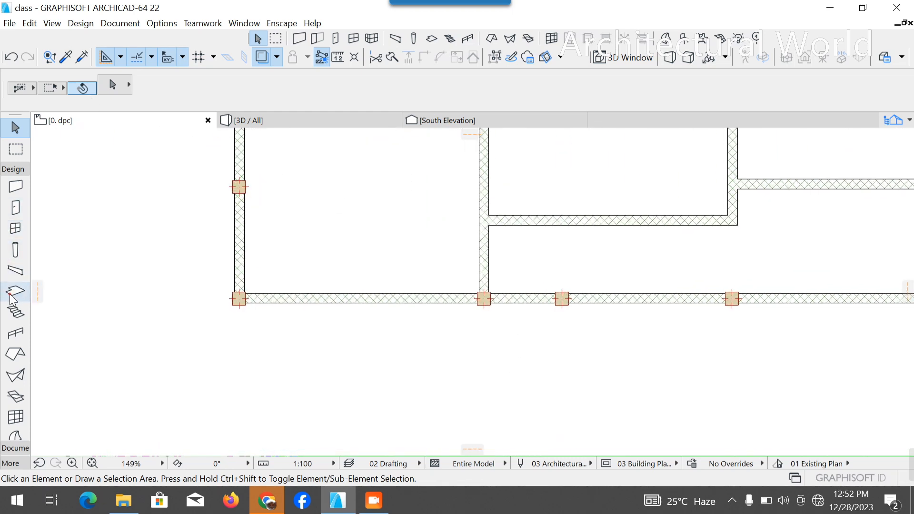
click(111, 89)
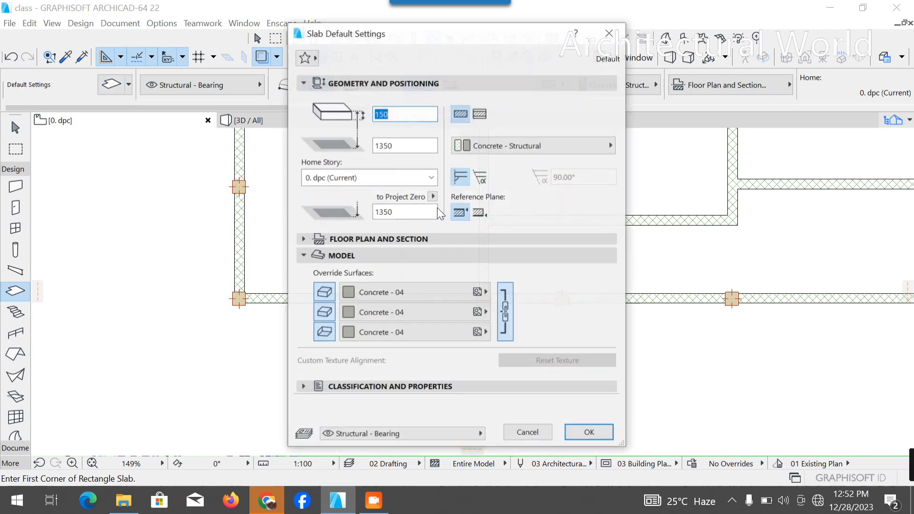
click(431, 293)
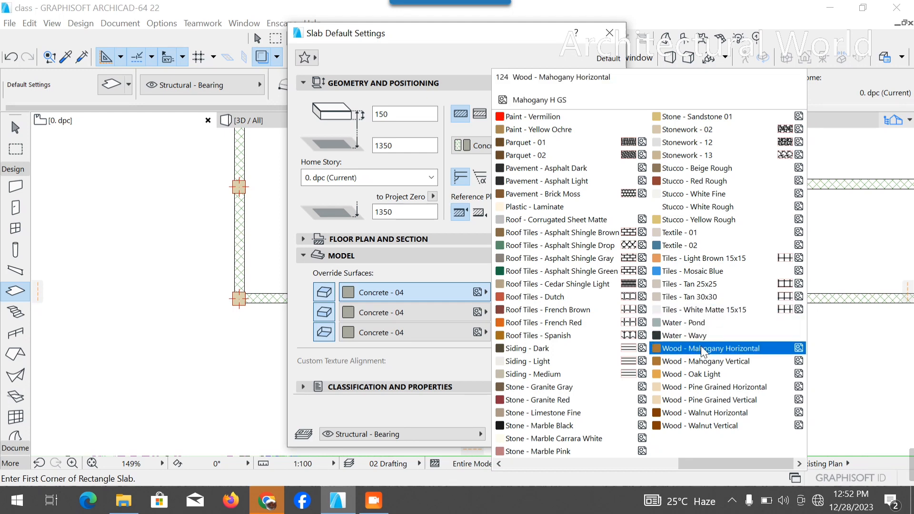
click(698, 297)
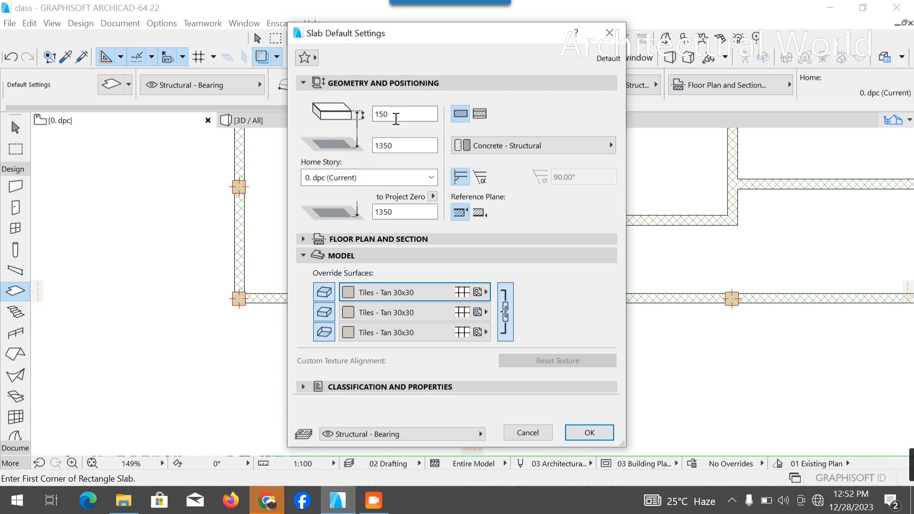
click(589, 431)
Step: Draw a 5854 by 300 rectangular slab along the outside of the front wall, between the corner column and the next column
scroll(252, 293, up, 6)
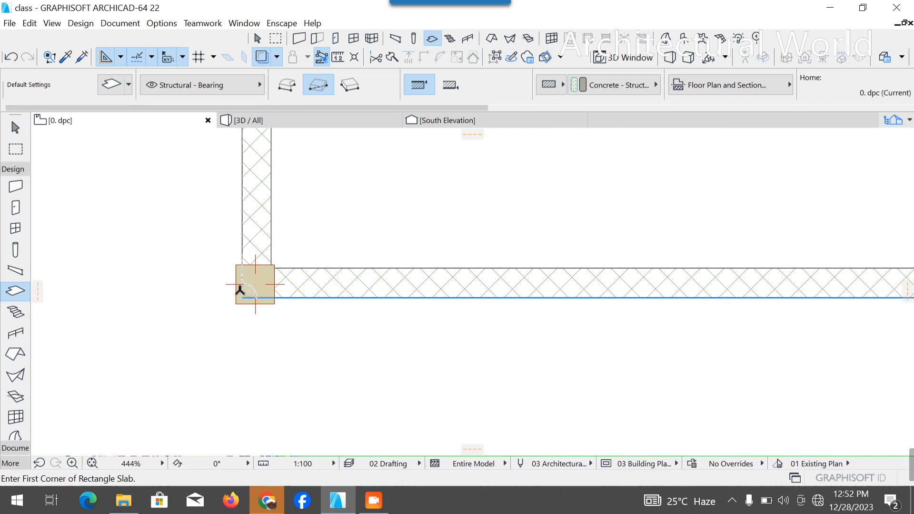
click(241, 297)
scroll(352, 324, down, 4)
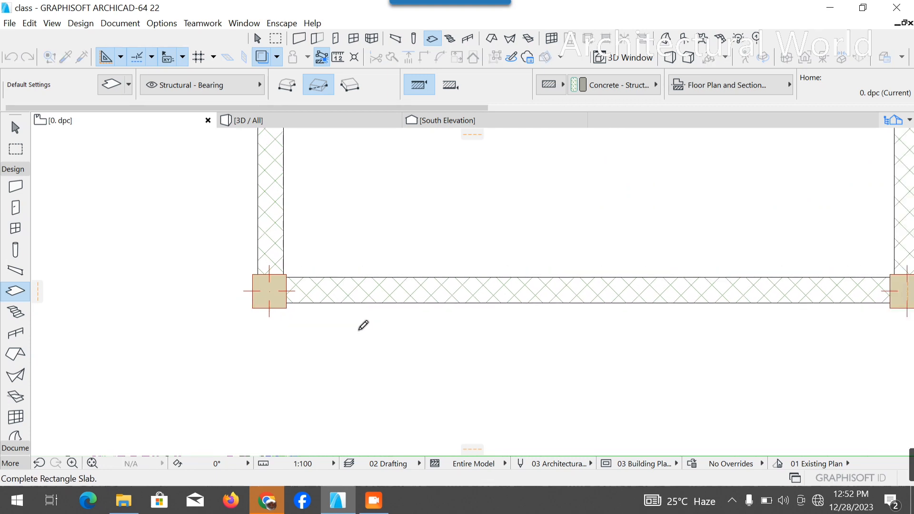
scroll(681, 351, up, 5)
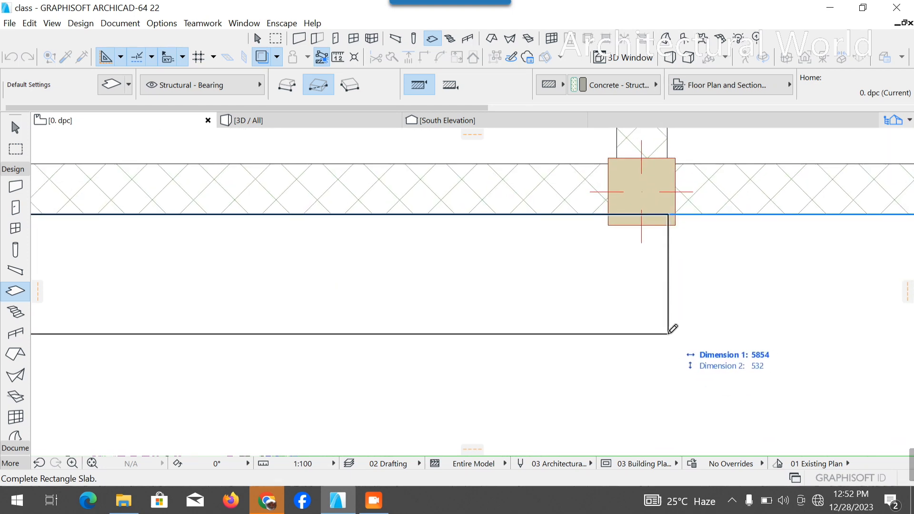
key(Tab)
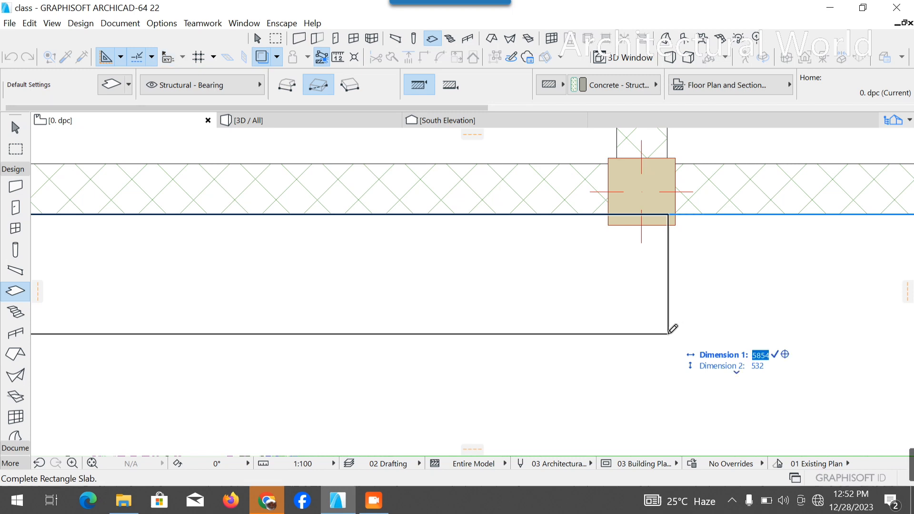
key(Tab)
text(3)
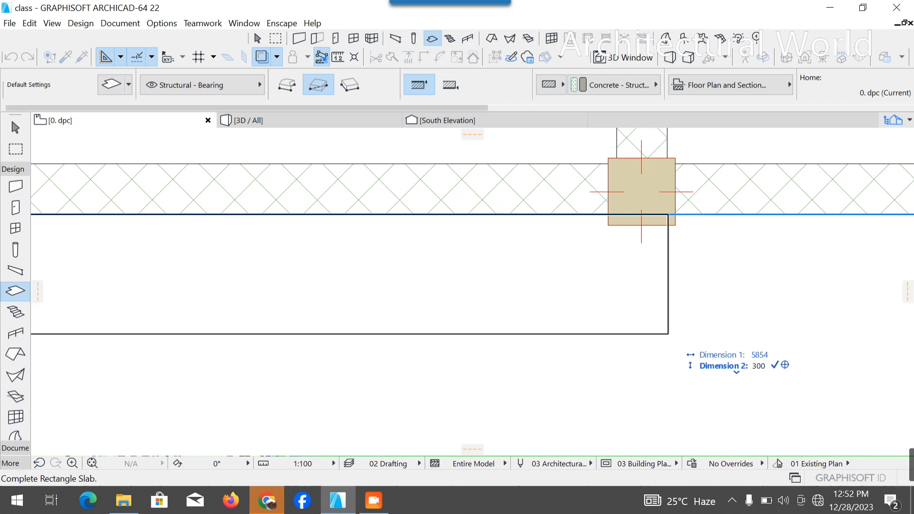
key(Return)
key(Escape)
Step: Set the elevation of the new tiled slab in front of the garage to 1200 in the 3D view
click(298, 127)
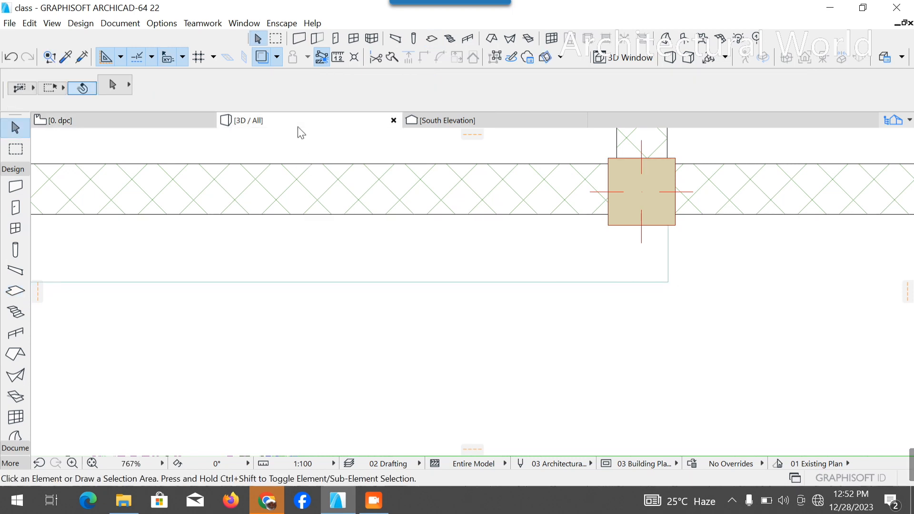
scroll(324, 327, up, 2)
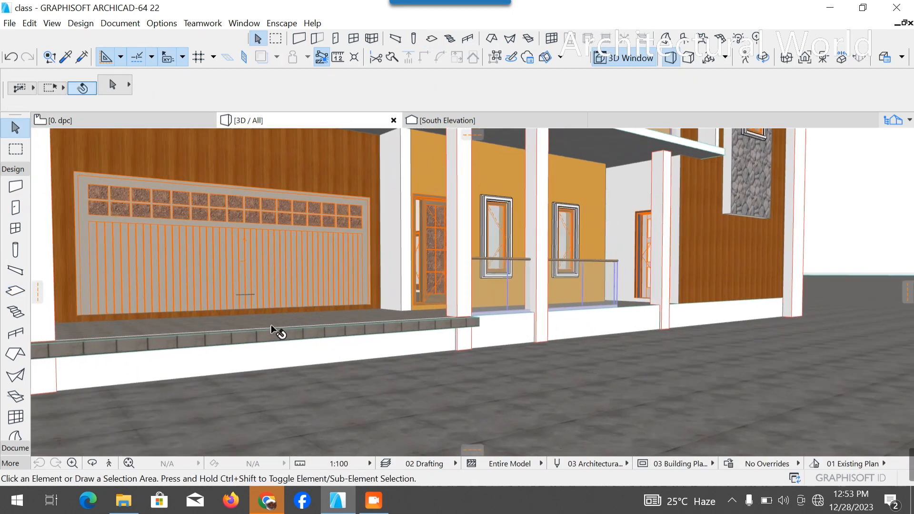
click(293, 336)
shift+middle_drag(133, 320, 530, 144)
scroll(376, 105, down, 5)
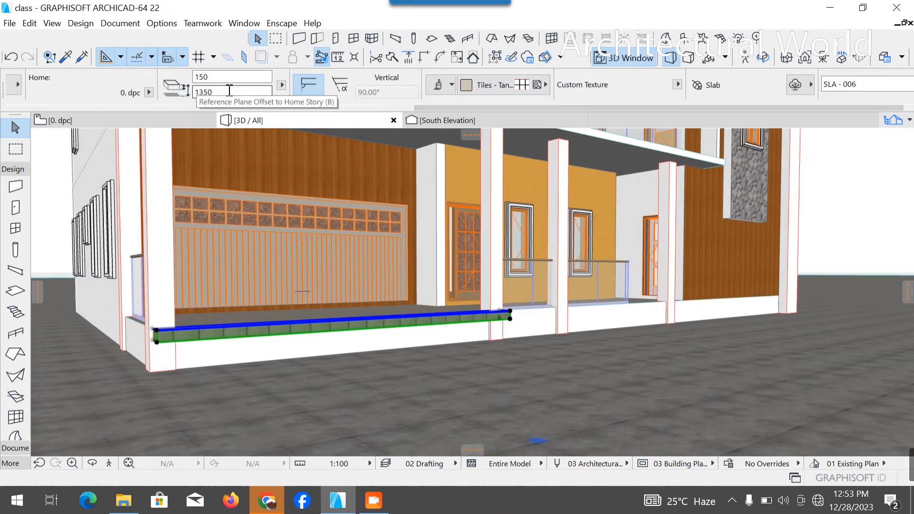
click(205, 92)
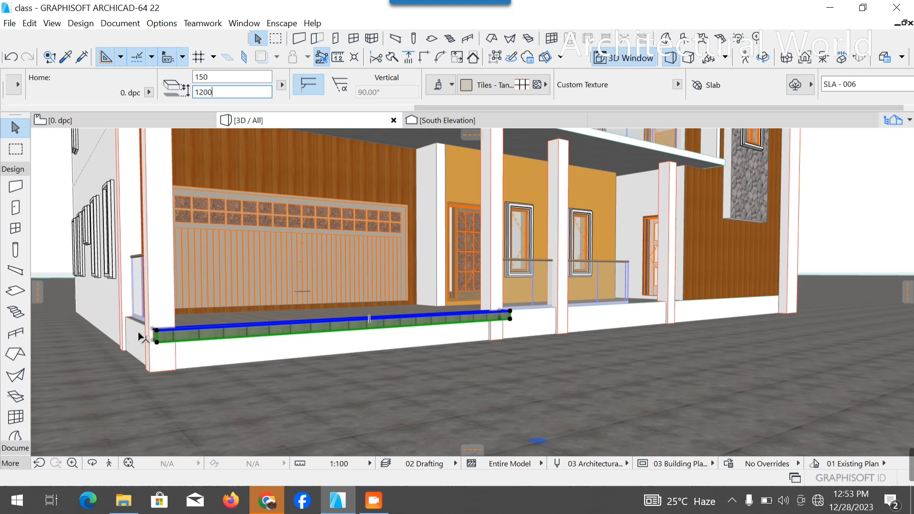
key(Return)
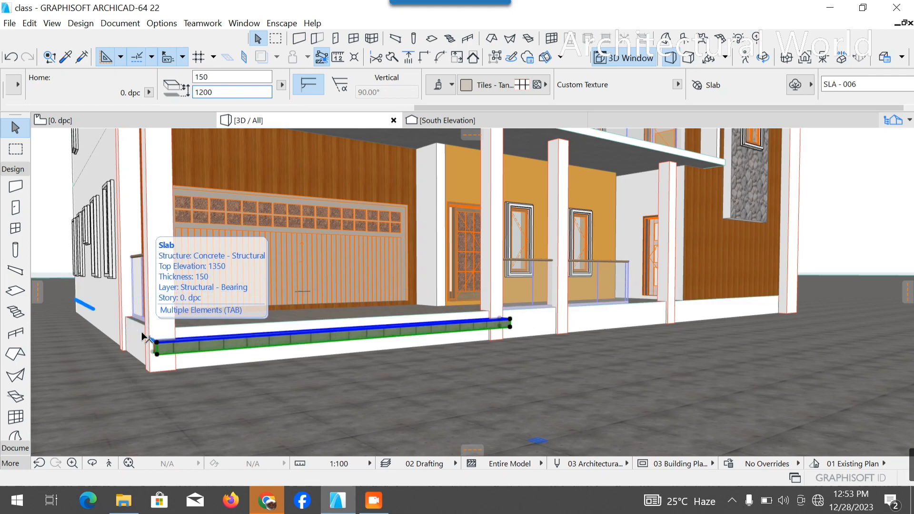
Step: Set the thickness of the tiled step slab to 750 so it reaches down to the ground
scroll(194, 397, up, 2)
click(92, 464)
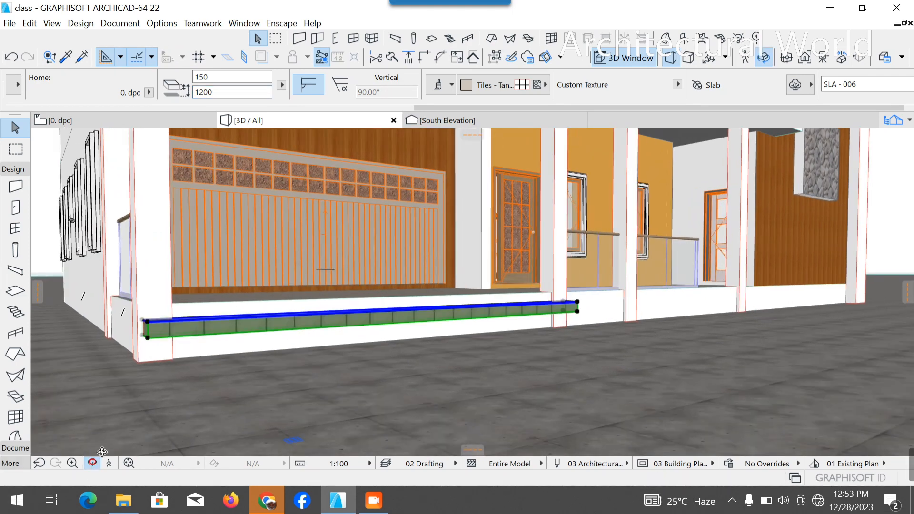
drag(138, 411, 342, 427)
key(Escape)
click(388, 360)
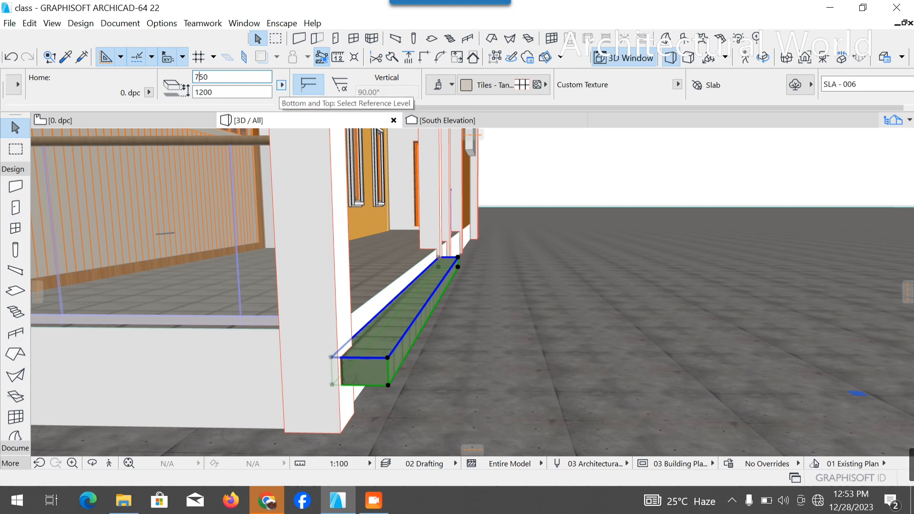
key(Return)
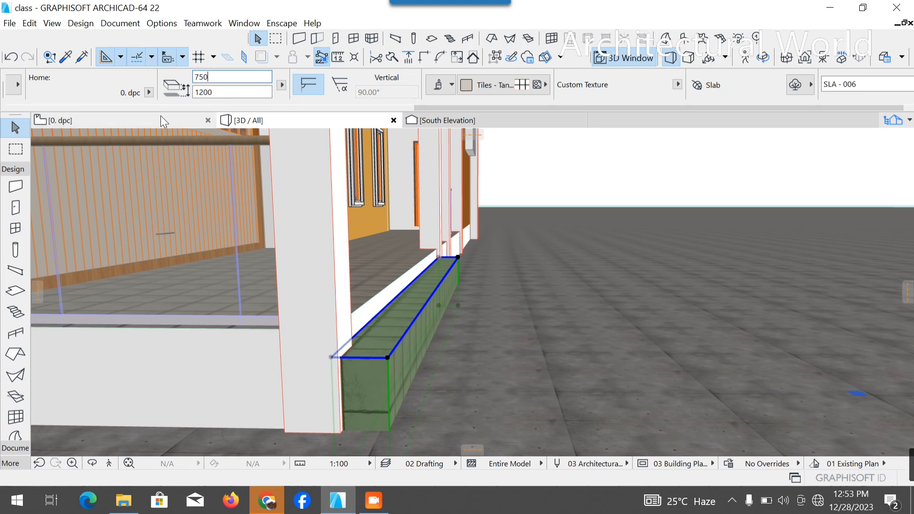
Step: Place a copy of the tiled step slab directly in front of the first one on the dpc floor plan
click(147, 121)
scroll(613, 281, down, 5)
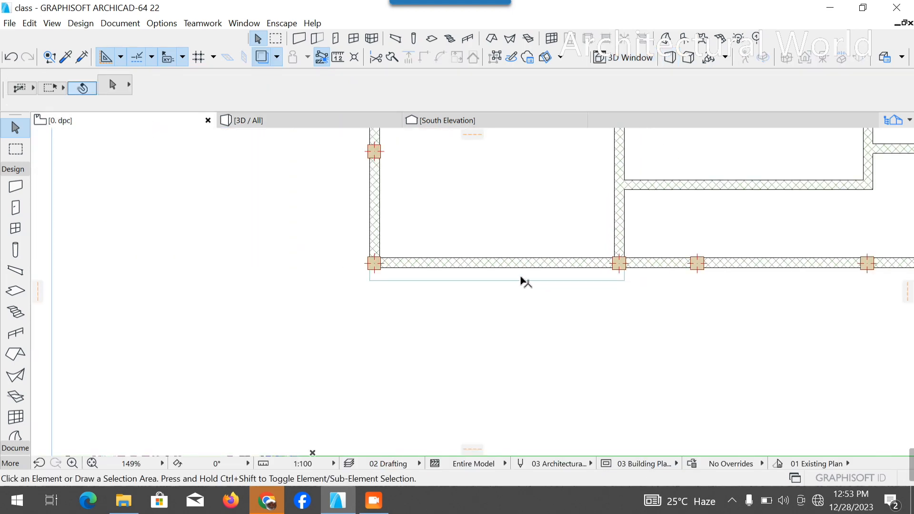
click(376, 280)
scroll(358, 280, up, 5)
key(ctrl+d)
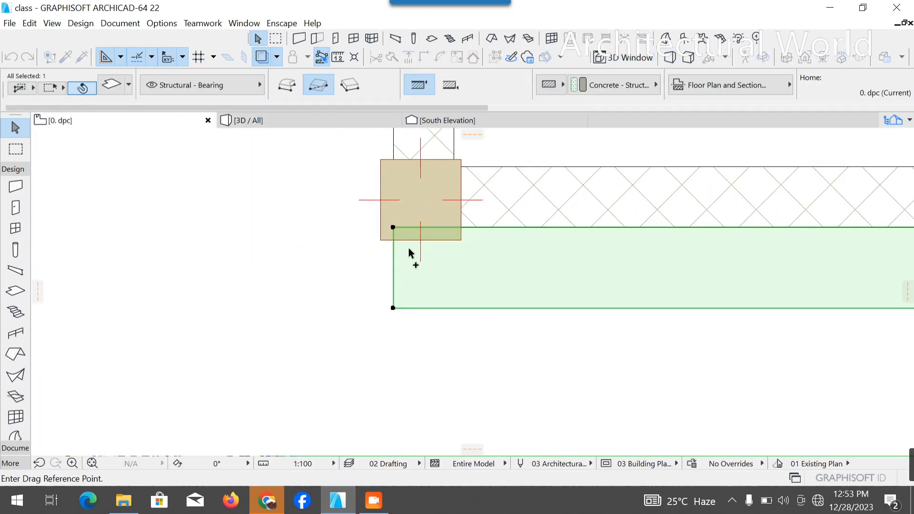
click(393, 227)
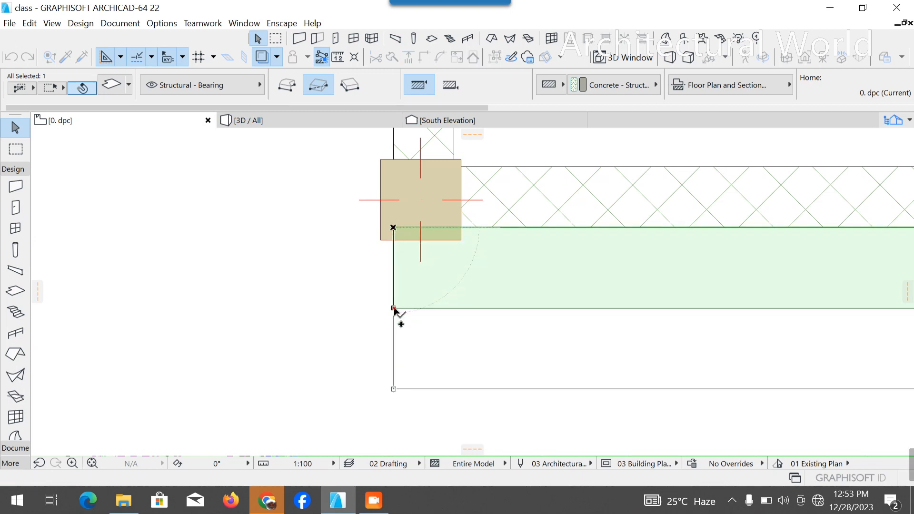
click(393, 308)
Step: Lower the copied slab in the 3D view to form a second step below the first, and deselect it
click(273, 122)
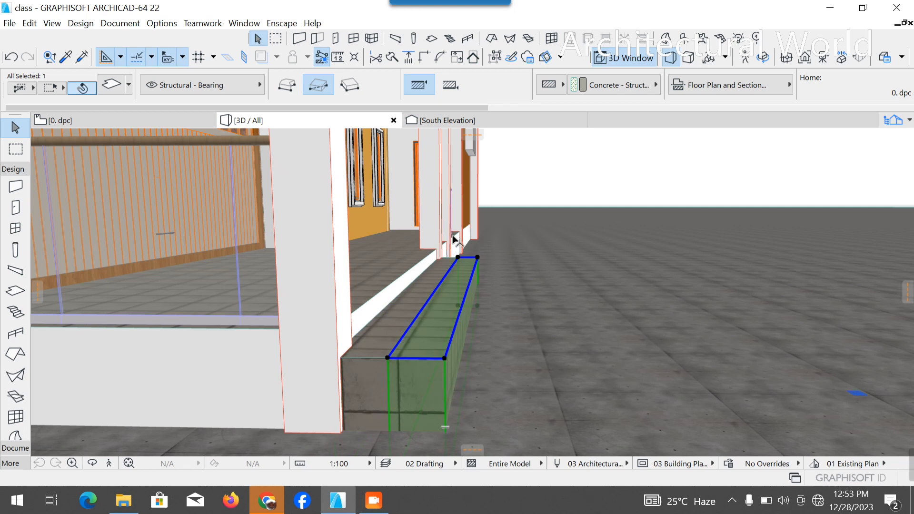
scroll(248, 91, down, 3)
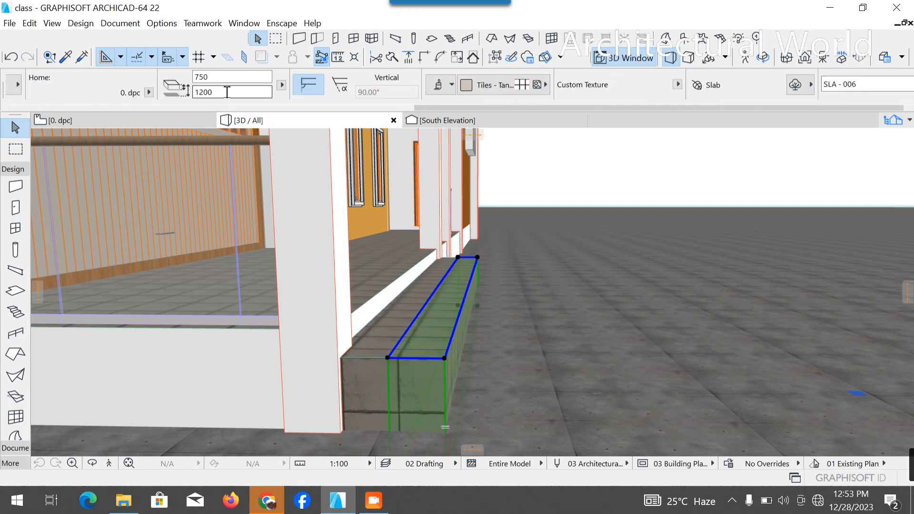
click(205, 92)
key(Return)
click(588, 176)
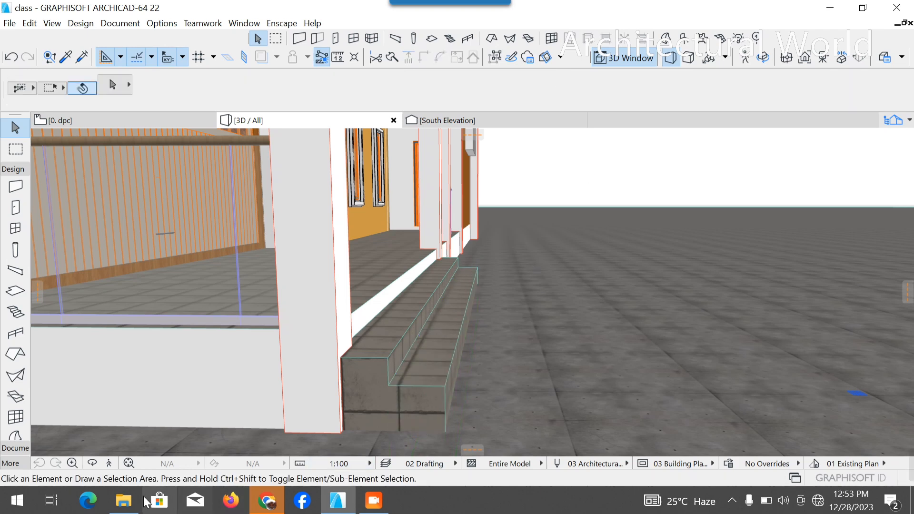
Step: Place a copy of the second step slab directly in front of it on the floor plan and show it in 3D
click(91, 462)
drag(645, 438, 492, 434)
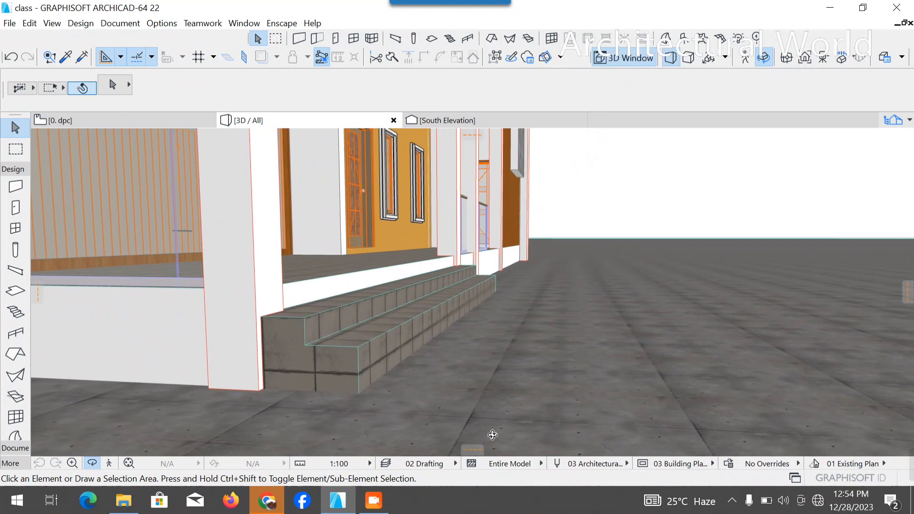
key(Escape)
click(116, 123)
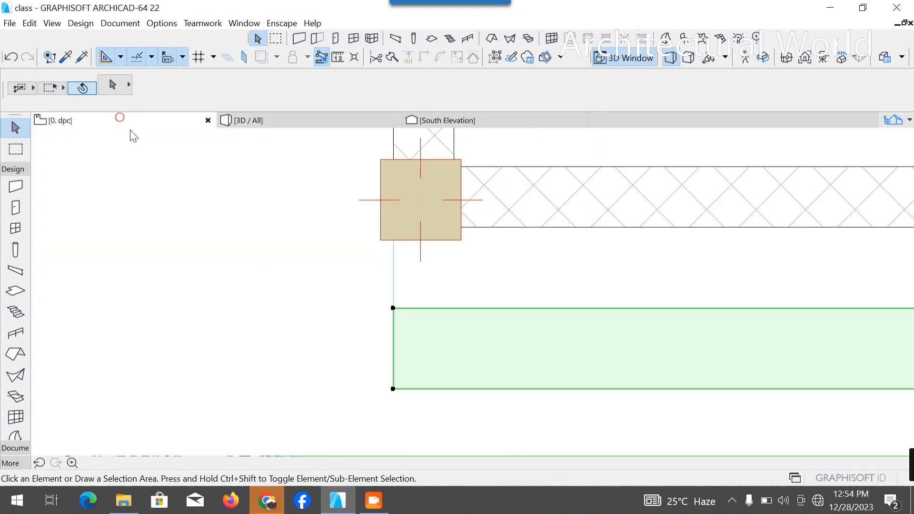
click(461, 360)
key(ctrl+alt+d)
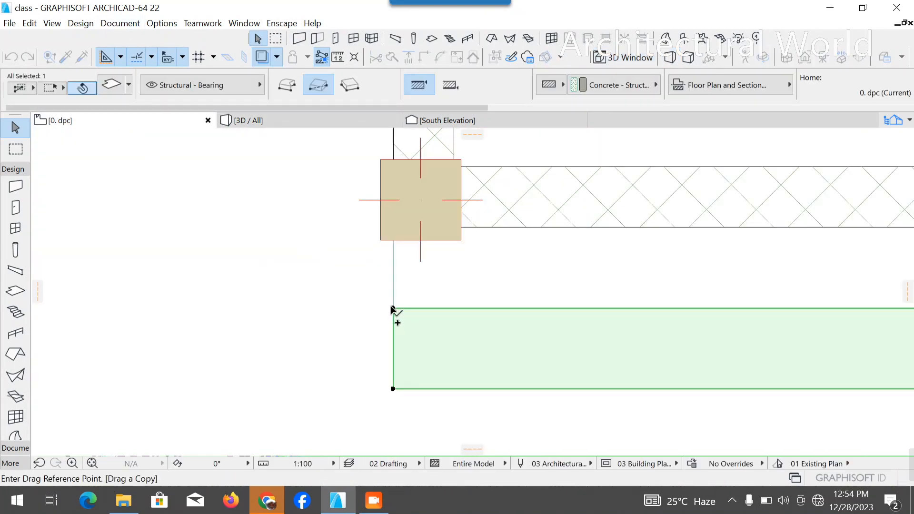
click(393, 309)
click(394, 389)
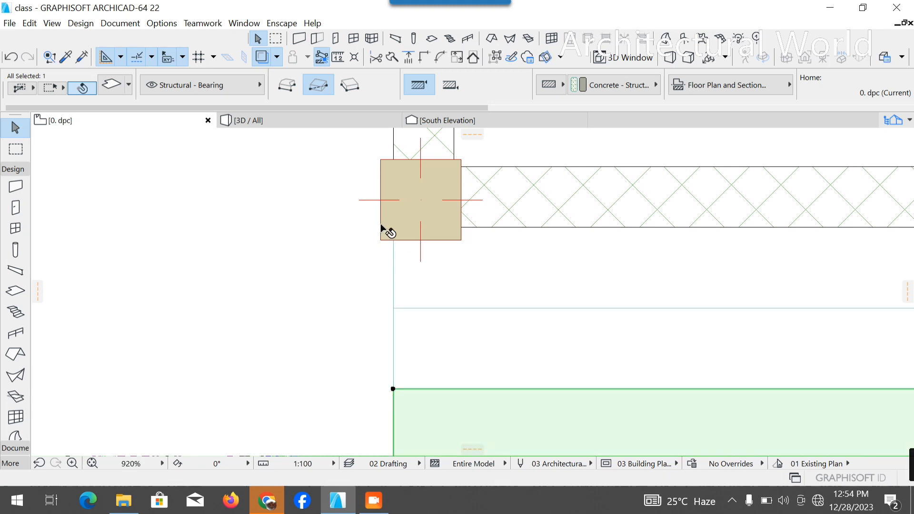
click(307, 122)
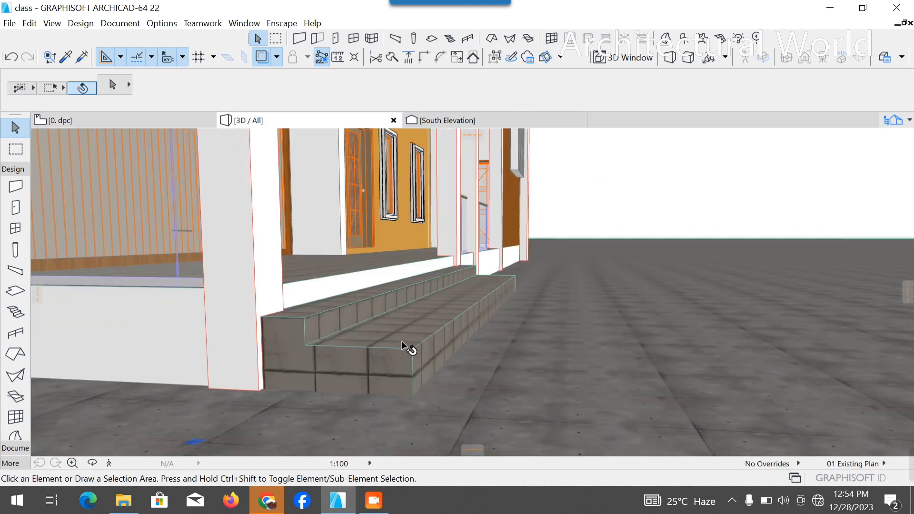
Step: Set the elevation of the outermost tiled step slab to 900 in the 3D view, and deselect it
click(419, 350)
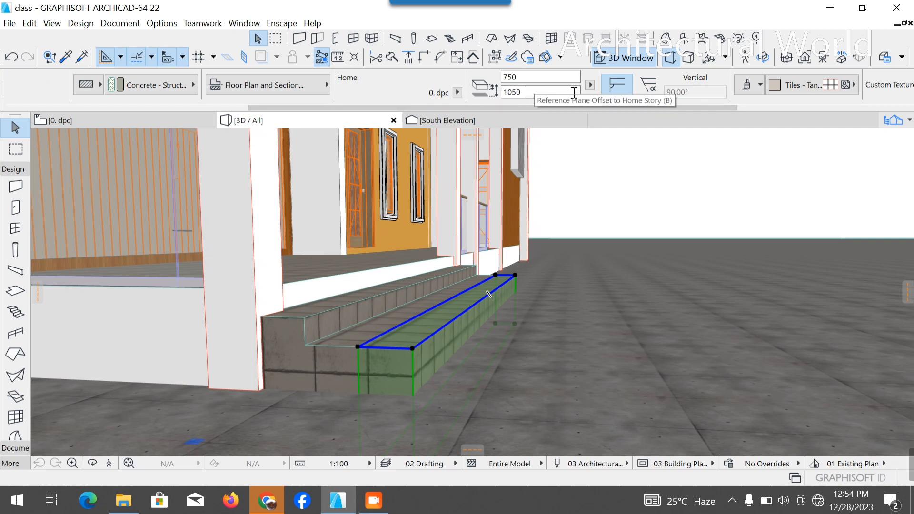
click(526, 92)
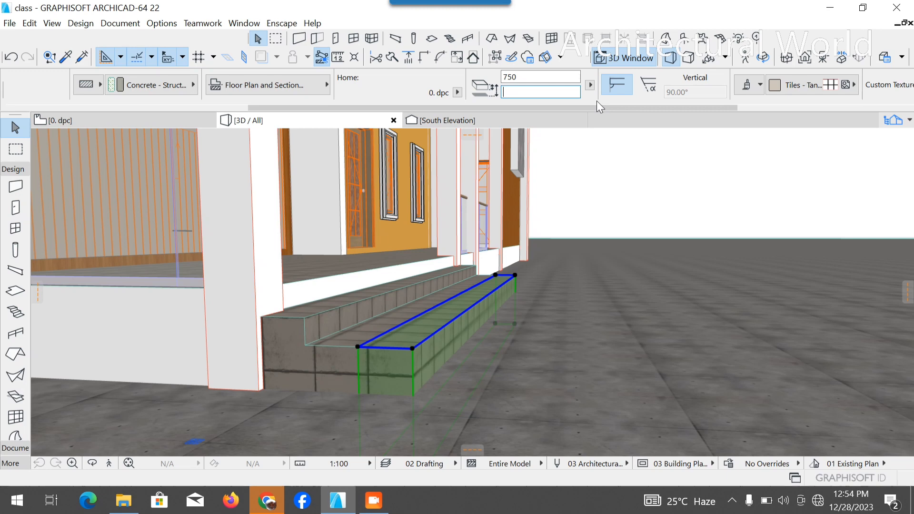
text(900)
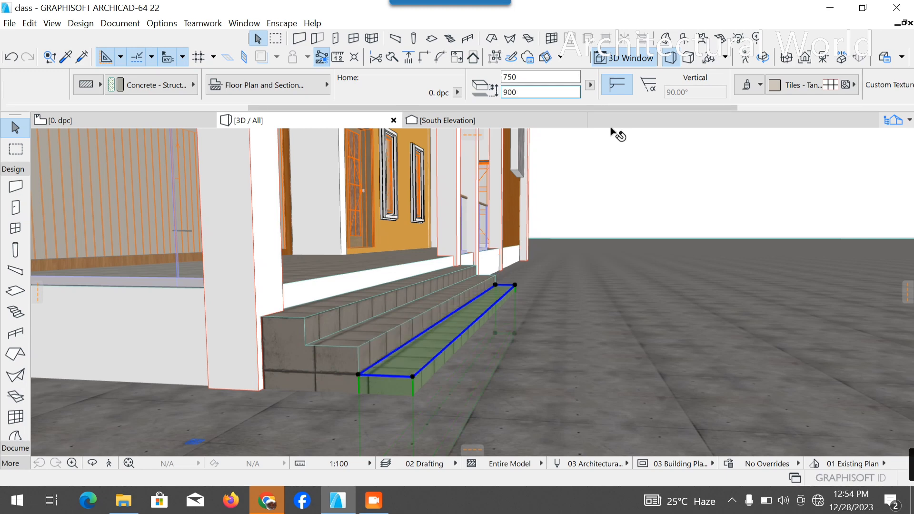
click(653, 198)
scroll(413, 410, up, 6)
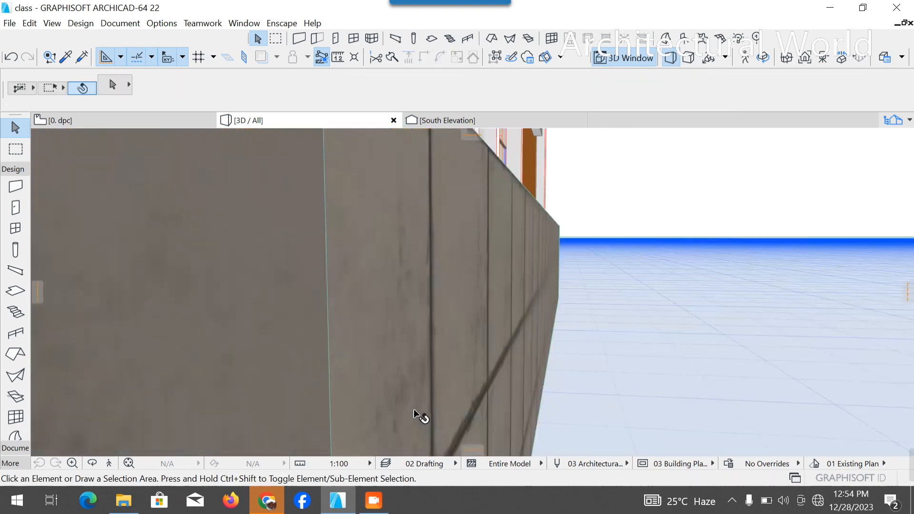
scroll(434, 397, down, 3)
scroll(433, 389, down, 3)
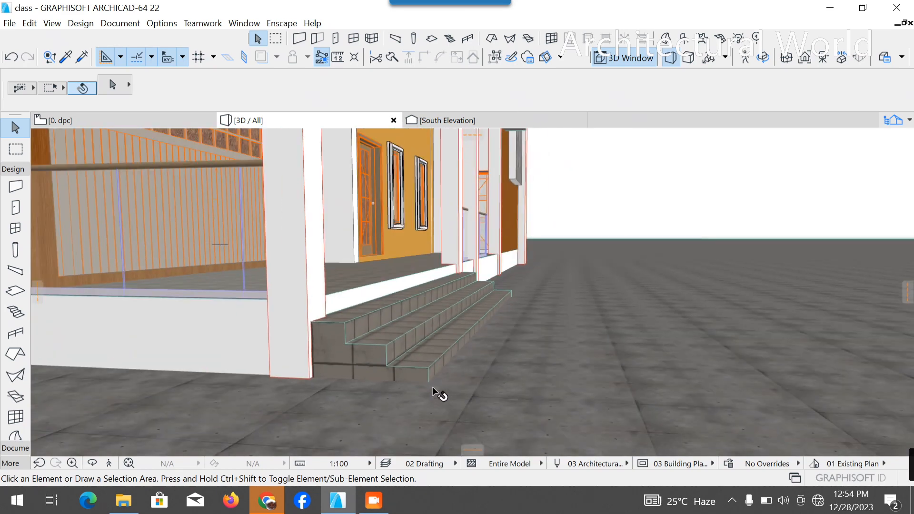
Step: Set the elevation of the ground slab around the house to 750, and deselect it
click(430, 376)
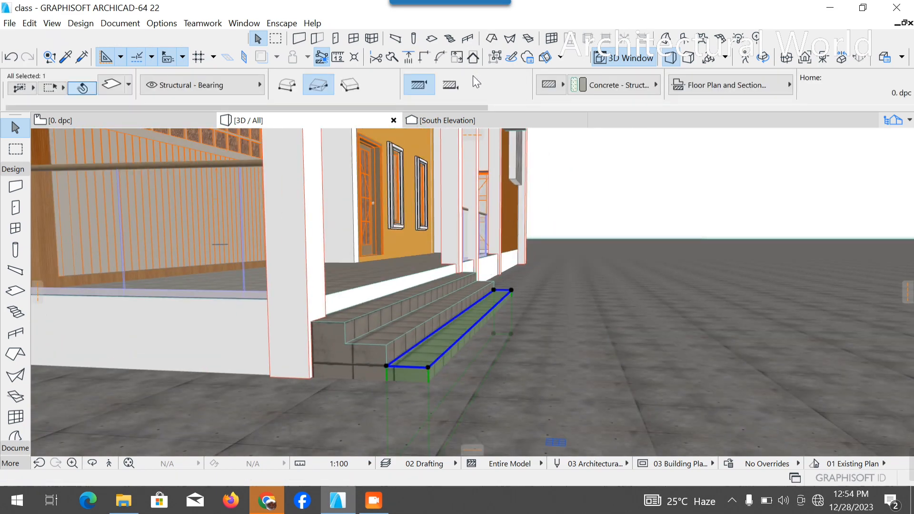
scroll(473, 76, down, 3)
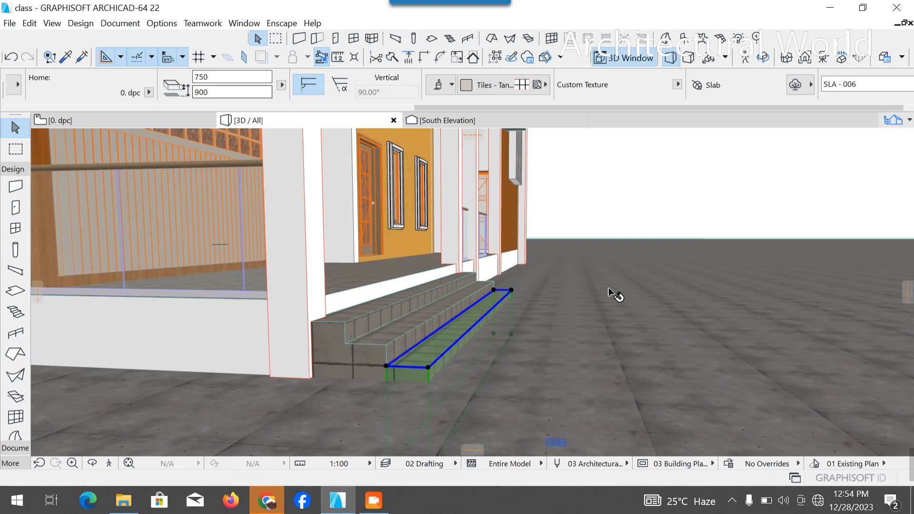
click(636, 286)
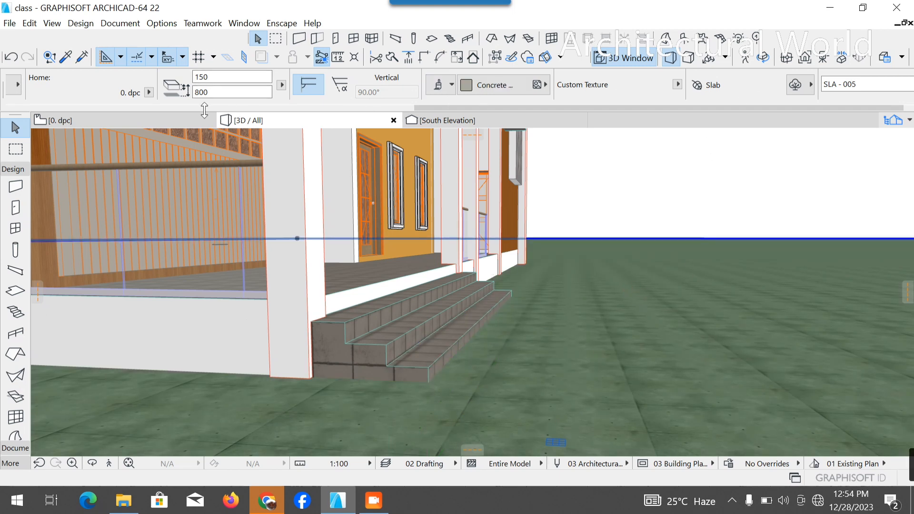
key(BackSpace)
key(BackSpace)
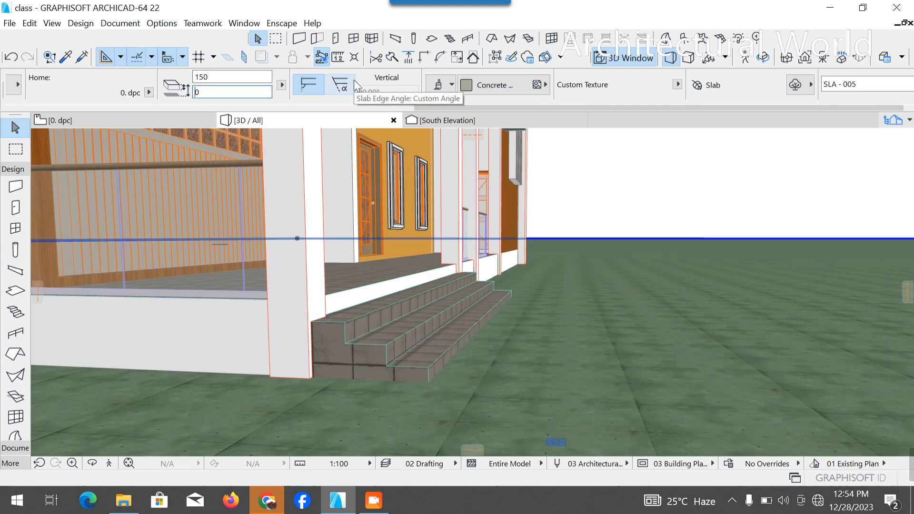
key(Return)
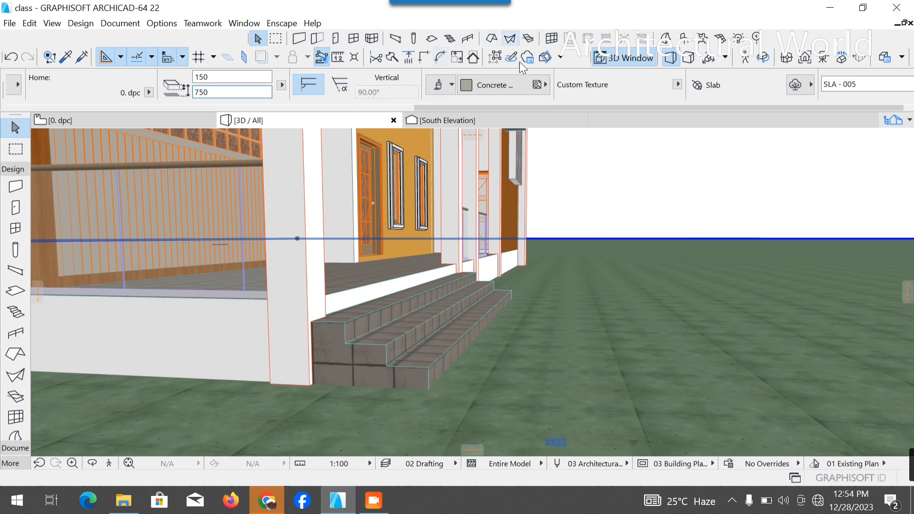
click(678, 200)
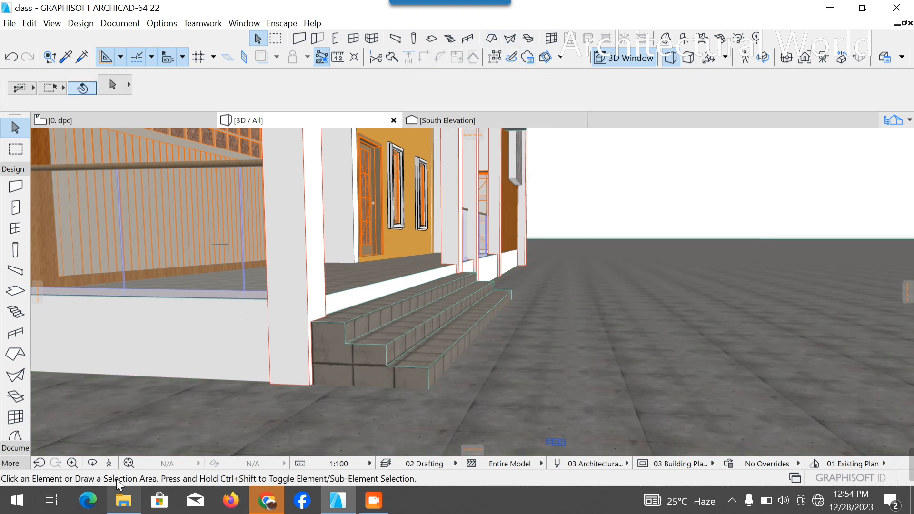
Step: Move all three step slabs along the front wall on the dpc floor plan, aligning their right ends with the porch column before the corner column
click(90, 467)
drag(653, 374, 309, 421)
drag(729, 360, 381, 265)
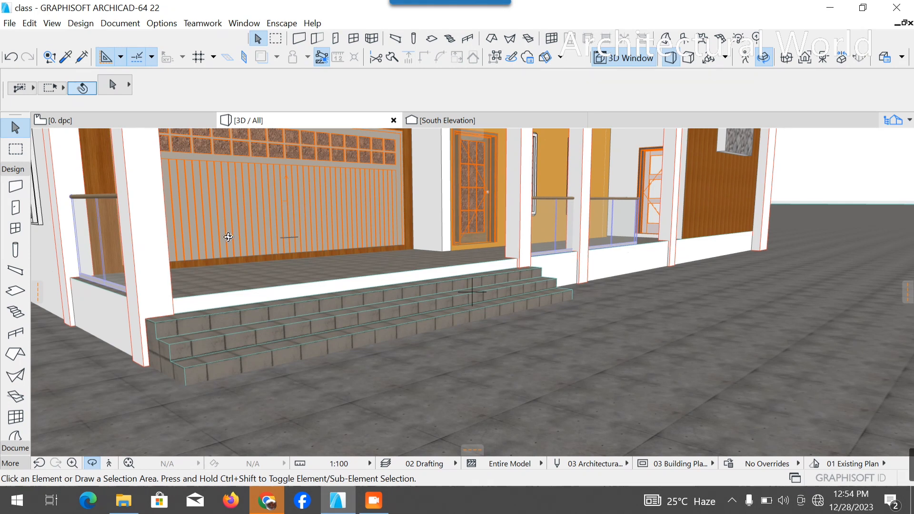
click(90, 120)
scroll(252, 219, down, 4)
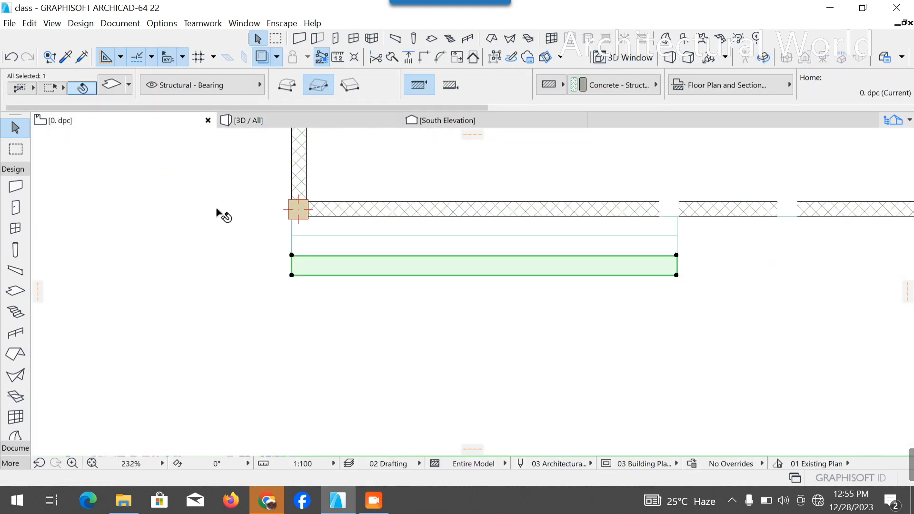
scroll(217, 213, down, 2)
scroll(490, 238, up, 4)
shift+click(493, 227)
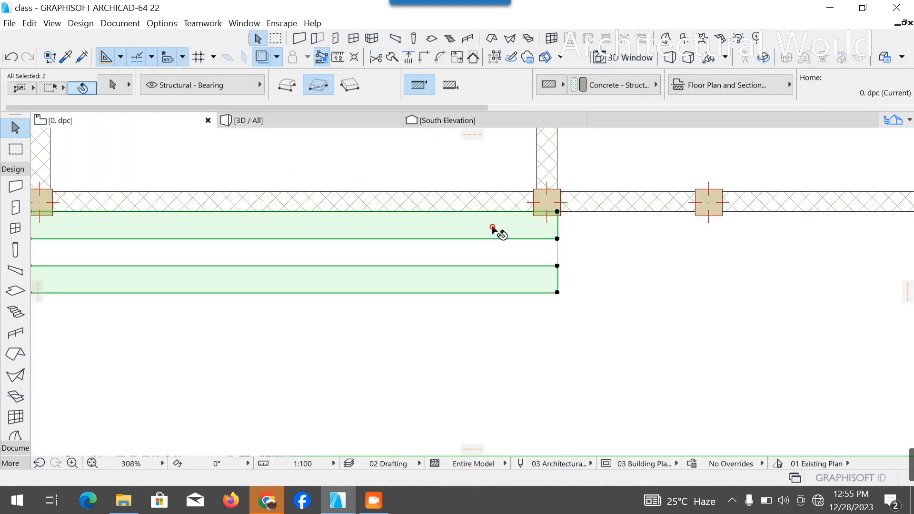
shift+click(499, 255)
key(ctrl+d)
scroll(493, 263, down, 5)
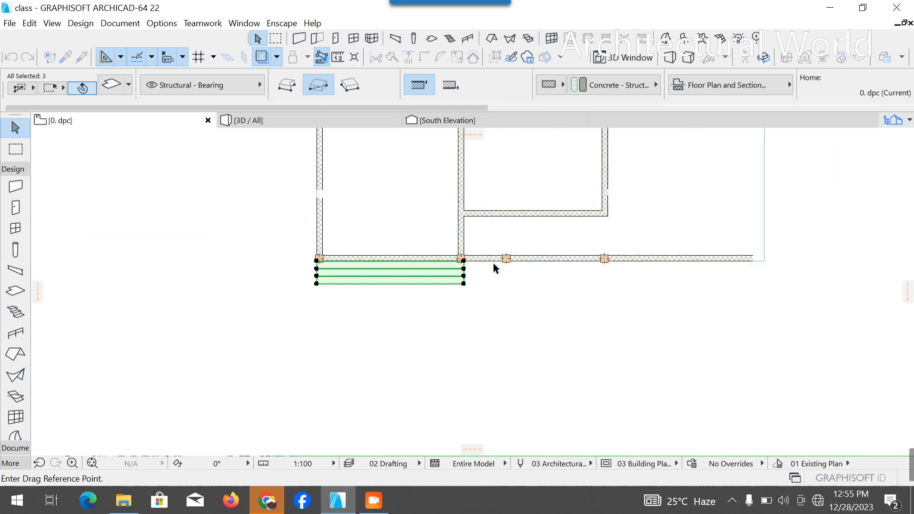
click(464, 263)
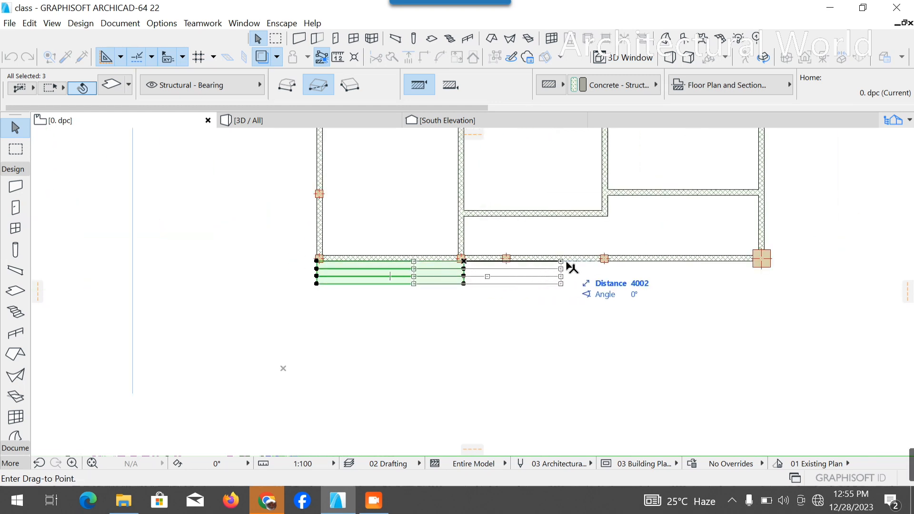
scroll(601, 271, up, 3)
scroll(601, 271, up, 2)
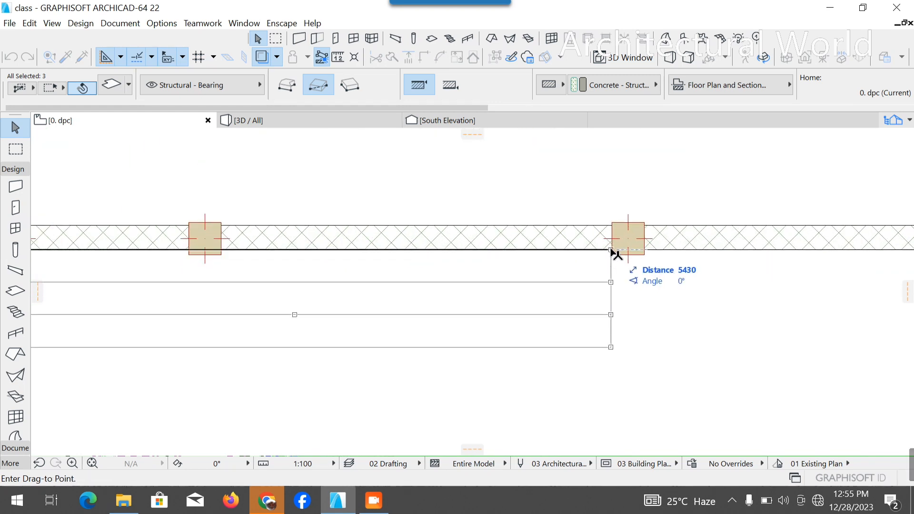
click(647, 250)
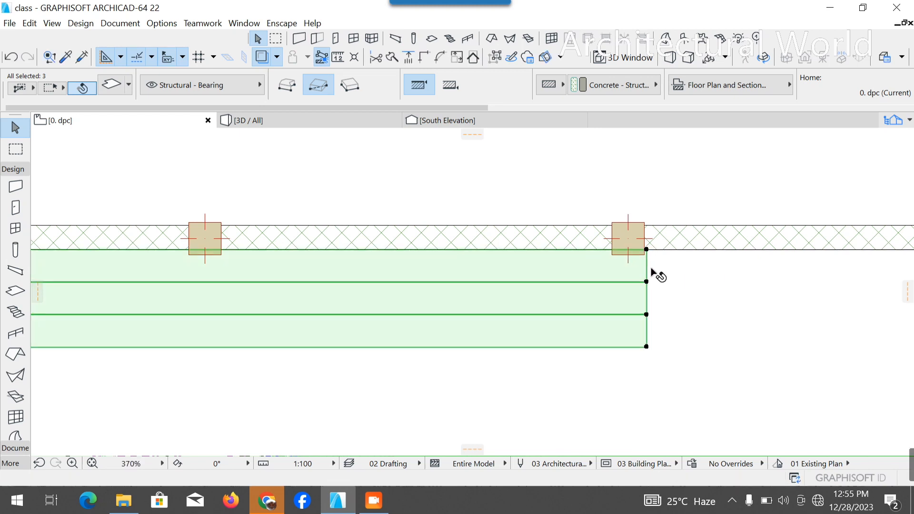
Step: Shorten the three step slabs by offsetting their left edges to the right face of the porch's intermediate column
scroll(595, 271, down, 2)
scroll(567, 268, up, 3)
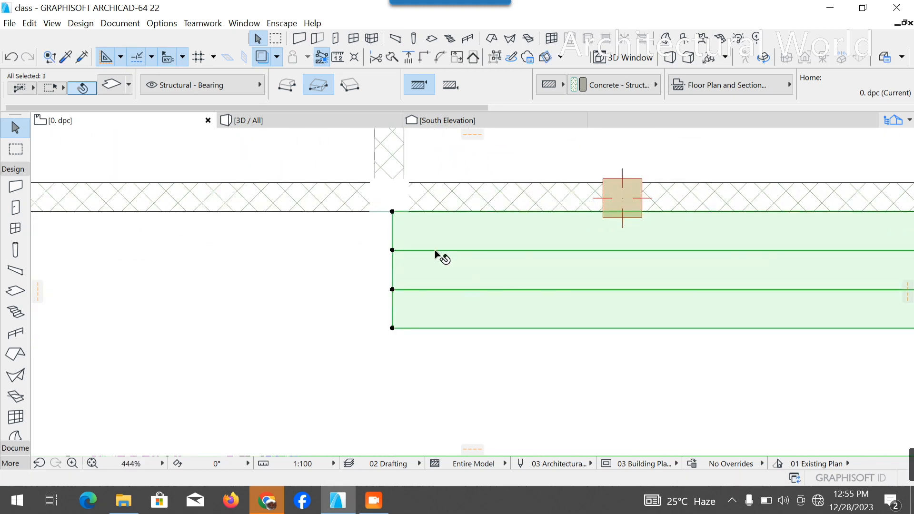
click(393, 237)
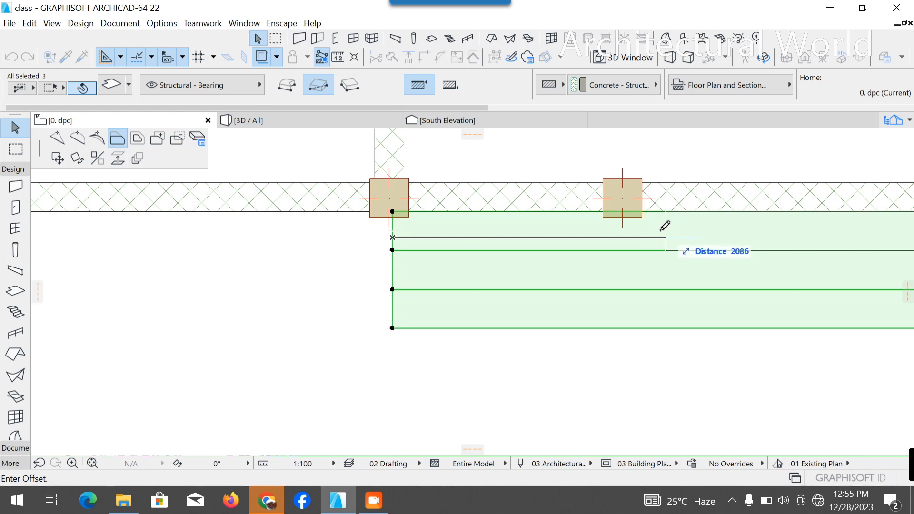
click(641, 211)
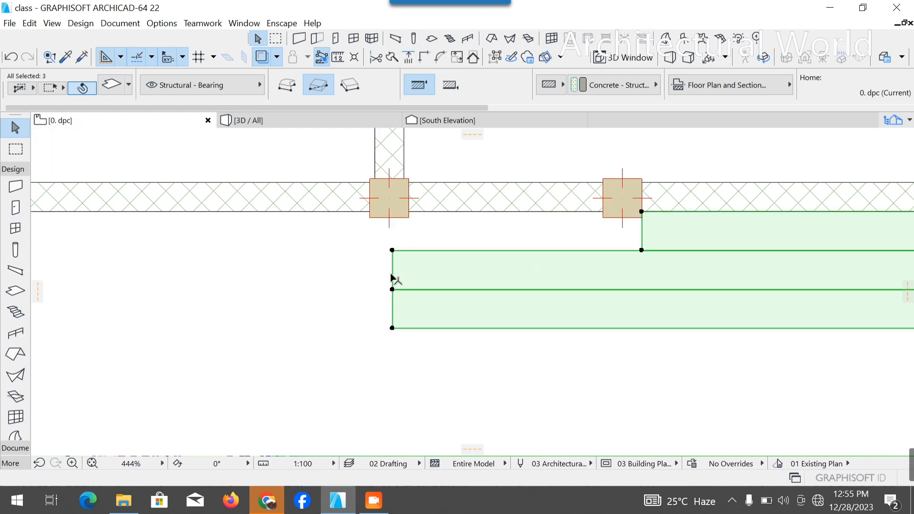
click(392, 275)
click(642, 250)
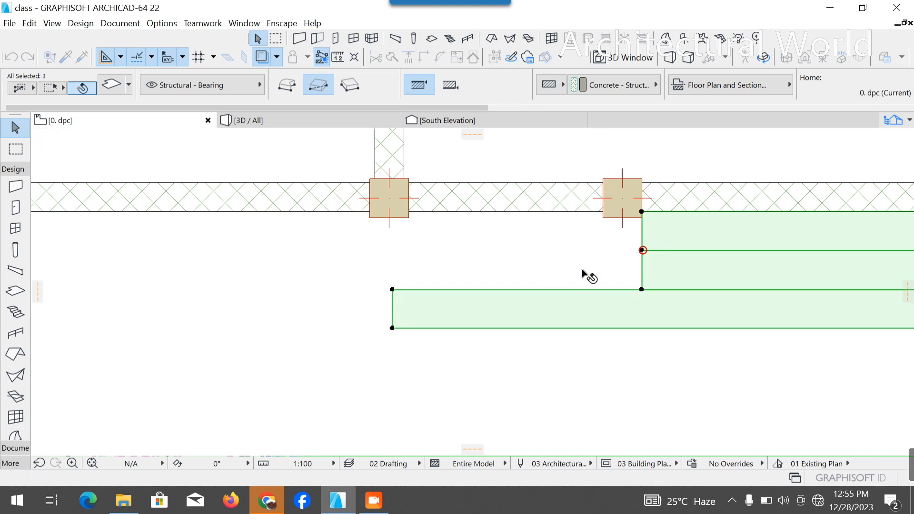
click(393, 319)
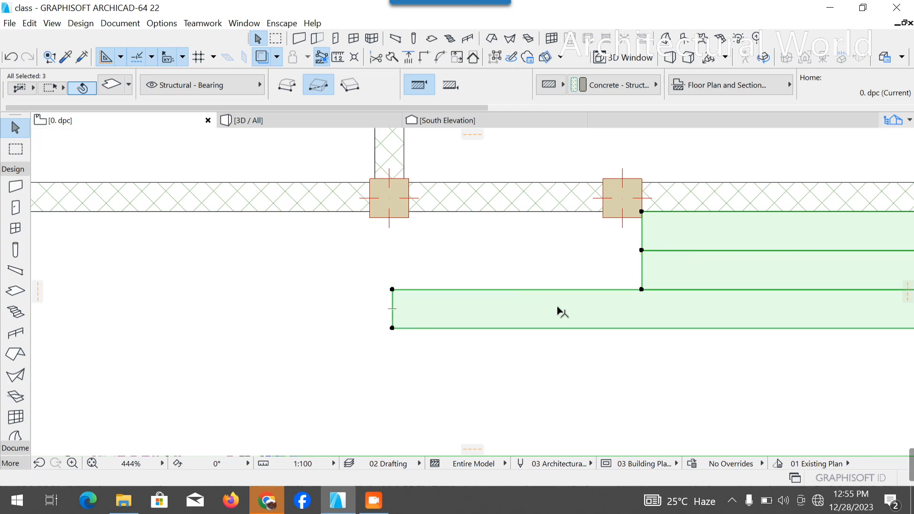
click(642, 289)
scroll(486, 338, down, 6)
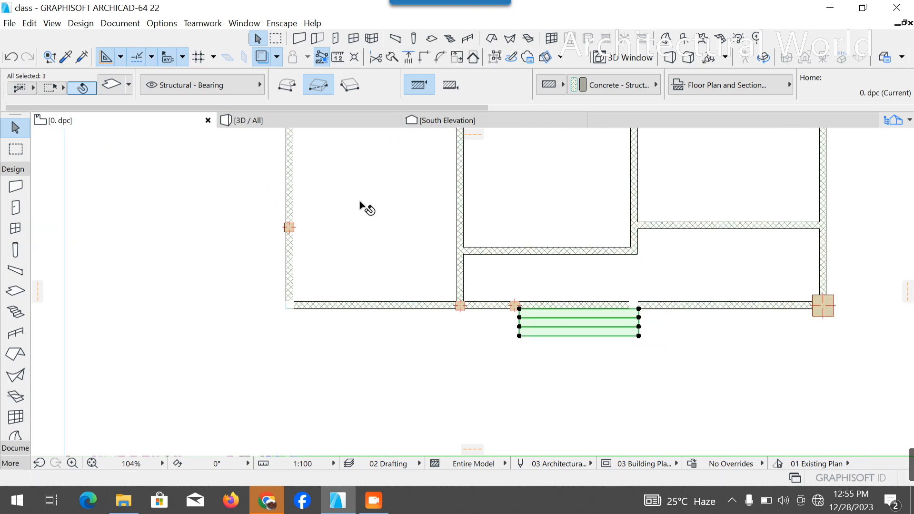
Step: Examine the shortened porch steps from several angles in the 3D view
click(254, 120)
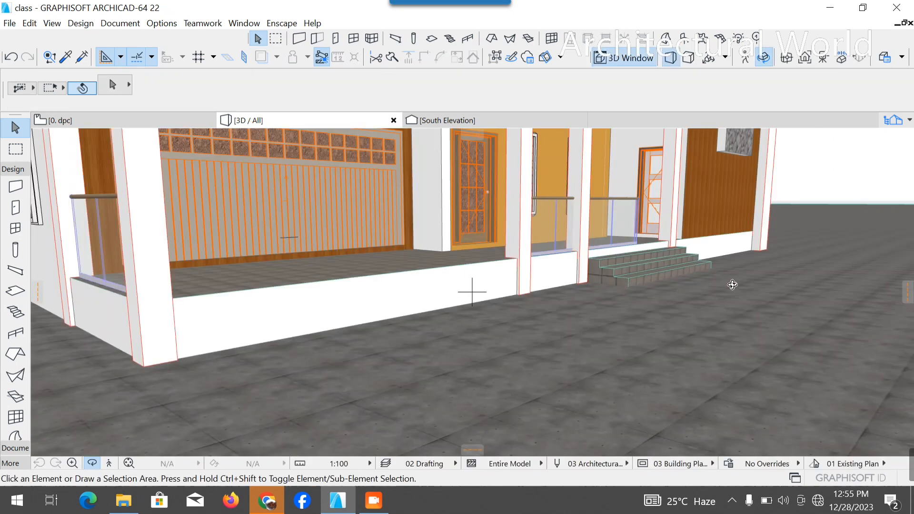
drag(732, 285, 656, 306)
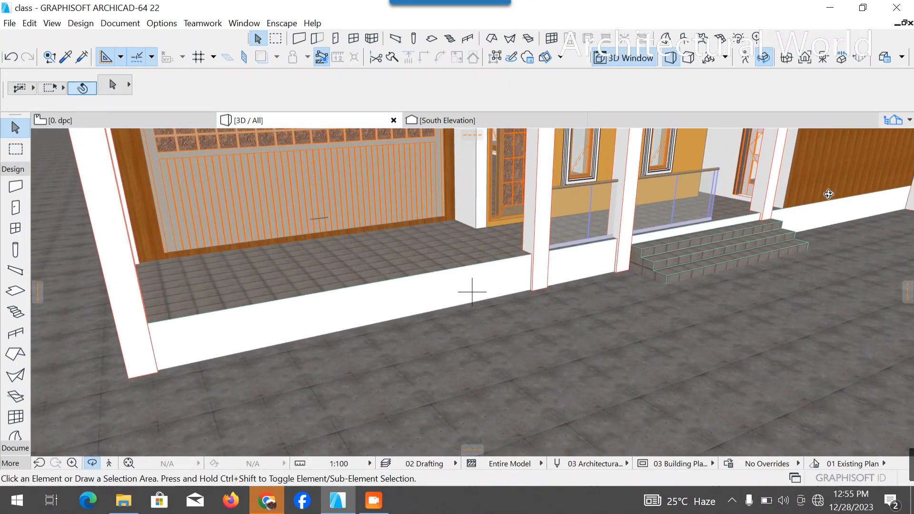
scroll(829, 194, up, 3)
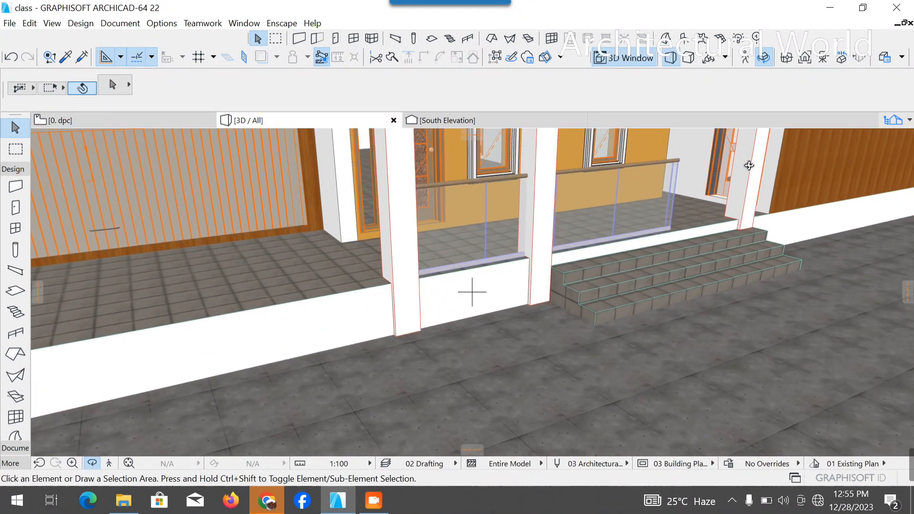
scroll(597, 344, down, 6)
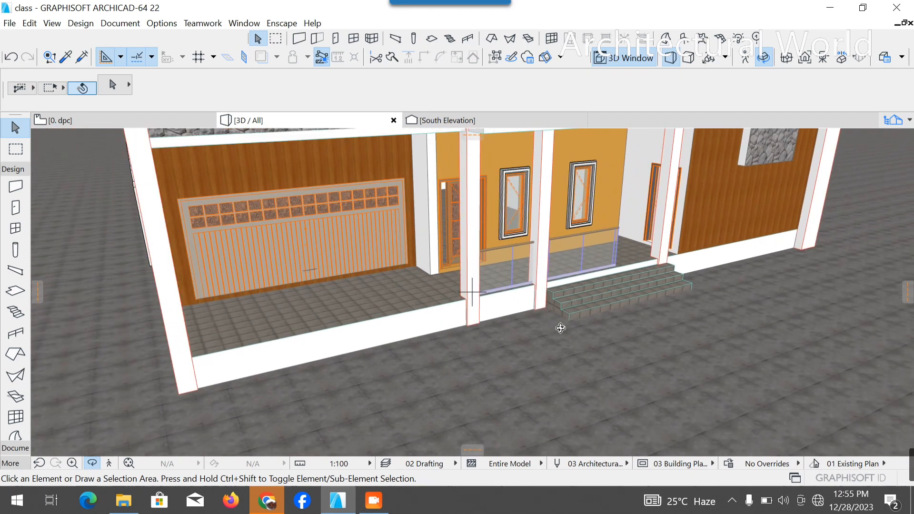
scroll(562, 327, up, 2)
drag(590, 341, 477, 339)
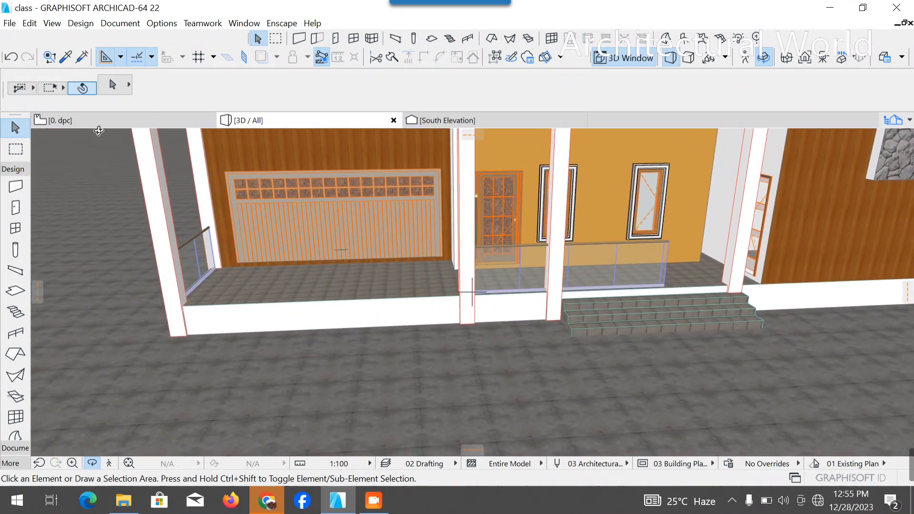
Step: Move the top step slab on the floor plan to the garage front, aligning its left end with the outer face of the corner column
click(104, 124)
key(Escape)
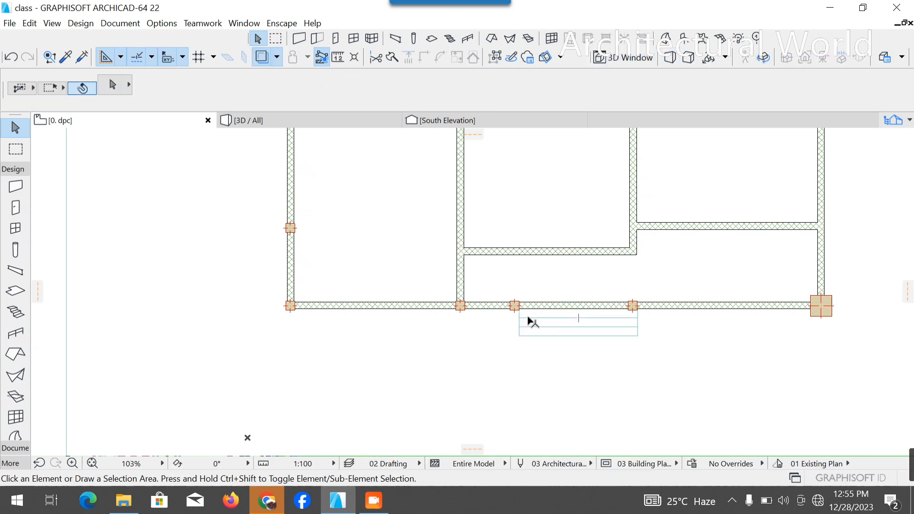
scroll(532, 323, up, 5)
click(526, 326)
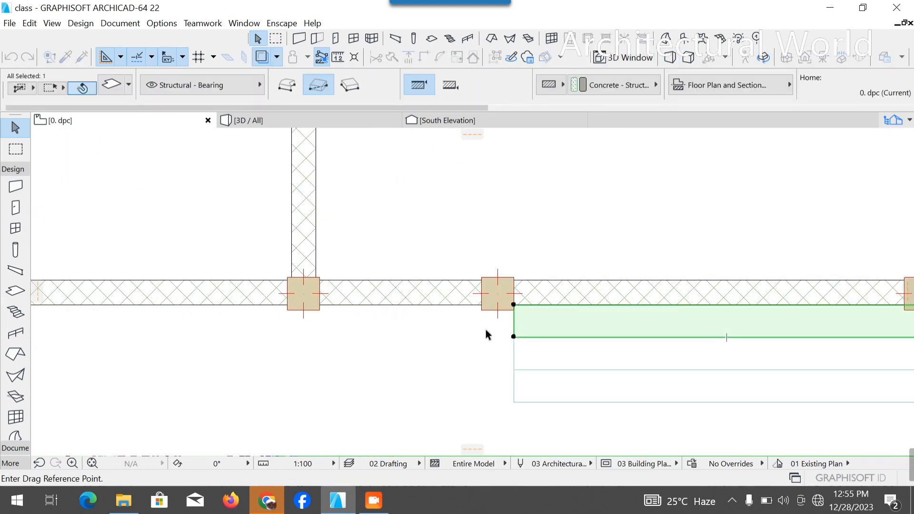
click(513, 328)
scroll(362, 333, down, 3)
scroll(419, 327, up, 4)
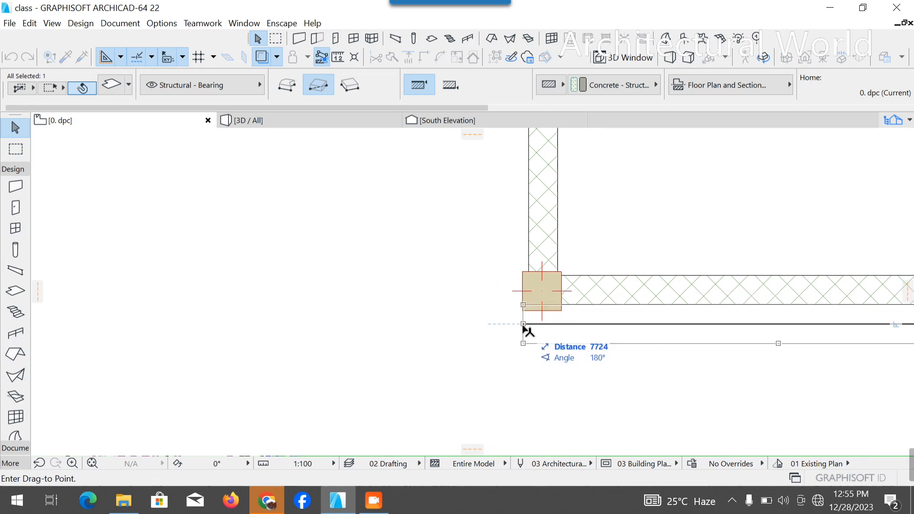
click(526, 326)
scroll(326, 306, down, 4)
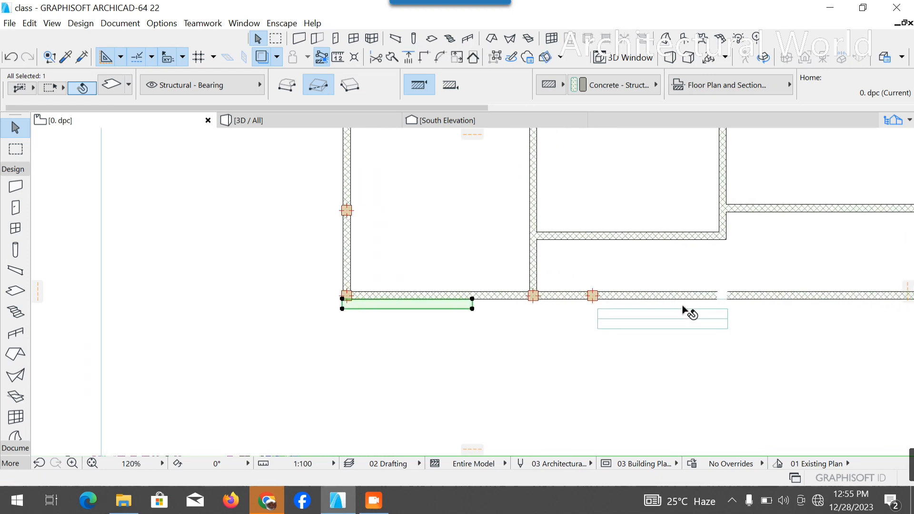
Step: Extend the moved slab's right edge to the outer face of the next column so it spans the garage front
scroll(690, 312, up, 3)
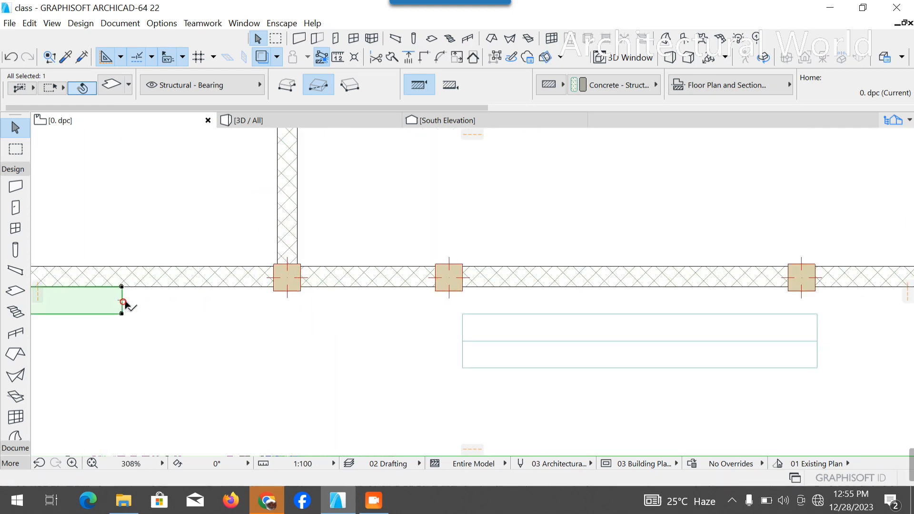
click(123, 302)
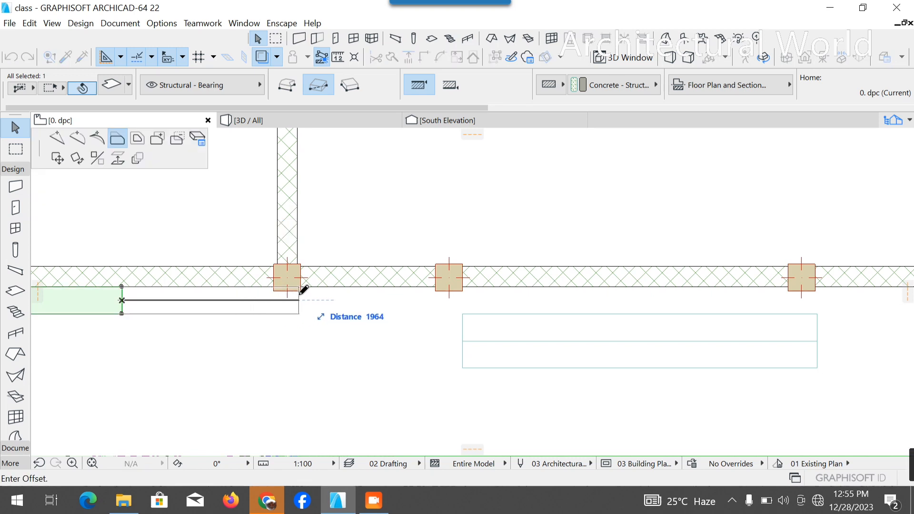
click(304, 289)
Step: Open the selection settings of the slab in front of the garage
scroll(425, 327, down, 3)
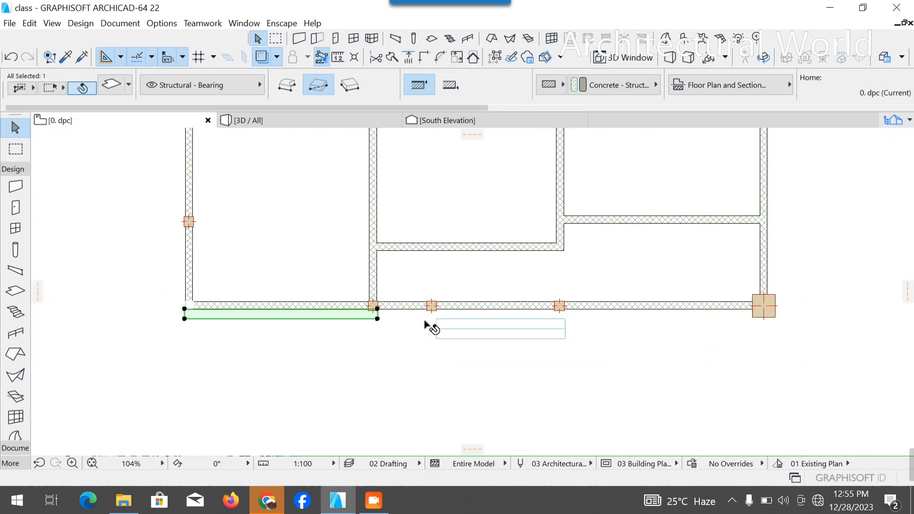
scroll(424, 320, down, 1)
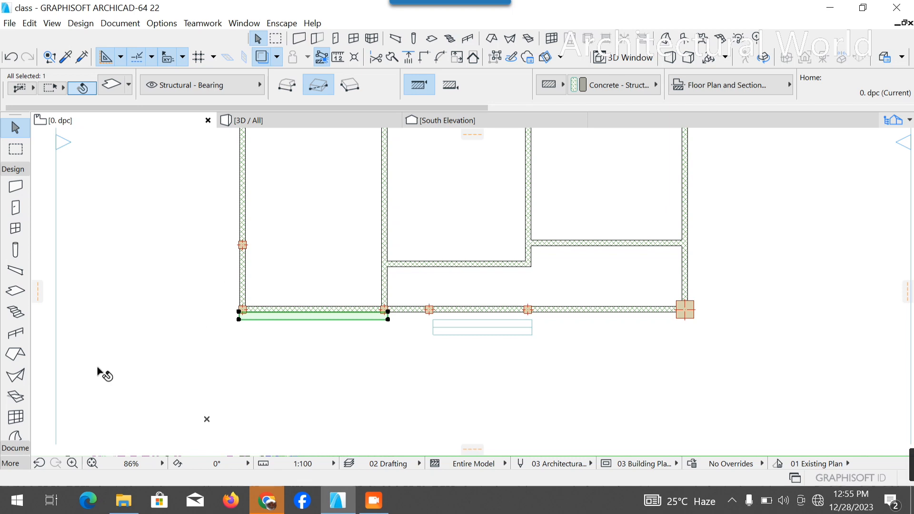
click(111, 83)
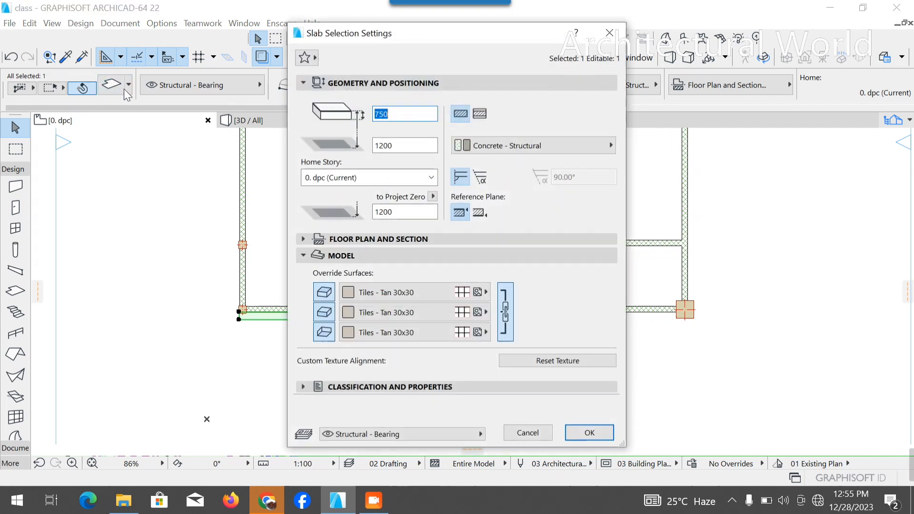